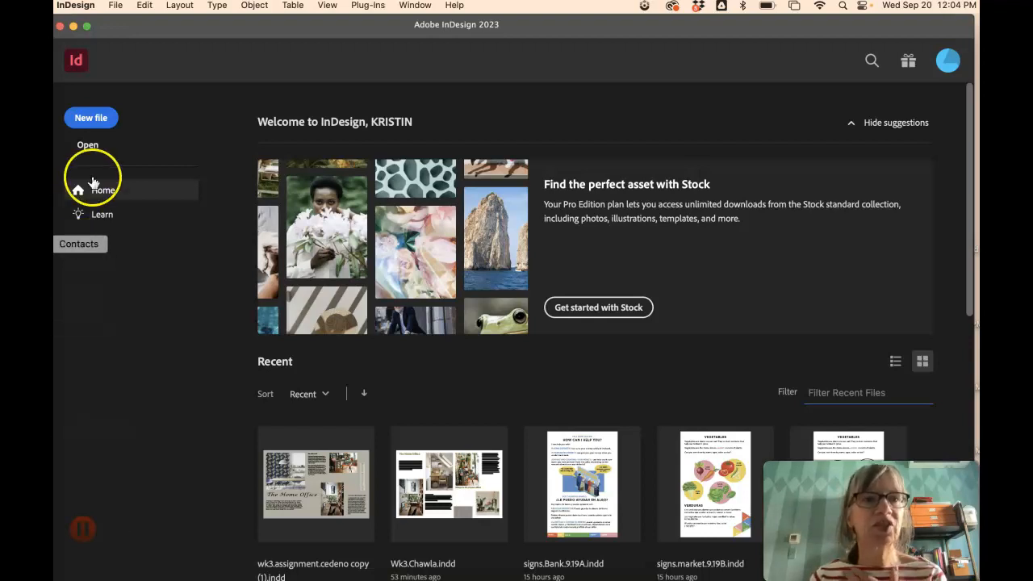
- Start a new Tabloid print document in inches, landscape 17 × 11 in, without facing pages
left_click(94, 120)
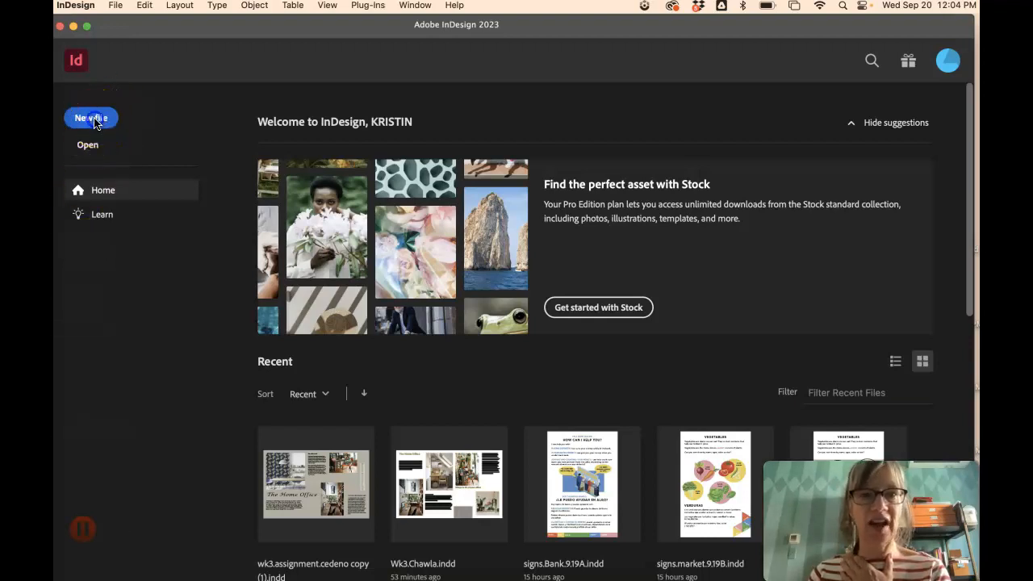
left_click(210, 61)
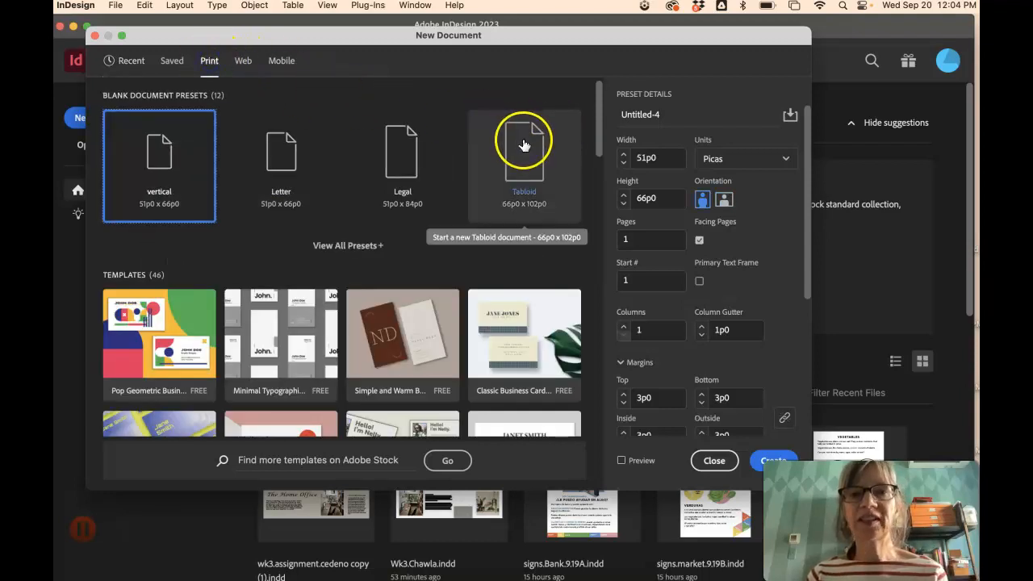
left_click(762, 159)
left_click(737, 229)
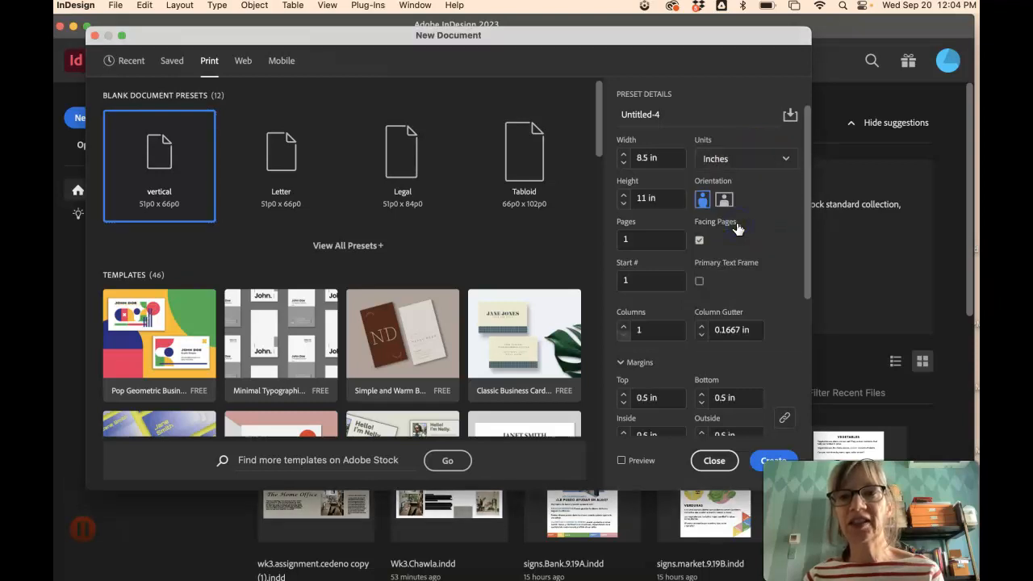
left_click(533, 171)
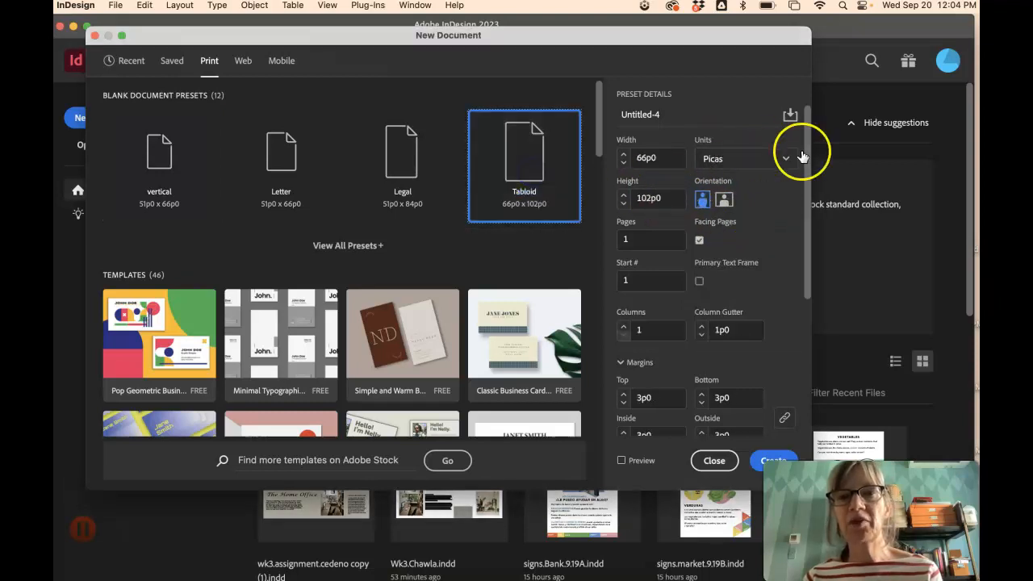
left_click(757, 164)
left_click(741, 228)
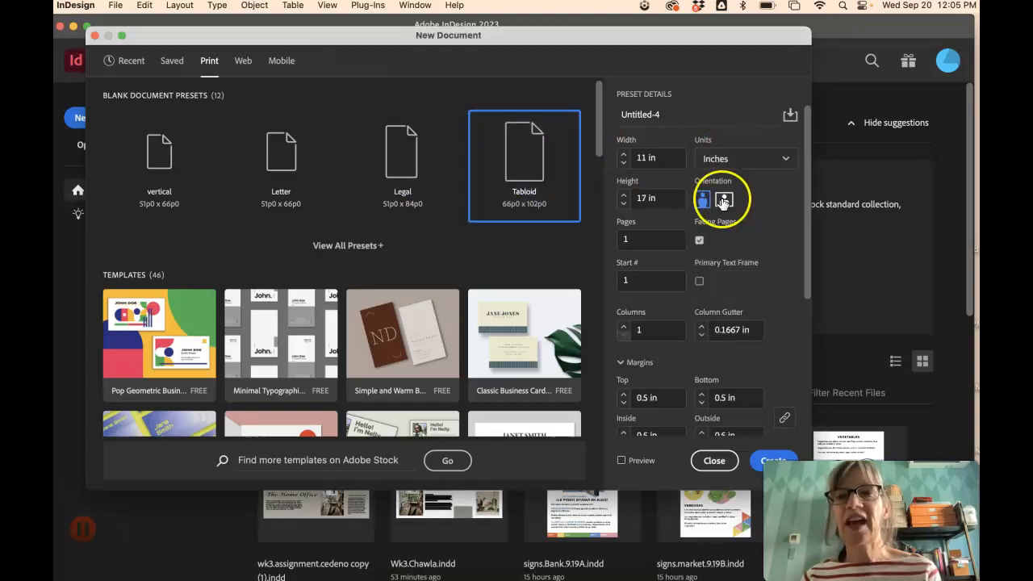
left_click(724, 202)
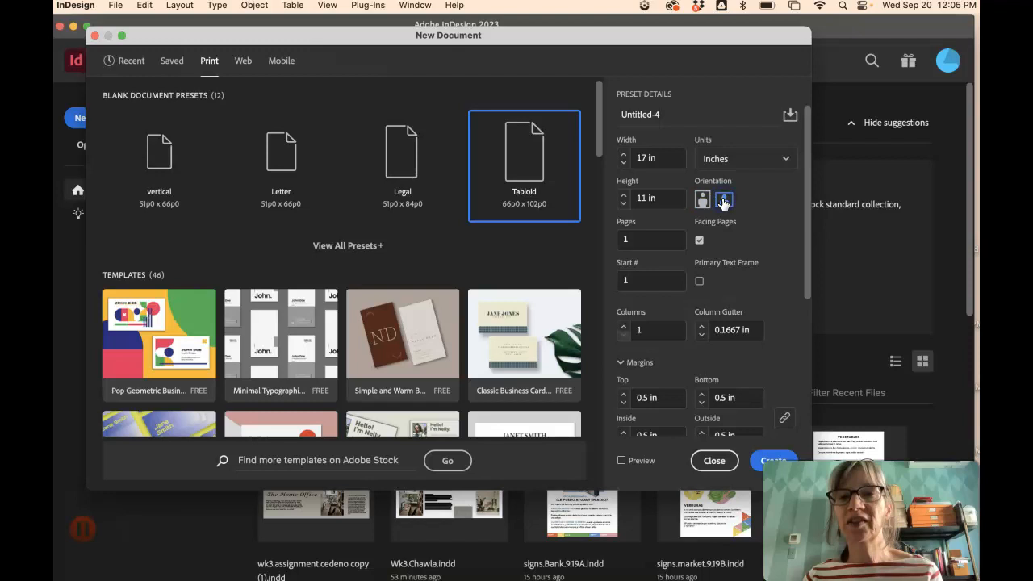
left_click(699, 240)
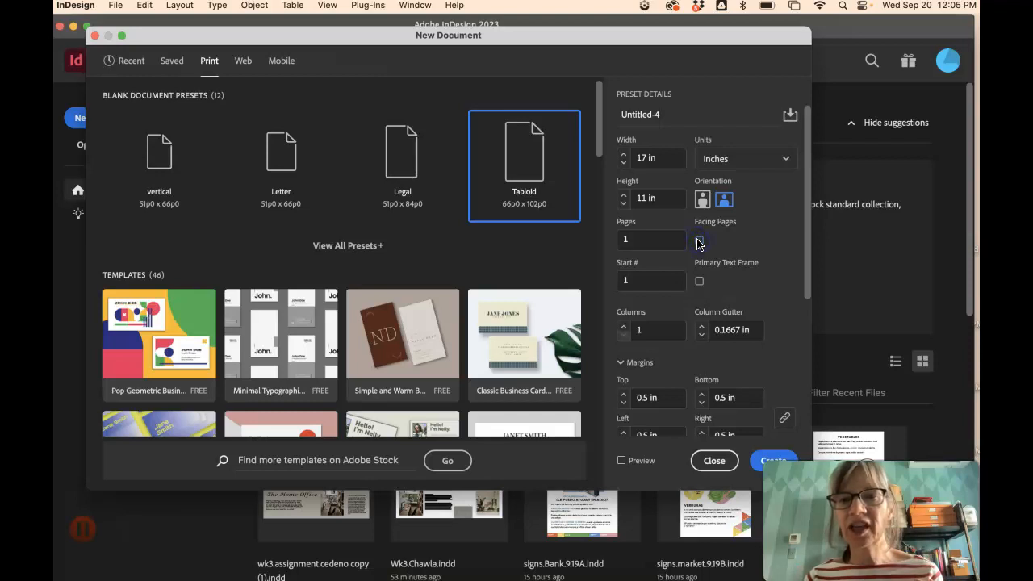
- Unlink the margins, set 0.5 top, 0.75 bottom, 0.625 left and right, and create the document
left_click_drag(807, 258, 805, 319)
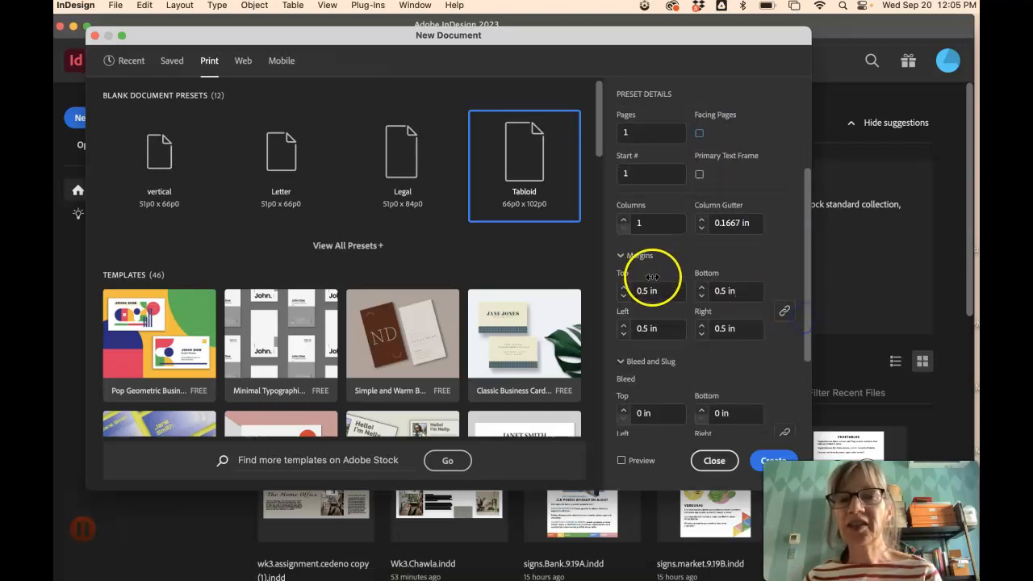
left_click(785, 311)
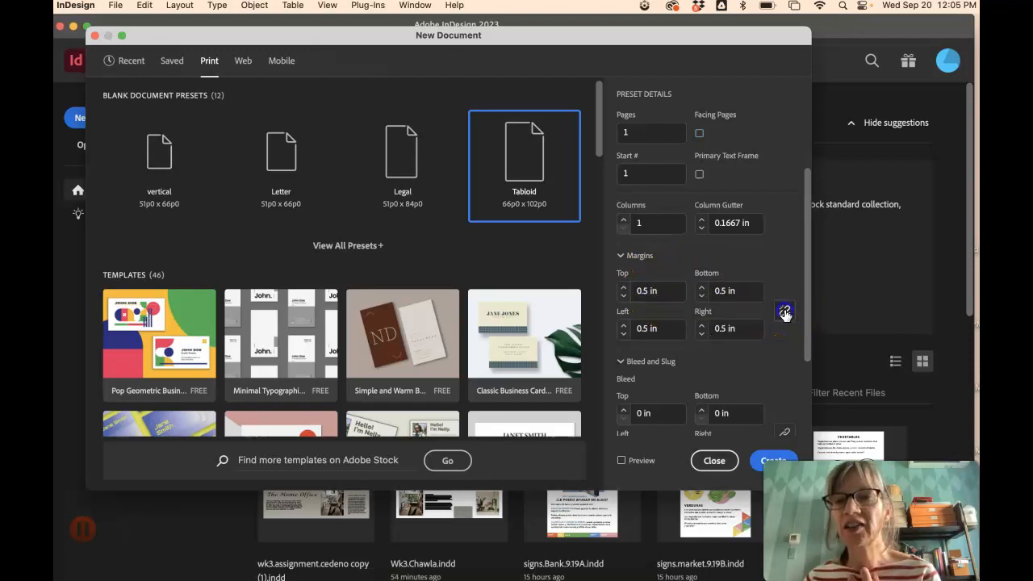
left_click(785, 314)
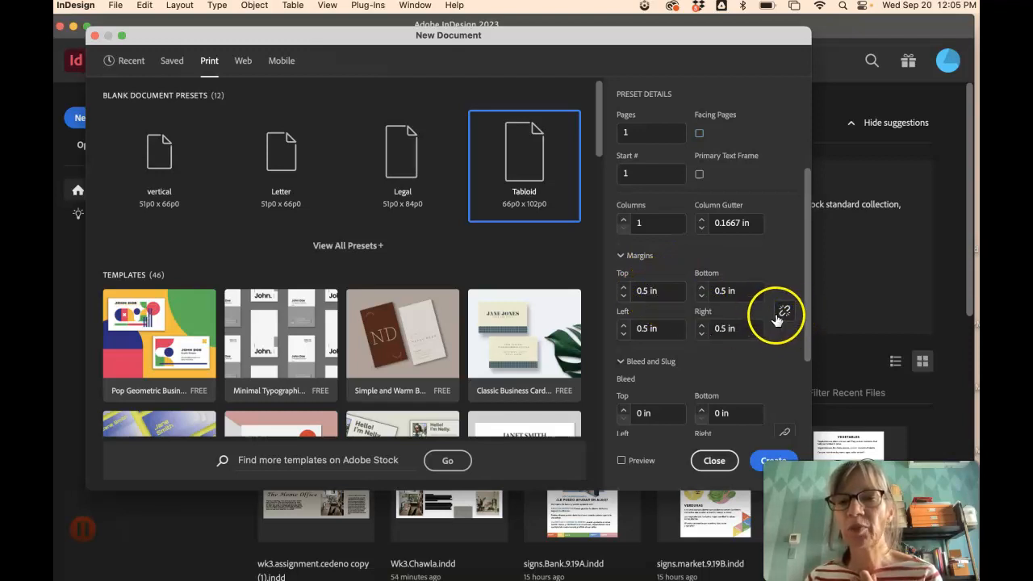
left_click(697, 288)
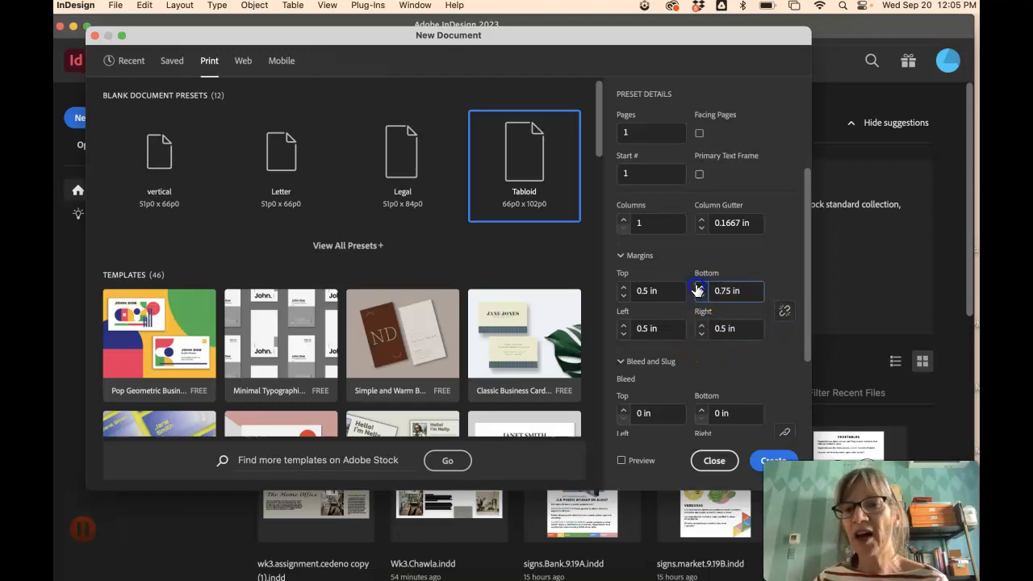
left_click(624, 326)
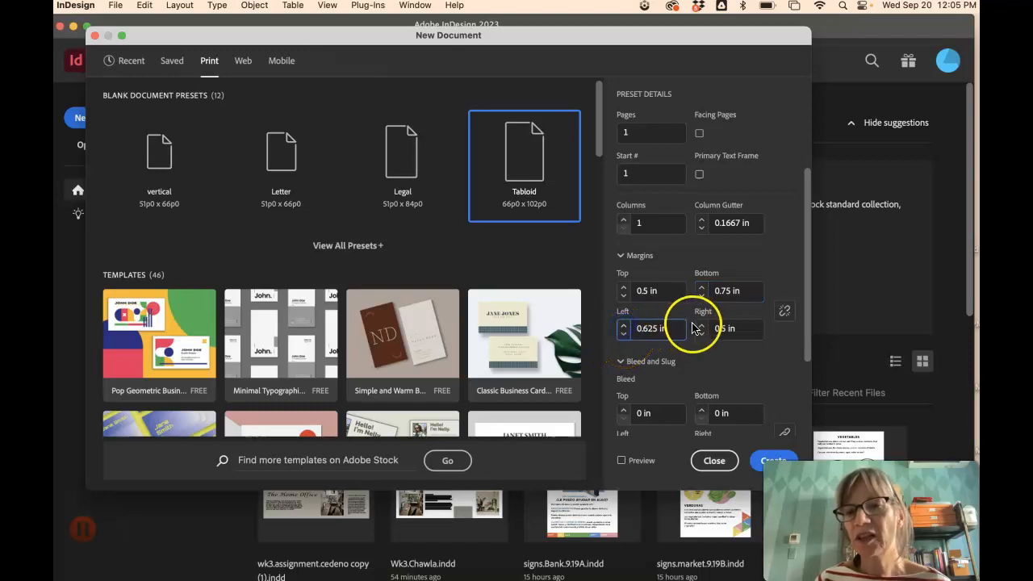
left_click(703, 326)
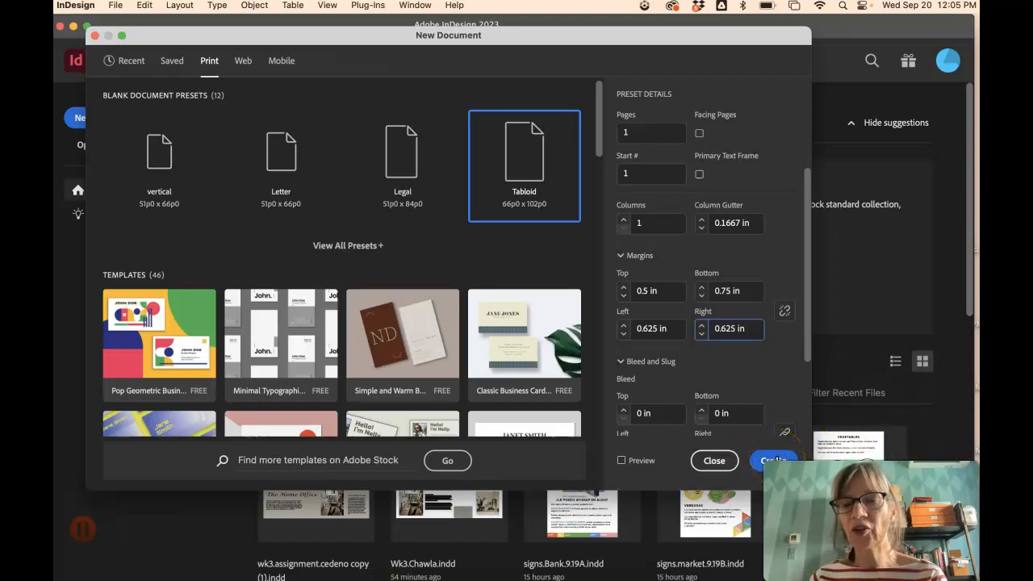
left_click(773, 460)
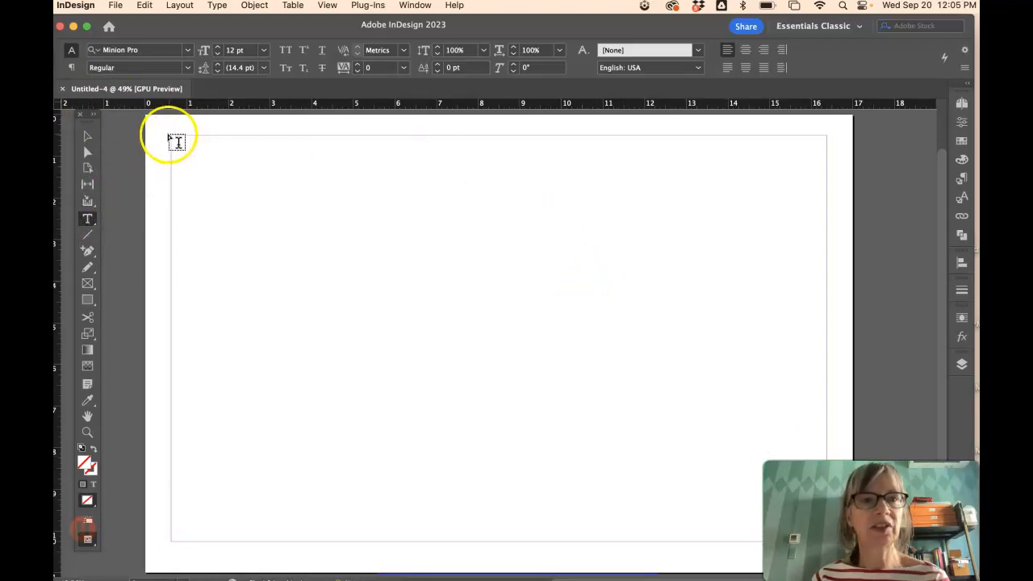
- Draw an empty text frame from margin corner to margin corner on the Tabloid page
left_click_drag(172, 137, 825, 540)
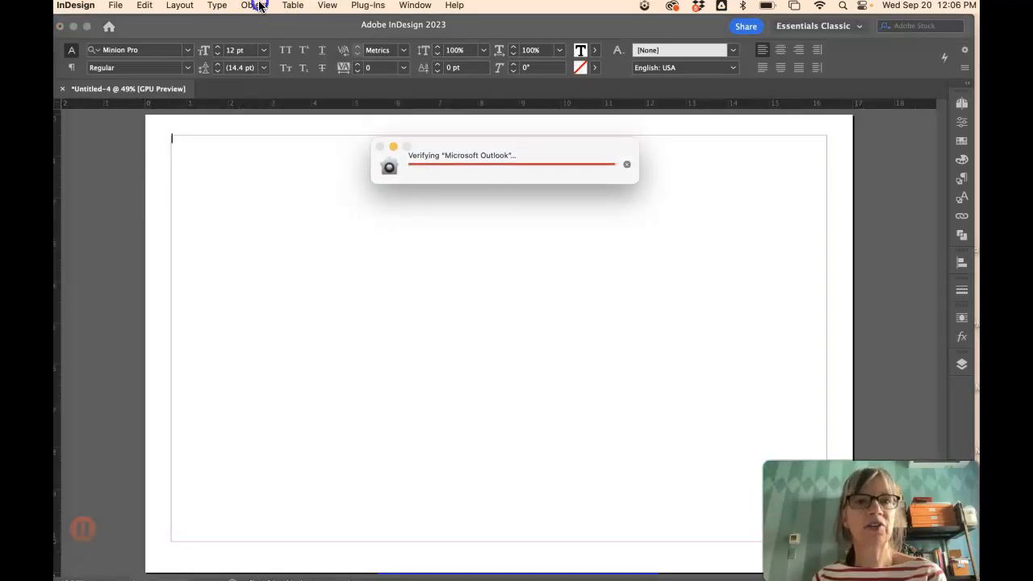
left_click(253, 6)
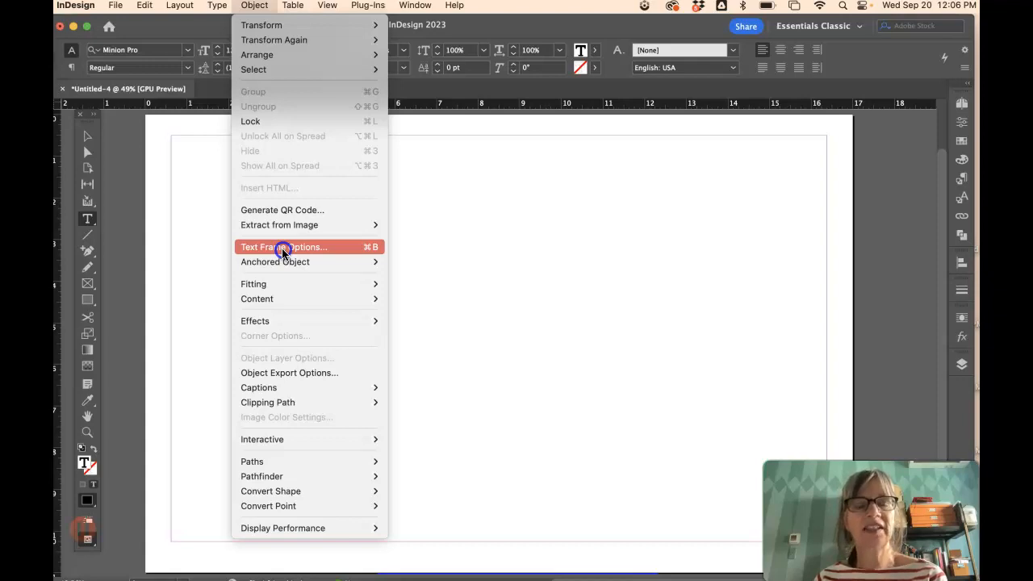
- In Text Frame Options, give the frame 6 columns with a 0.25 in gutter
left_click(282, 253)
left_click_drag(797, 255, 609, 127)
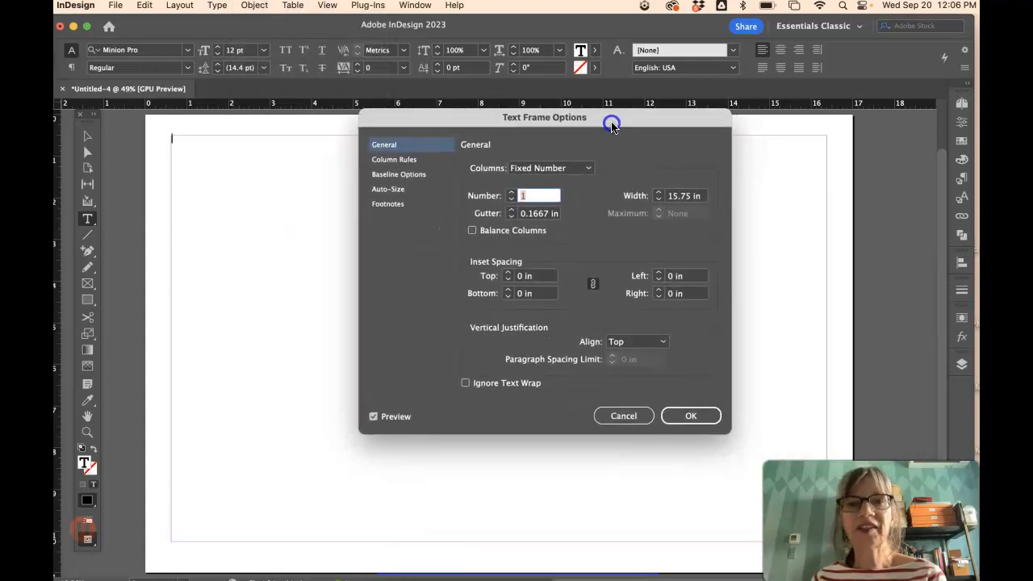
left_click(521, 197)
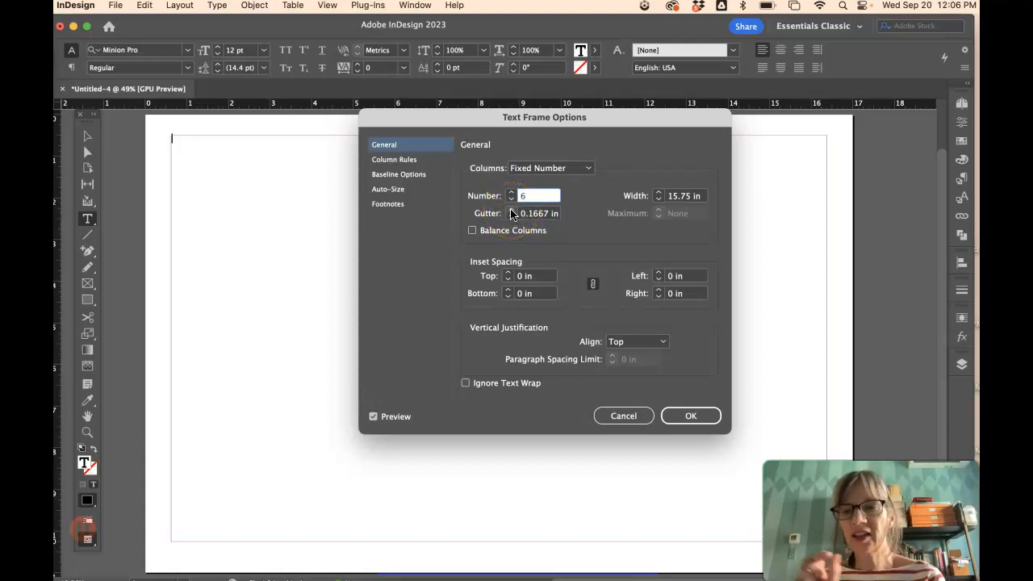
left_click(511, 211)
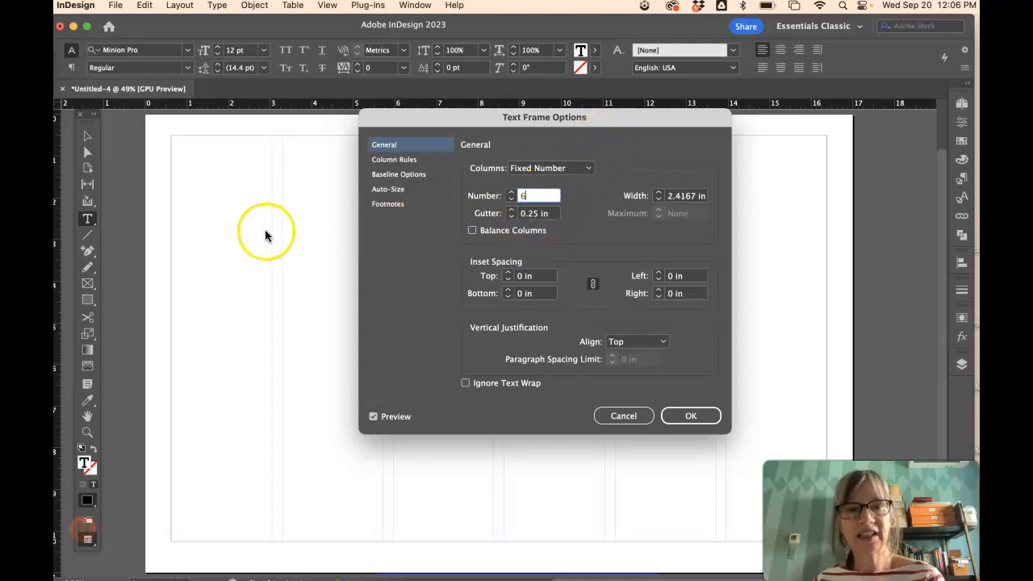
left_click(691, 417)
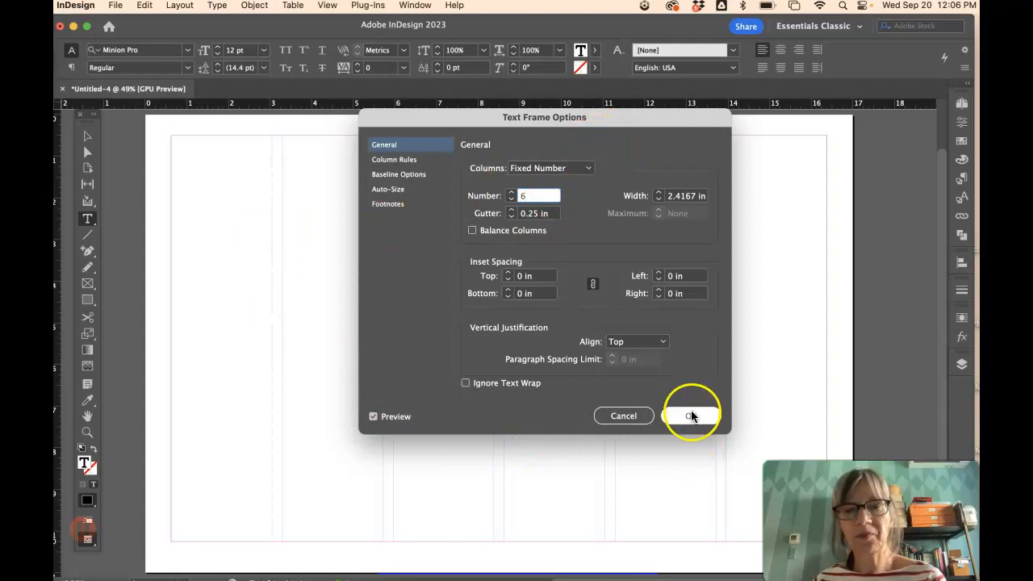
left_click(691, 417)
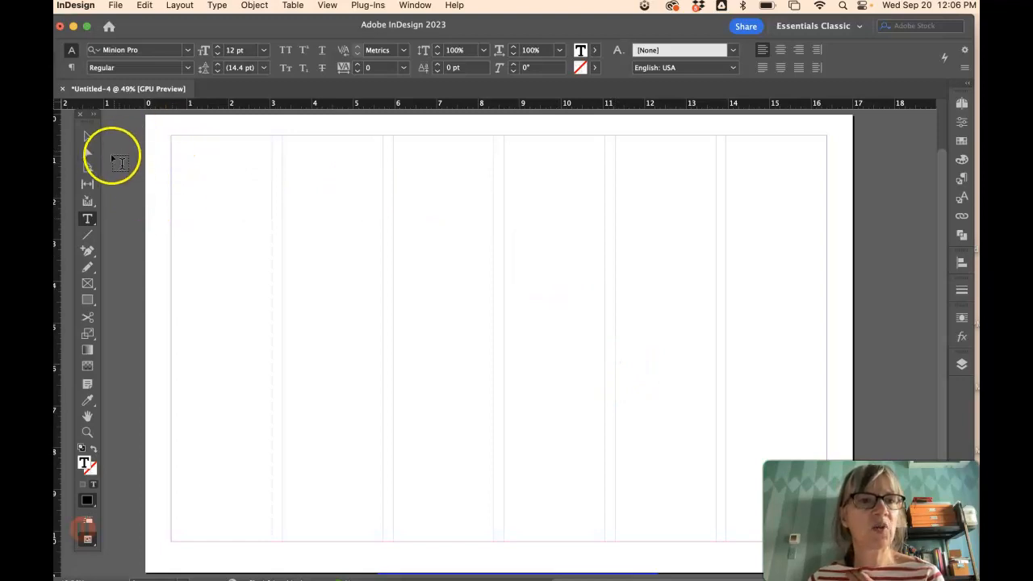
- Draw a smaller frame at the upper left and give it 5 columns with 0.25 in gutters
left_click(89, 220)
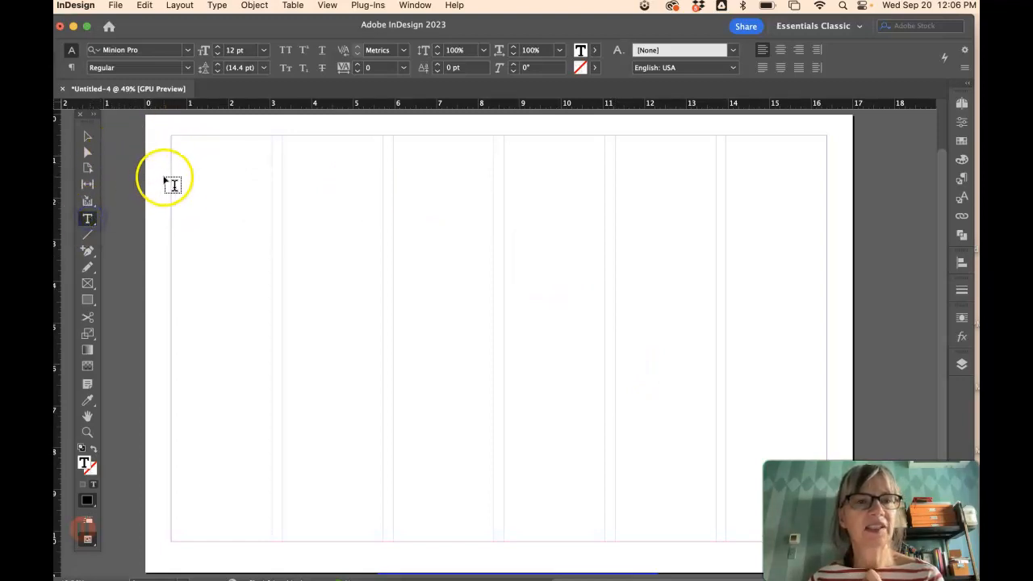
left_click_drag(158, 173, 583, 391)
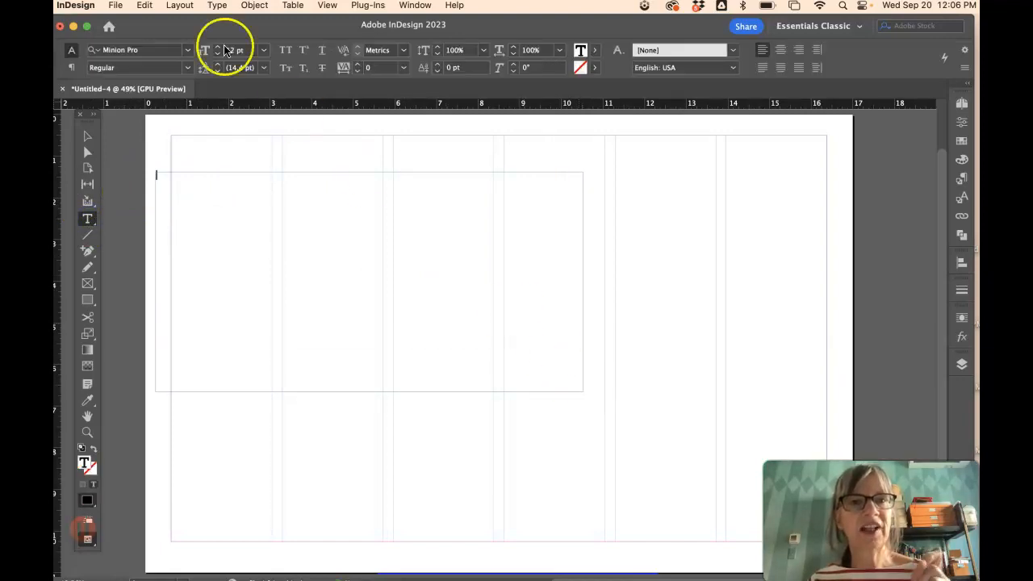
left_click(263, 5)
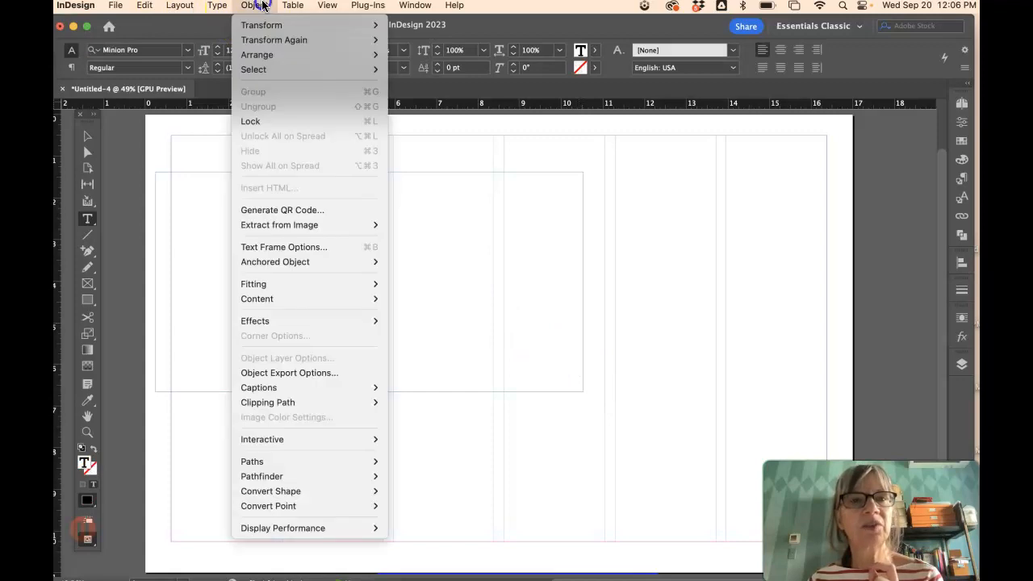
left_click(268, 247)
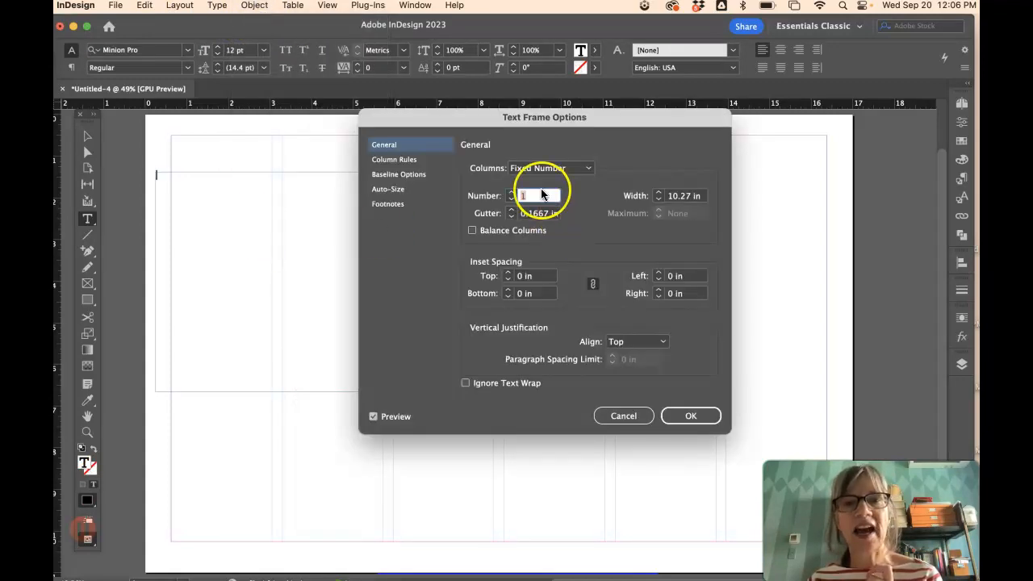
left_click(514, 197)
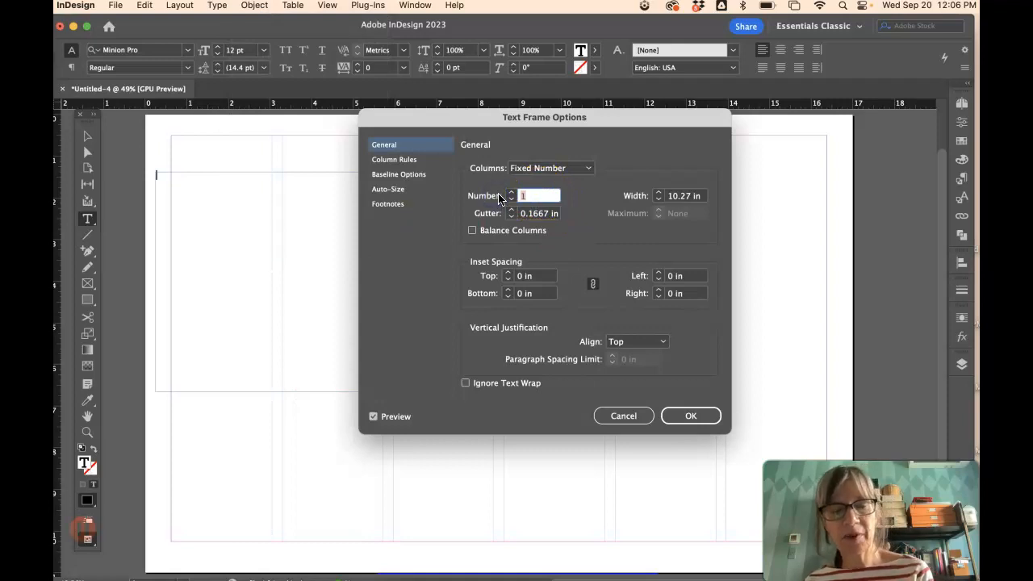
type("5")
left_click(511, 212)
left_click(536, 215)
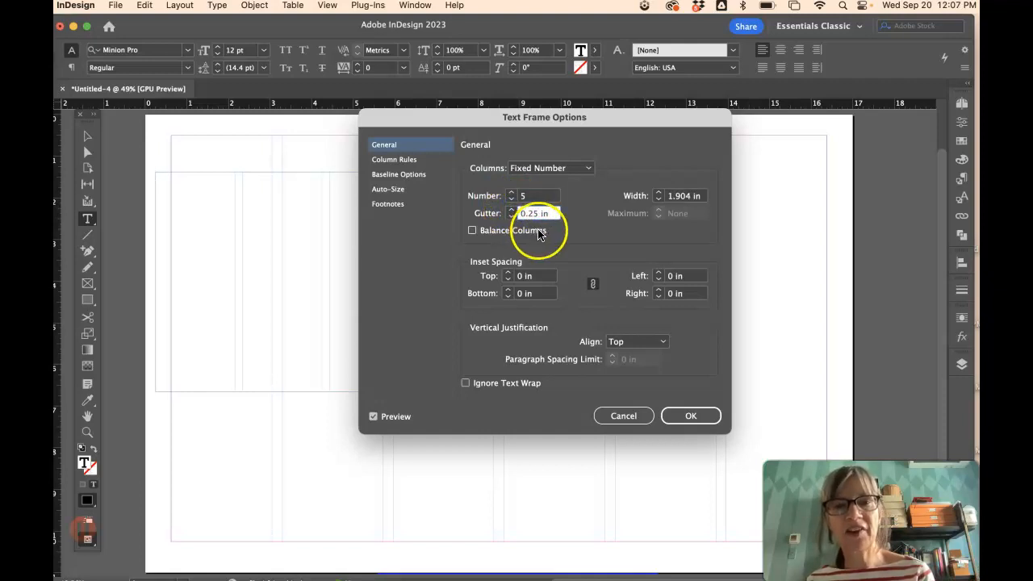
left_click(693, 417)
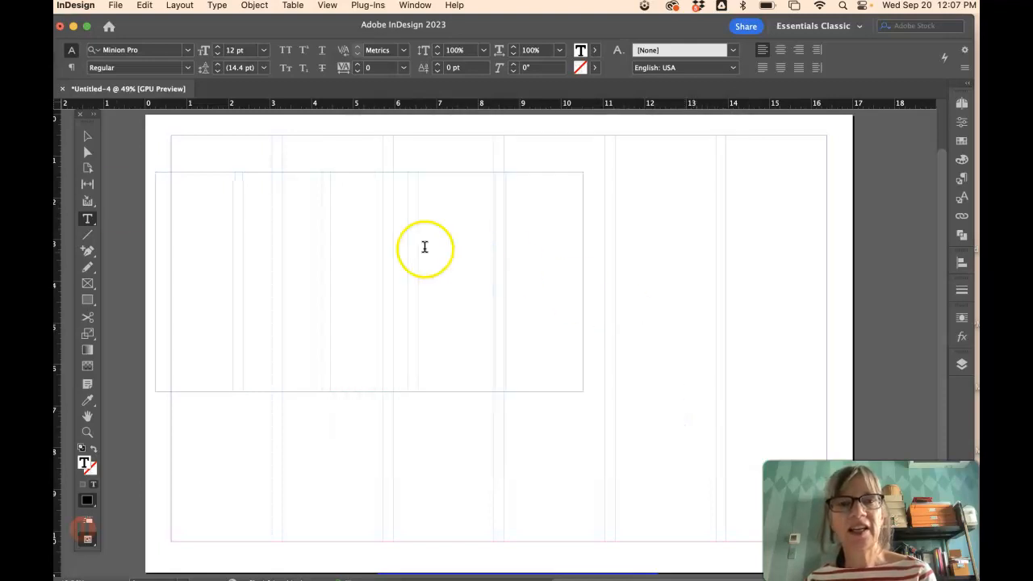
- Move the five-column frame onto the left margin and adjust its width to the grid
left_click(94, 136)
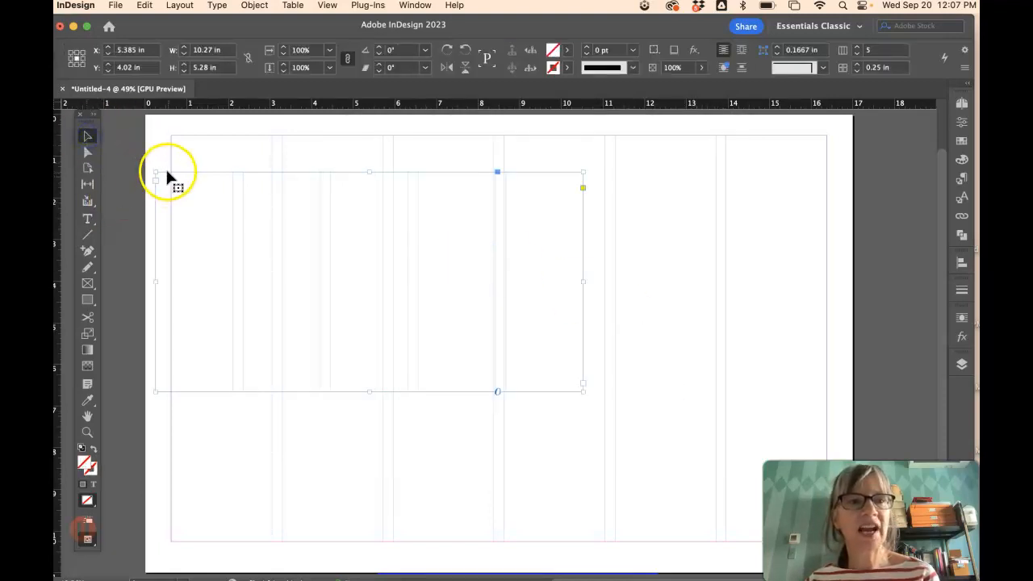
left_click_drag(165, 175, 259, 204)
left_click_drag(351, 212, 269, 208)
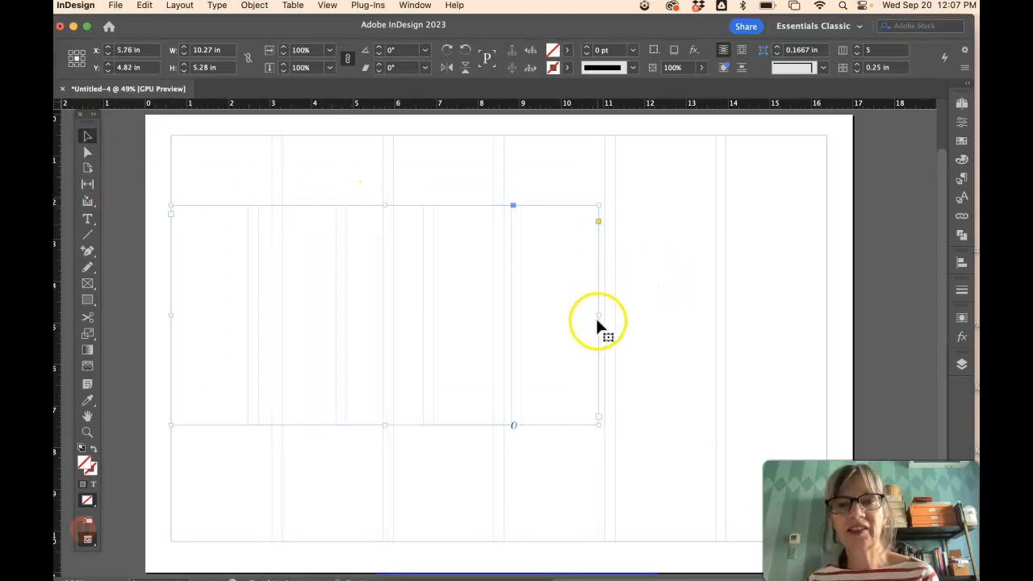
left_click_drag(599, 313, 408, 309)
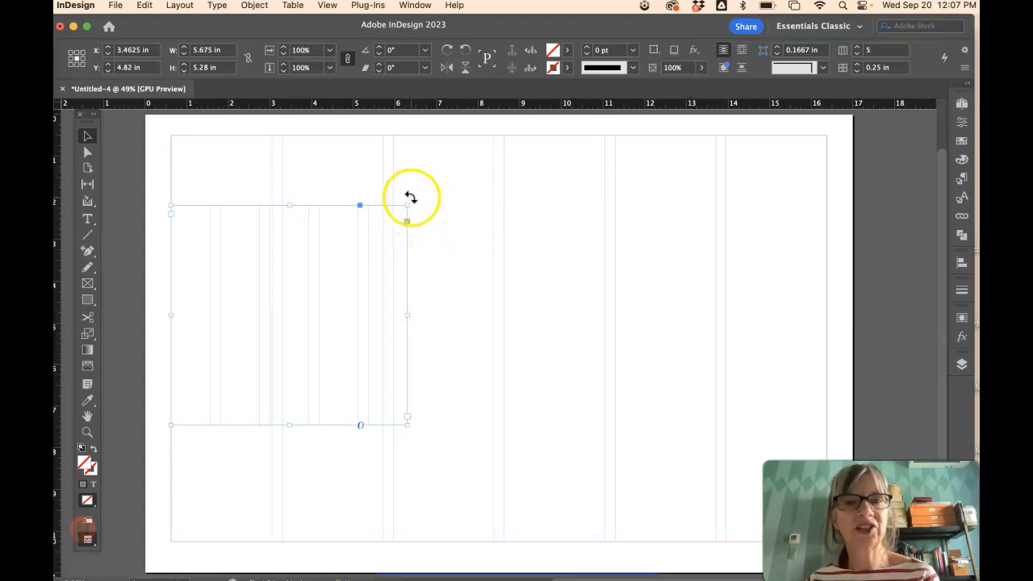
- Rotate the five-column frame 90° so its columns run horizontally
left_click(411, 198)
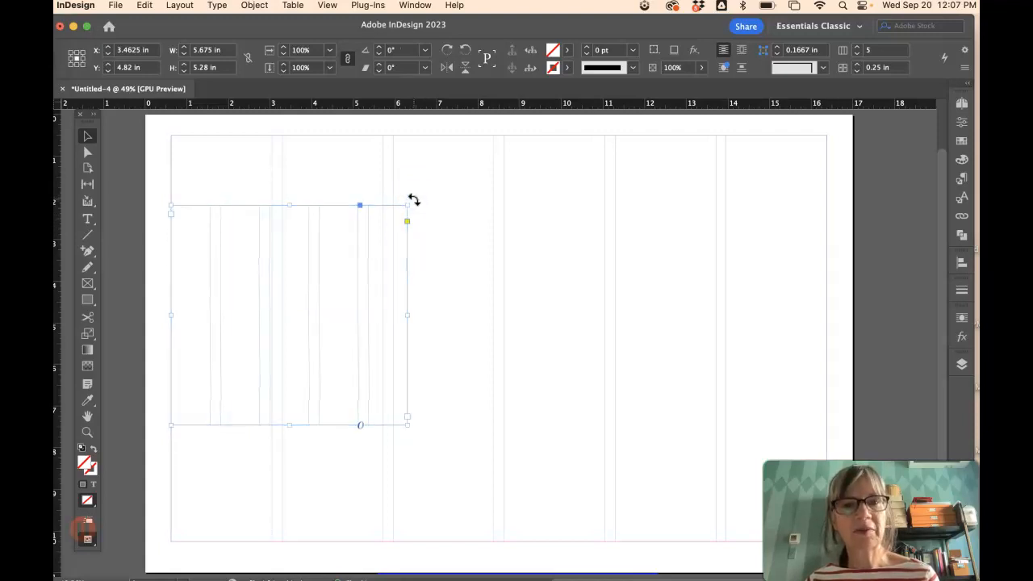
left_click(415, 200)
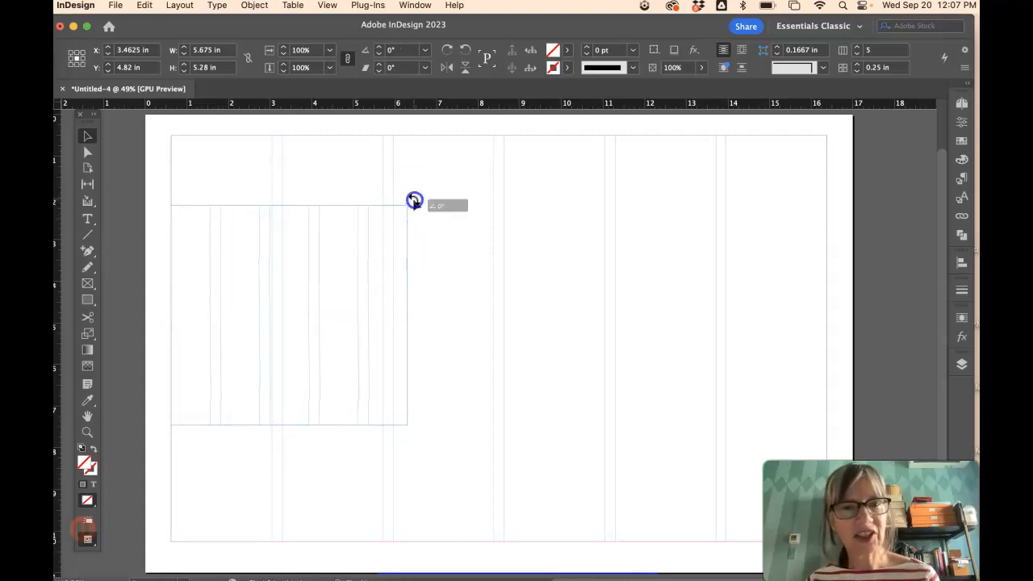
left_click_drag(414, 200, 209, 176)
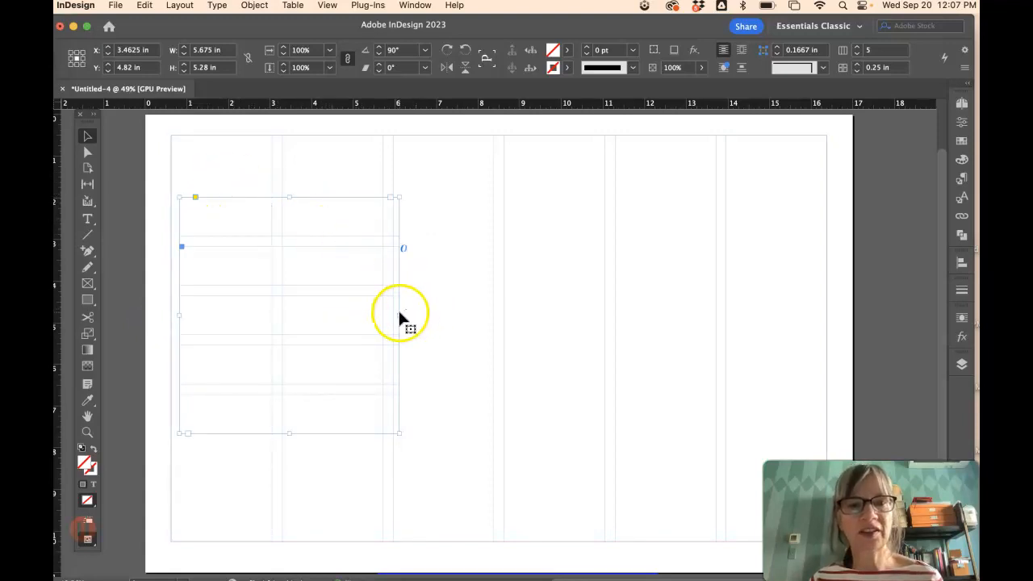
- Stretch the rotated frame's edges out to the right, top and bottom margins
left_click_drag(399, 315, 825, 314)
left_click_drag(825, 196, 825, 136)
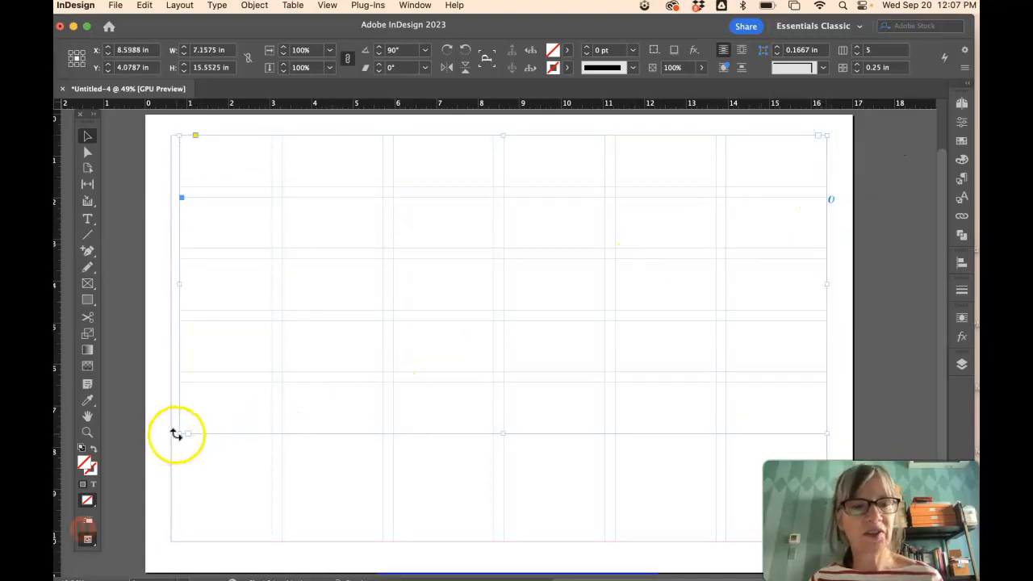
left_click_drag(180, 433, 170, 542)
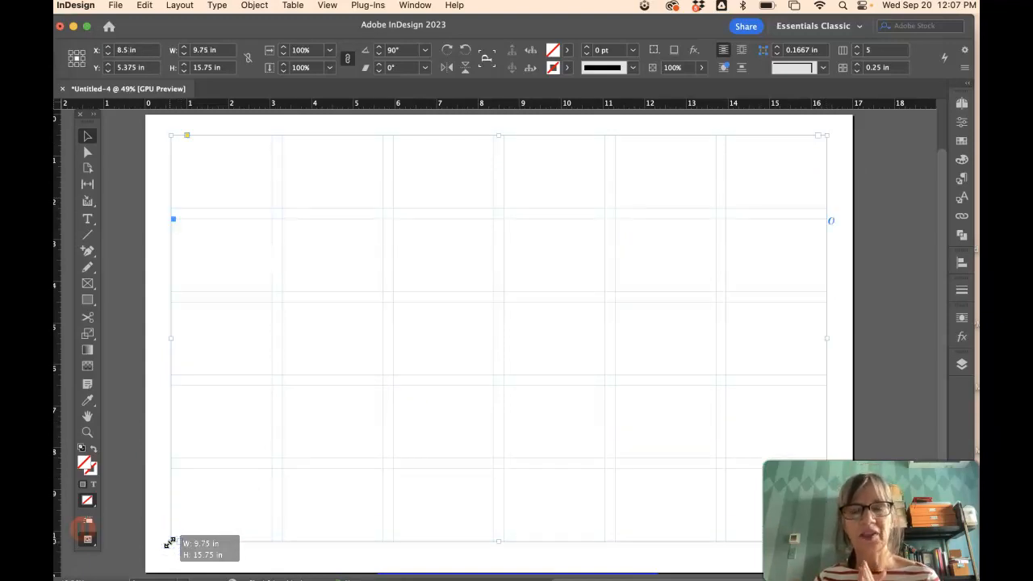
left_click_drag(169, 542, 170, 542)
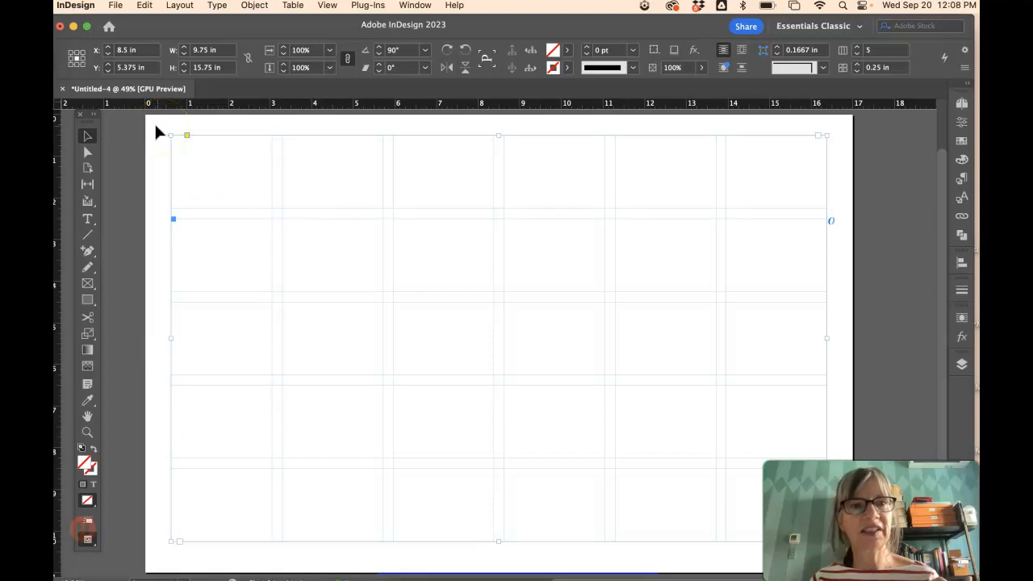
- Marquee-select the whole page-sized grid object
left_click(196, 128)
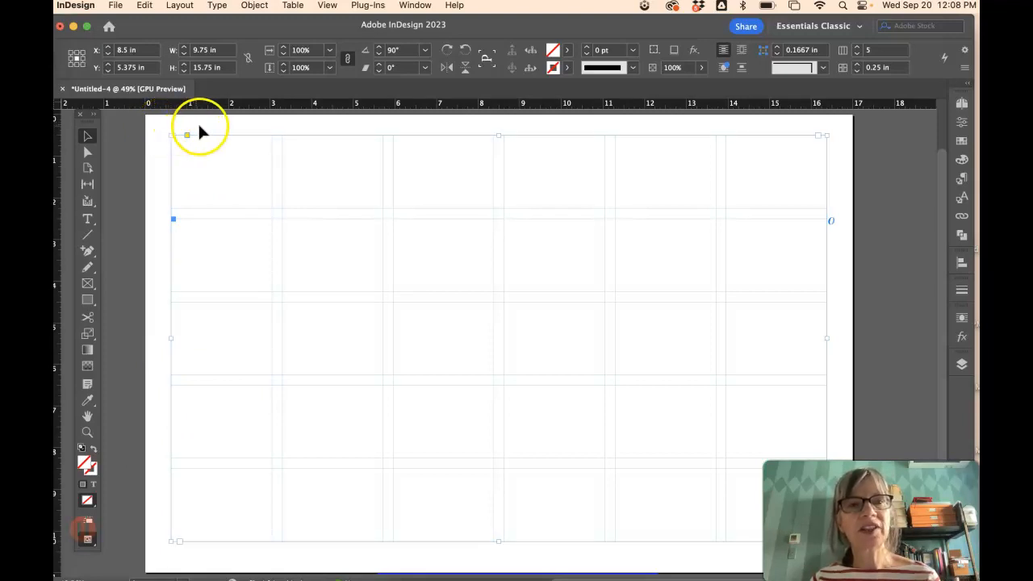
left_click_drag(159, 125, 249, 207)
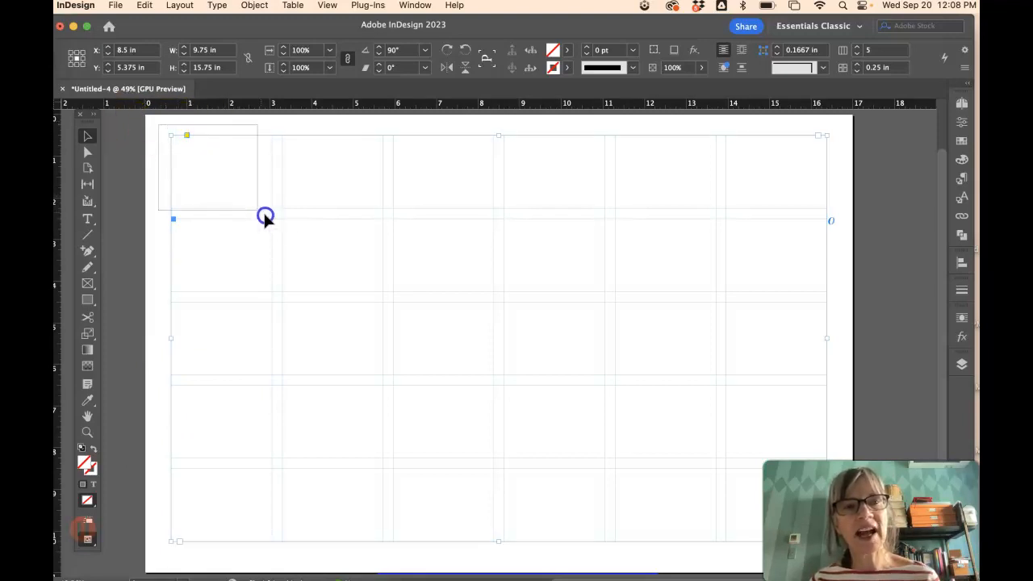
left_click_drag(321, 248, 327, 251)
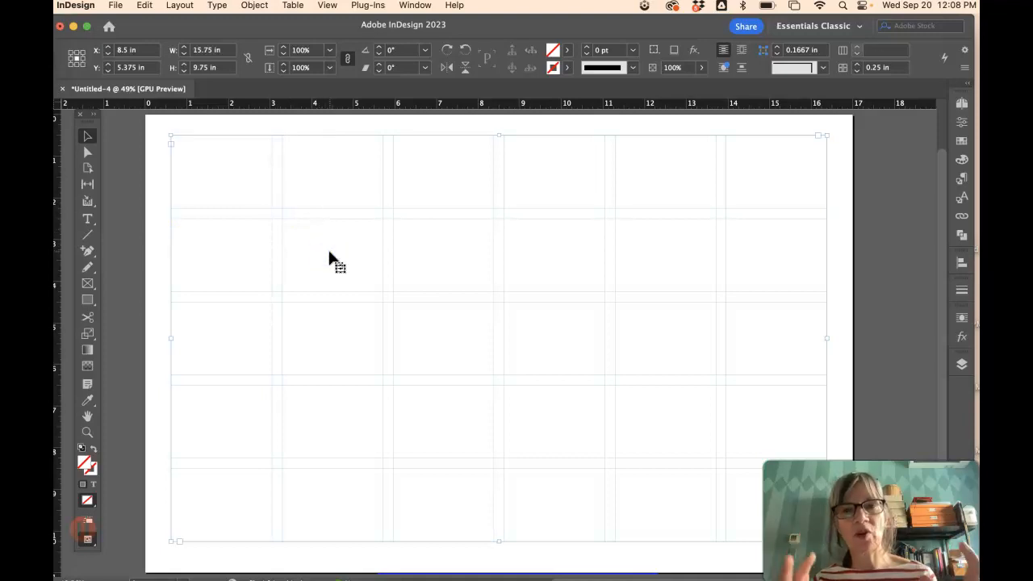
- Lock the page-sized rotated grid frame in place with Object > Lock
left_click(260, 7)
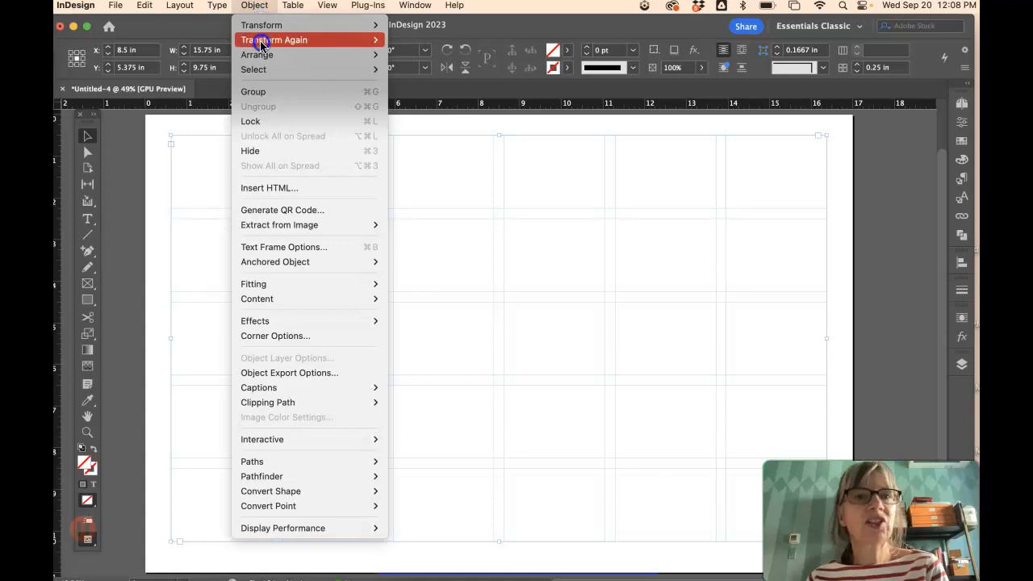
left_click(254, 121)
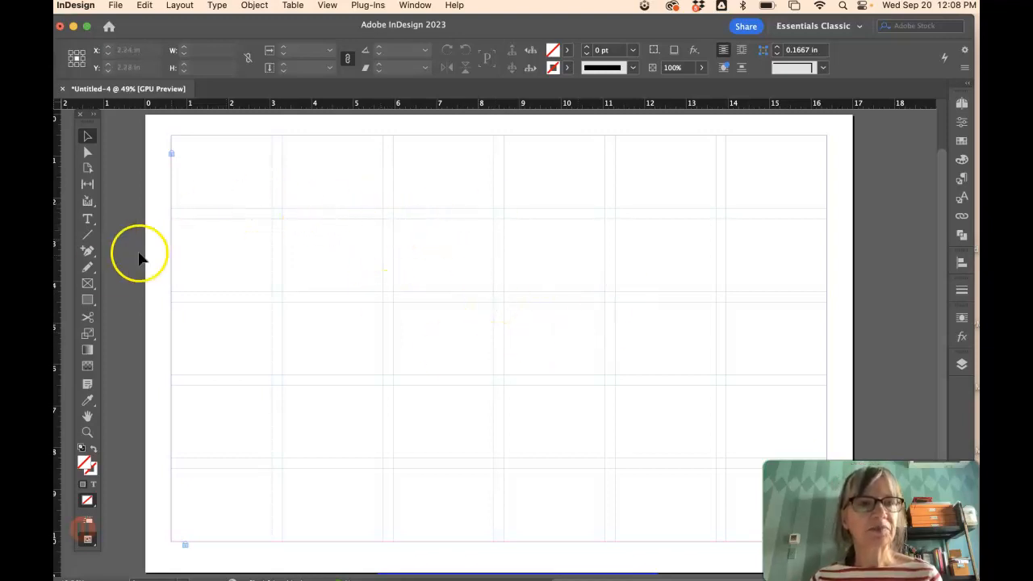
- Draw a narrow text frame in column two and a wide one across columns three and four
left_click(88, 219)
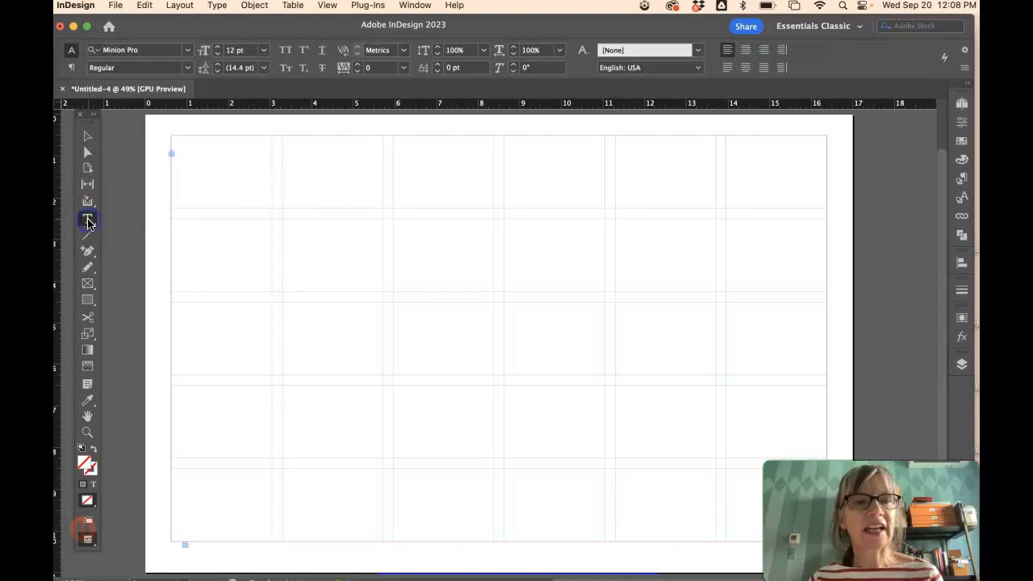
left_click_drag(290, 142, 382, 282)
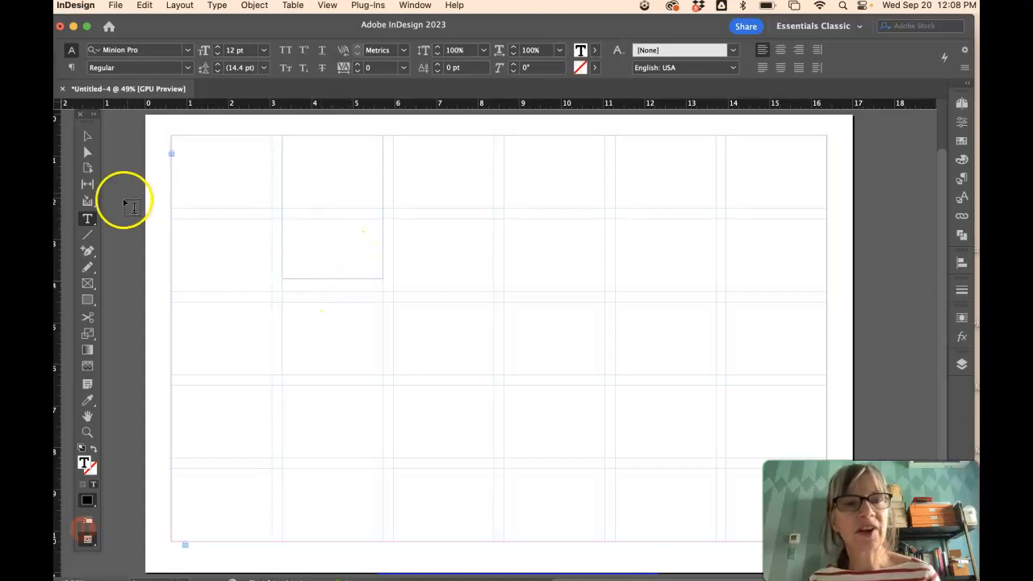
left_click(94, 220)
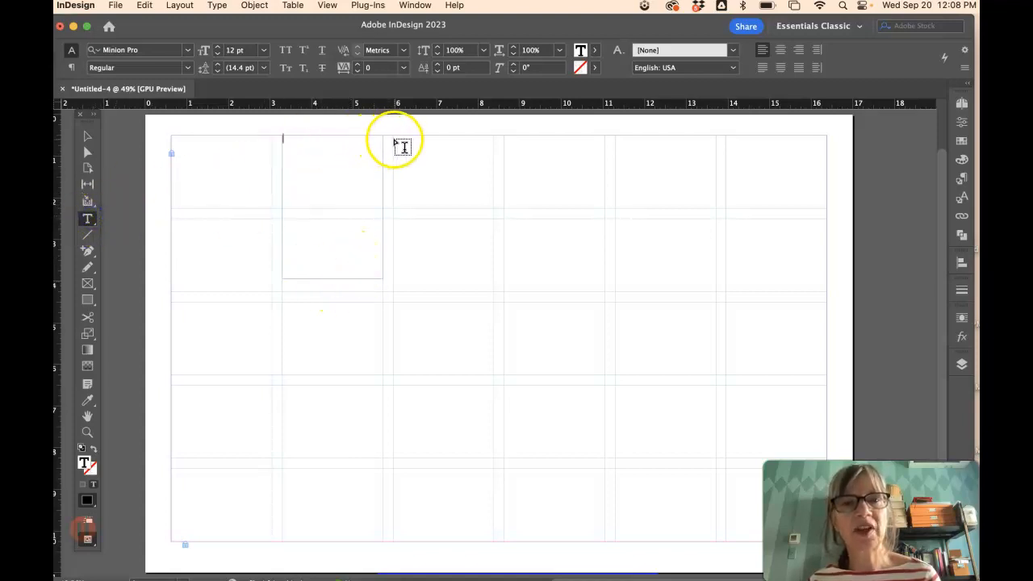
left_click_drag(395, 137, 604, 245)
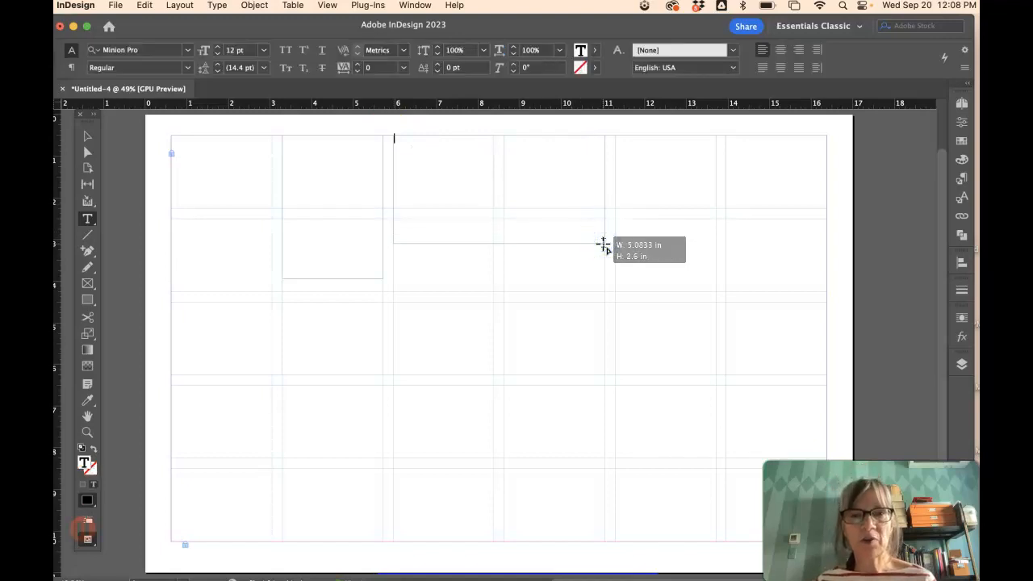
left_click_drag(603, 245, 604, 245)
left_click_drag(393, 284, 449, 347)
- Delete the stray small frame and move the narrow column-two frame down to the middle rows
left_click(88, 135)
left_click(414, 286)
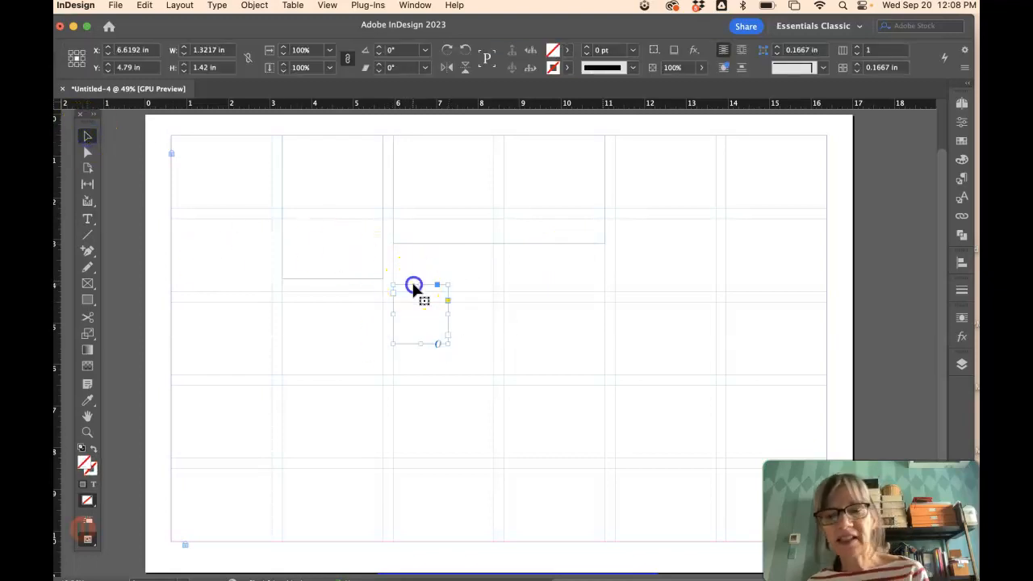
key("Delete")
left_click(338, 199)
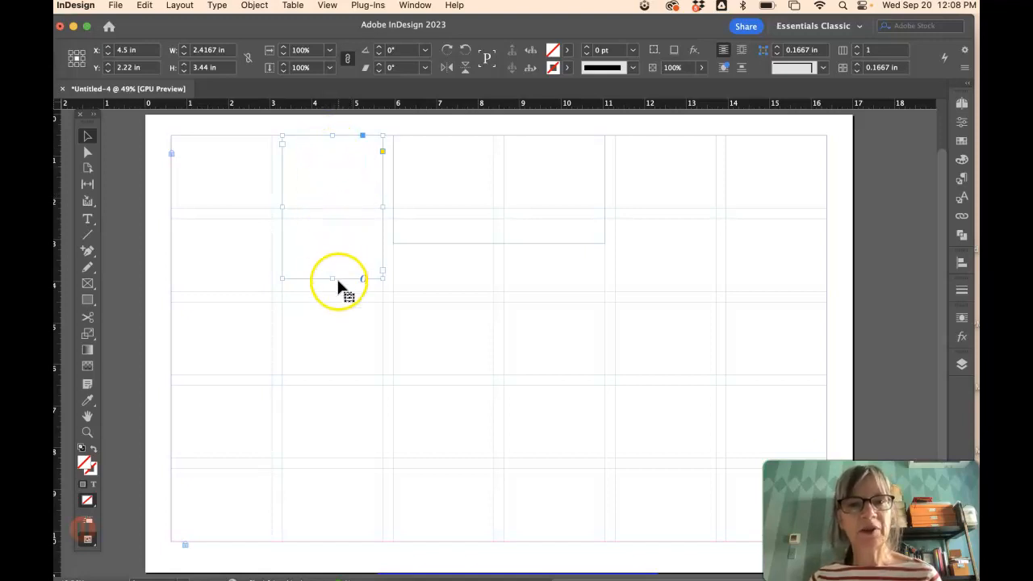
left_click_drag(341, 193, 345, 335)
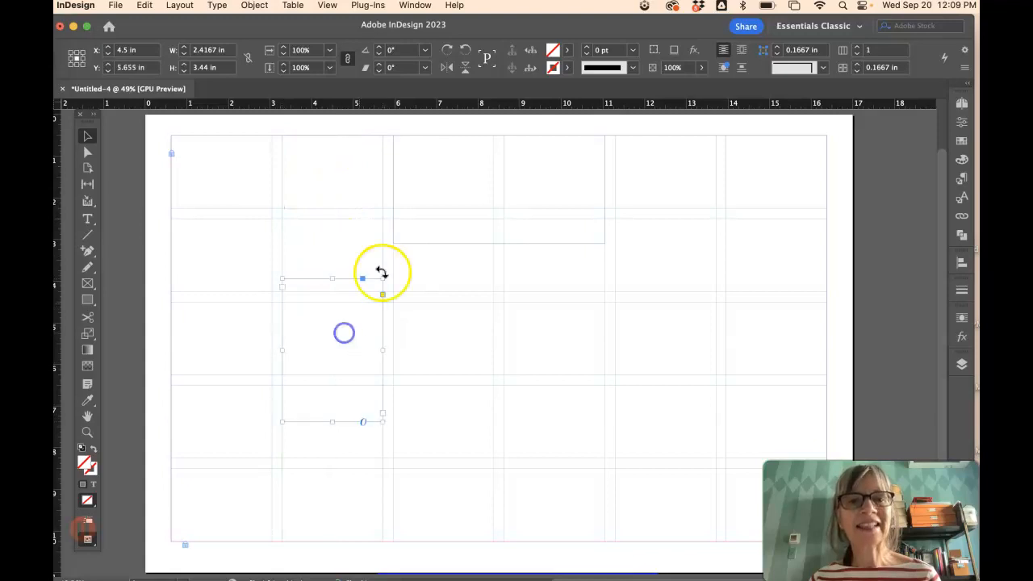
left_click(465, 216)
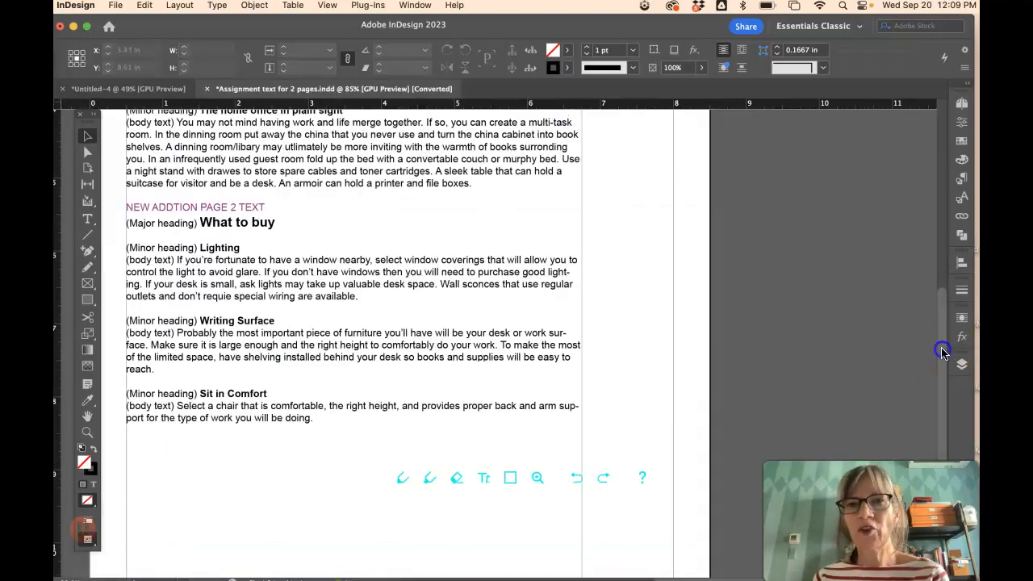
left_click_drag(943, 352, 937, 240)
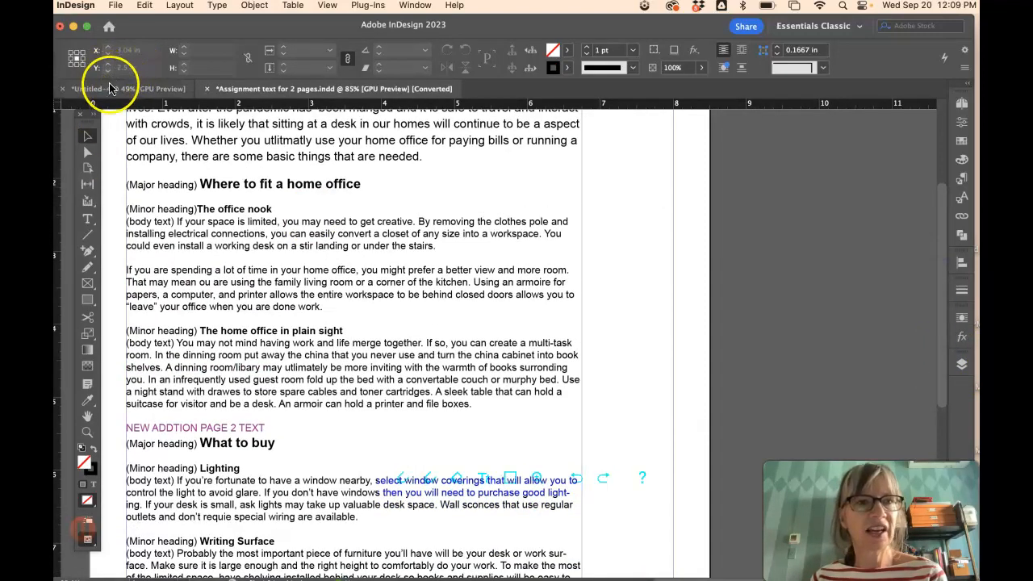
- Select and copy the intro paragraph in the Assignment text document
left_click_drag(941, 289, 942, 223)
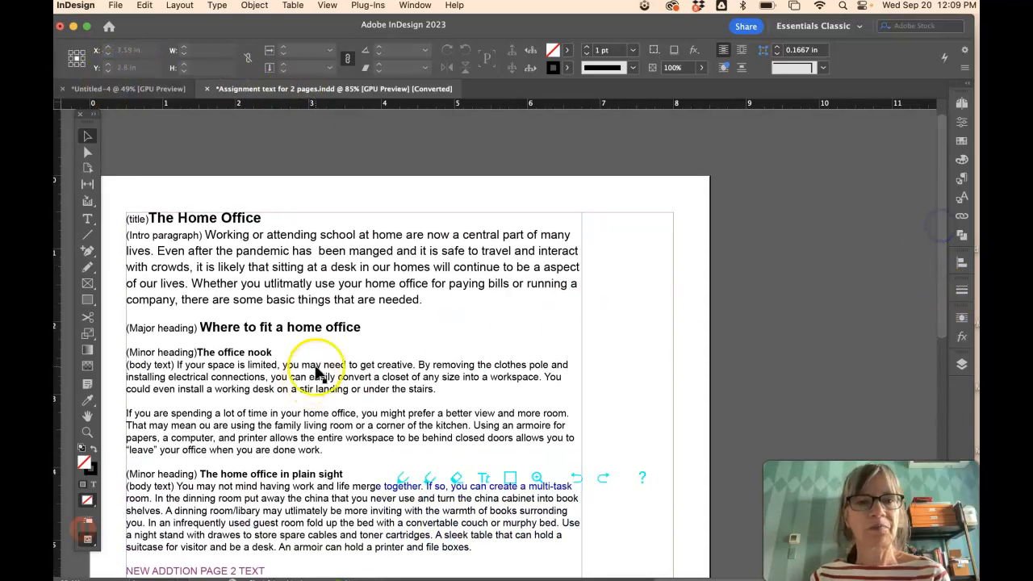
left_click(86, 219)
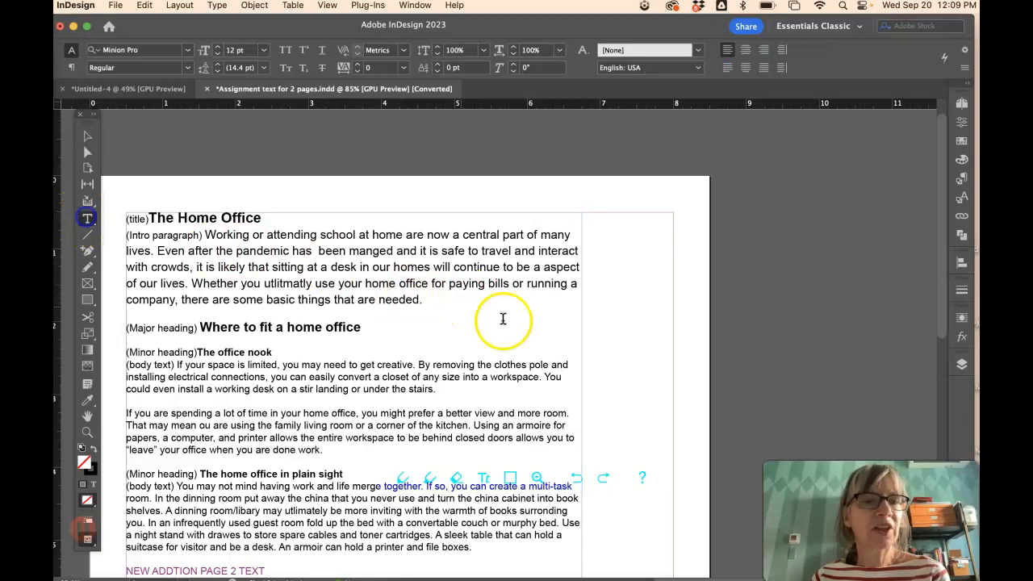
left_click_drag(428, 300, 204, 234)
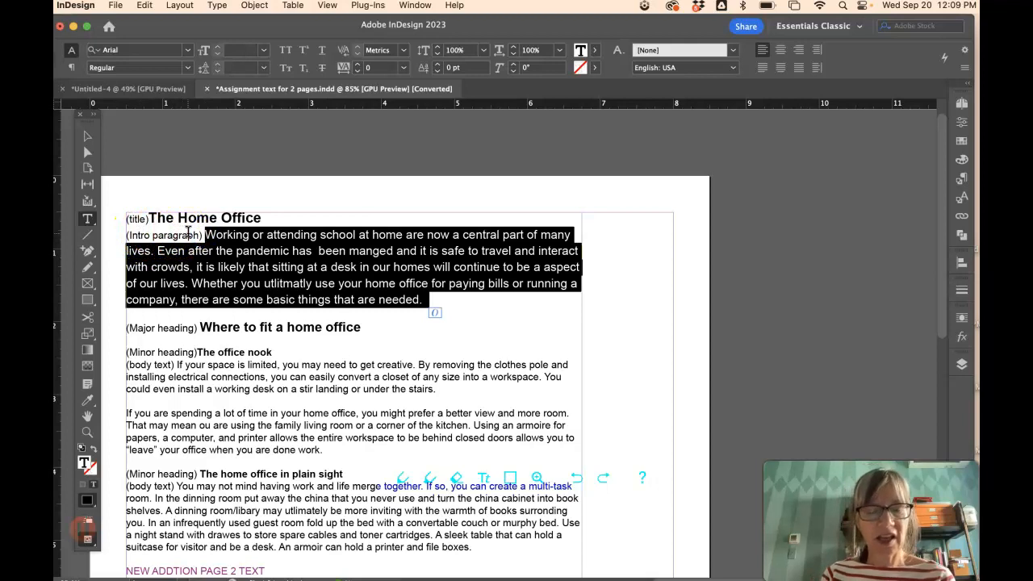
left_click_drag(426, 300, 218, 234)
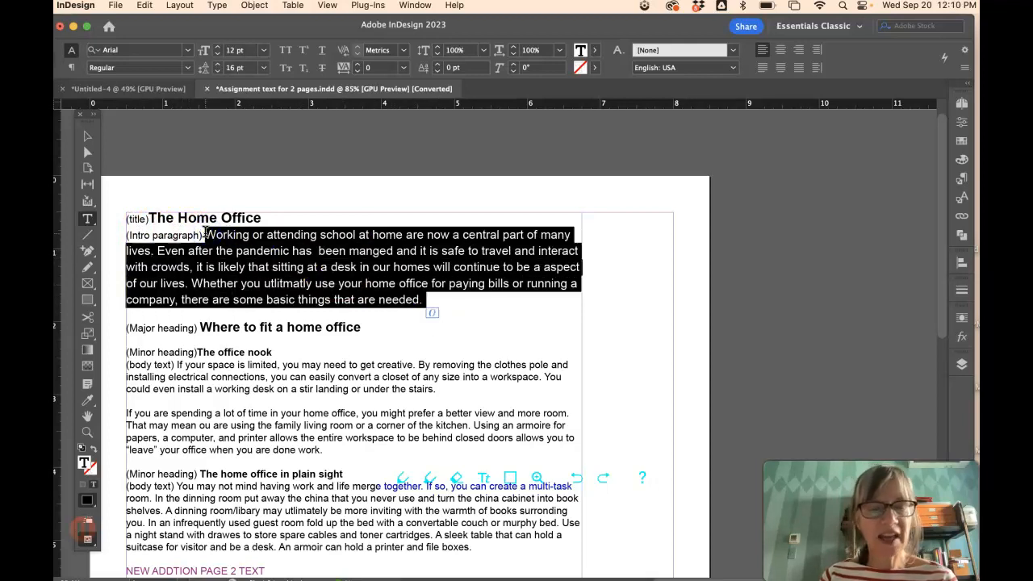
left_click(143, 6)
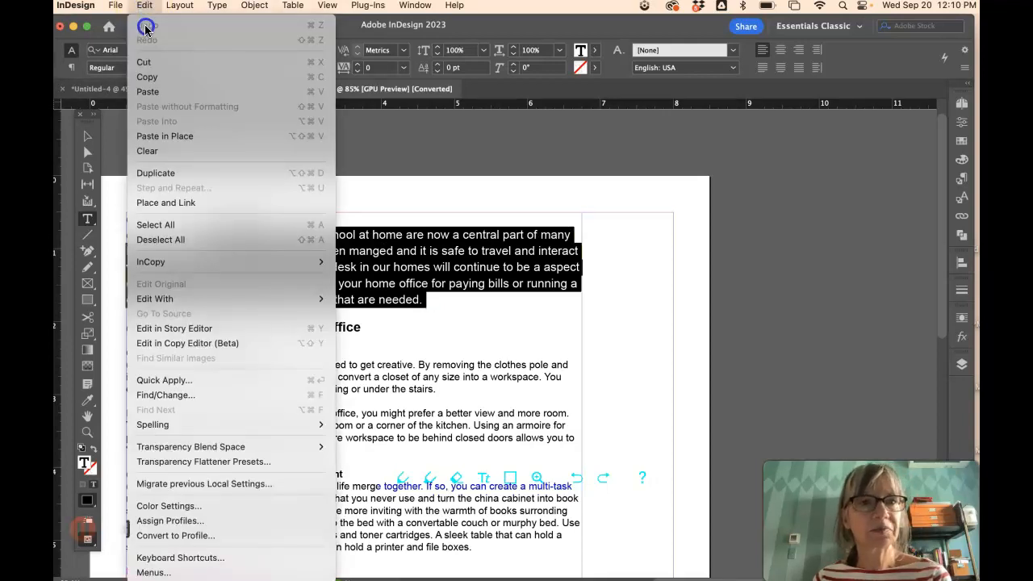
left_click(147, 78)
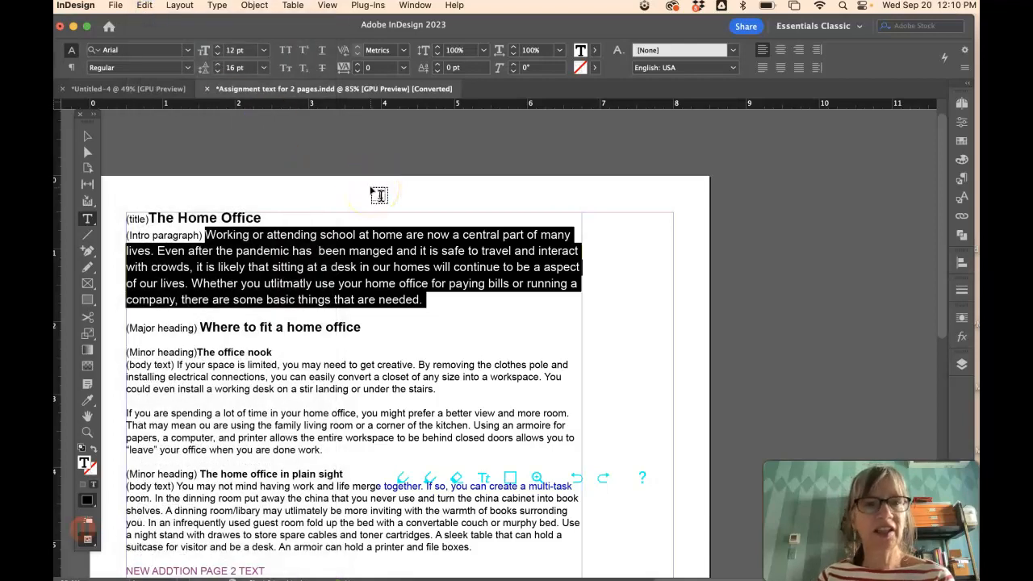
- Paste the intro paragraph into the wide top frame of Untitled-4
left_click(149, 92)
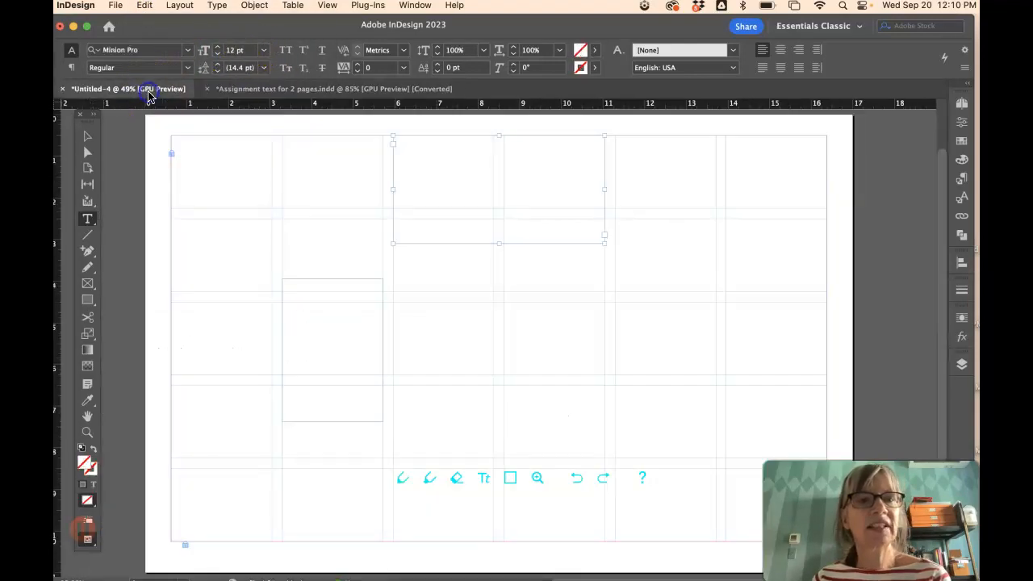
left_click(395, 142)
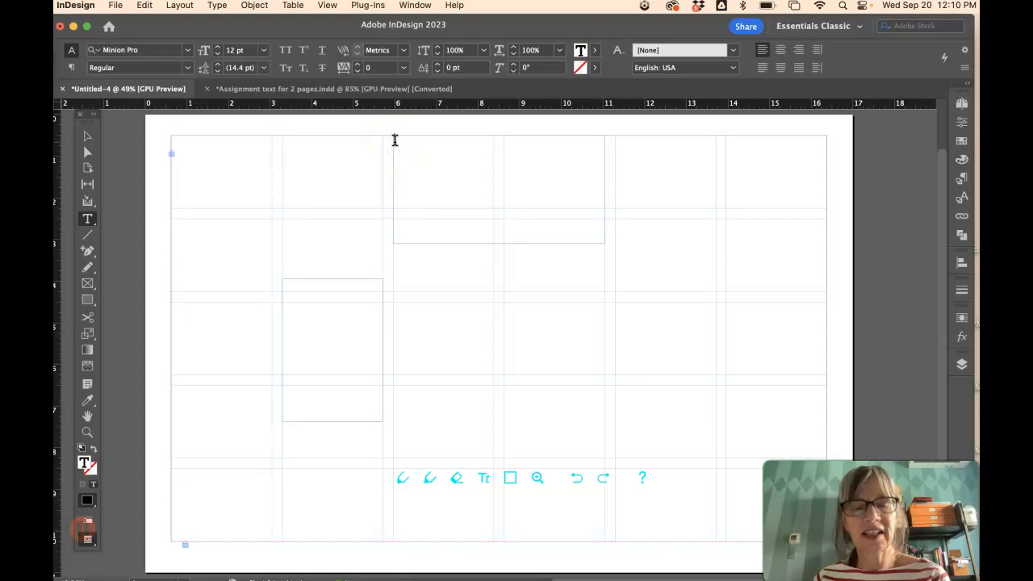
key("super+v")
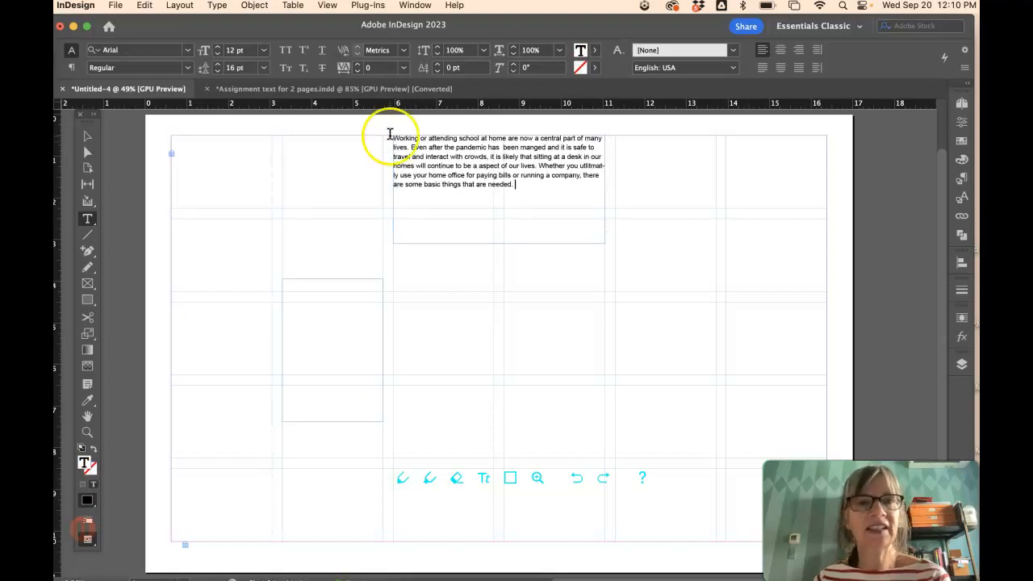
left_click(369, 88)
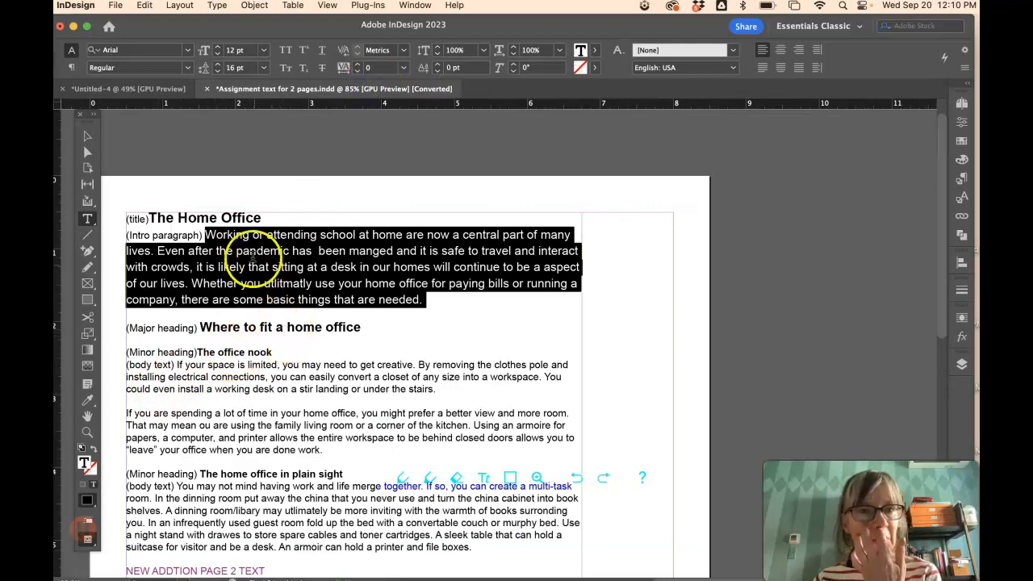
- Draw a title frame at the page's top-left and move the intro frame down into the fourth column
left_click_drag(263, 219, 176, 218)
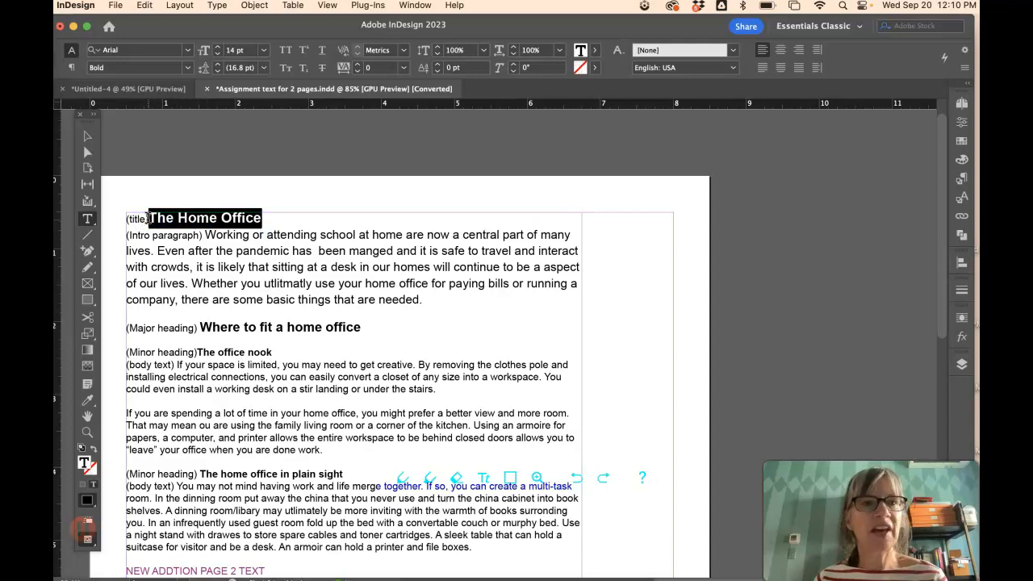
left_click(142, 89)
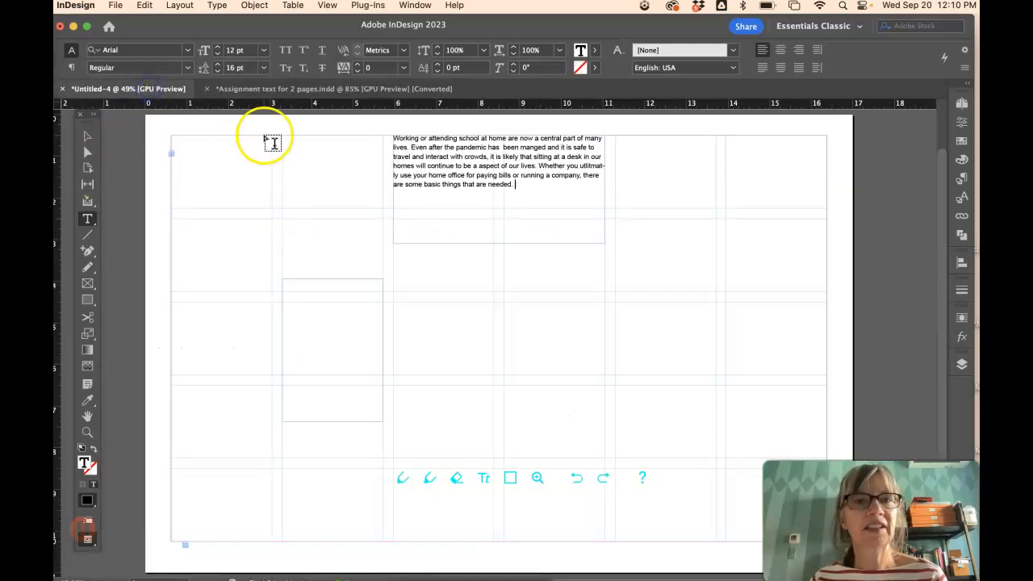
left_click(172, 137)
left_click_drag(171, 137, 504, 166)
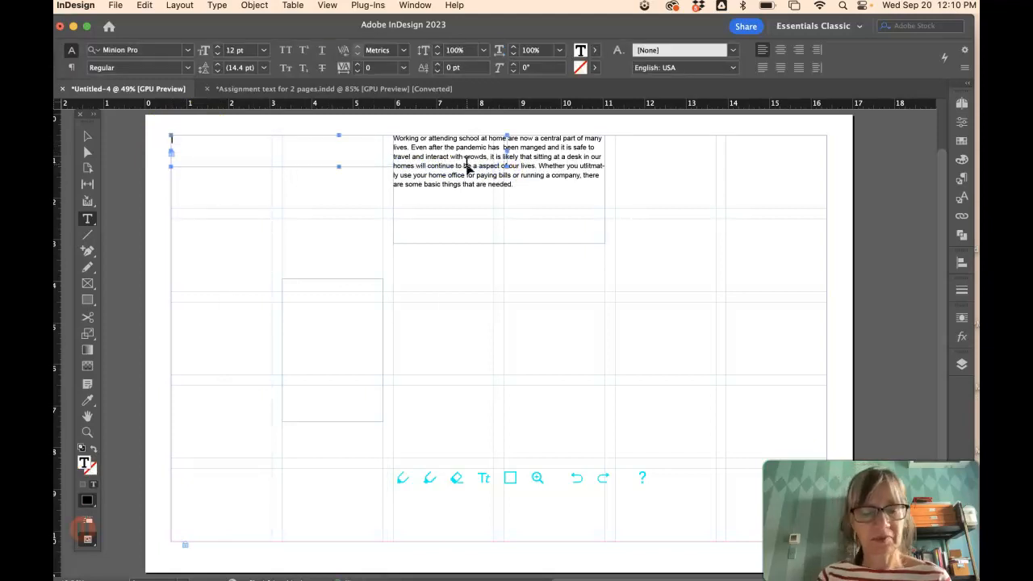
left_click(88, 137)
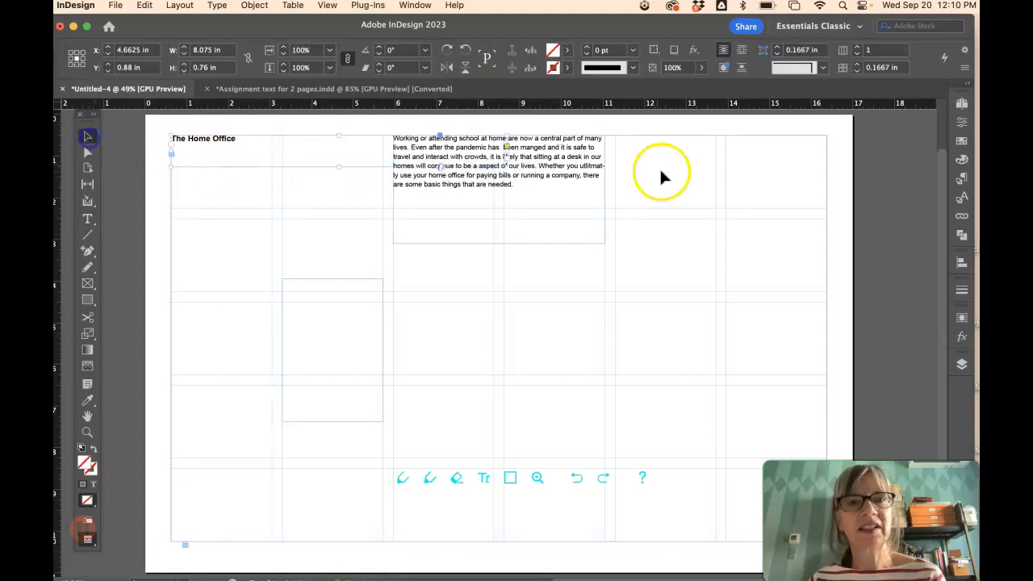
left_click_drag(559, 173, 670, 256)
- Enlarge "The Home Office" title to 36 pt and align its frame with column two
left_click(332, 138)
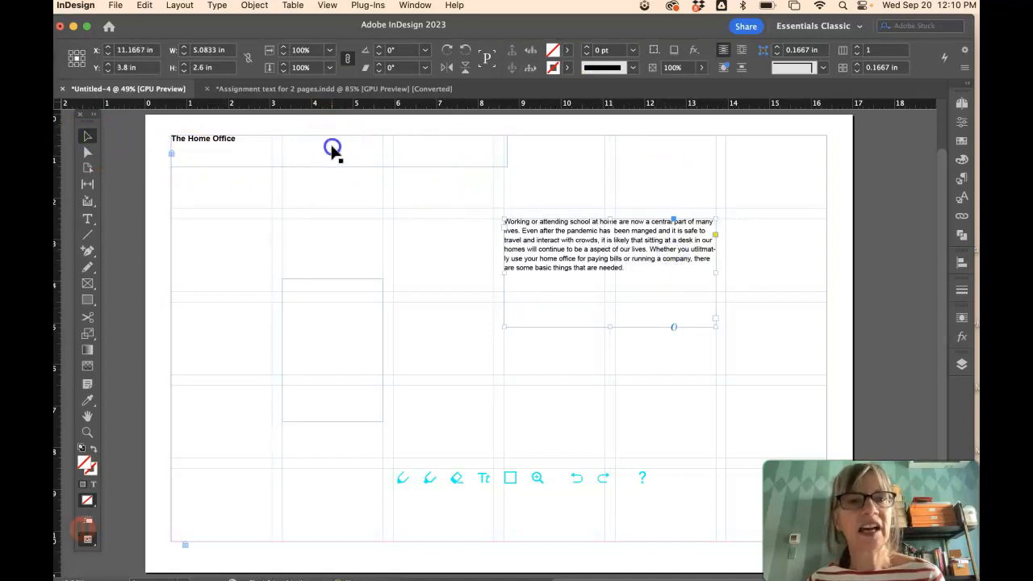
left_click(89, 219)
left_click_drag(265, 143, 166, 138)
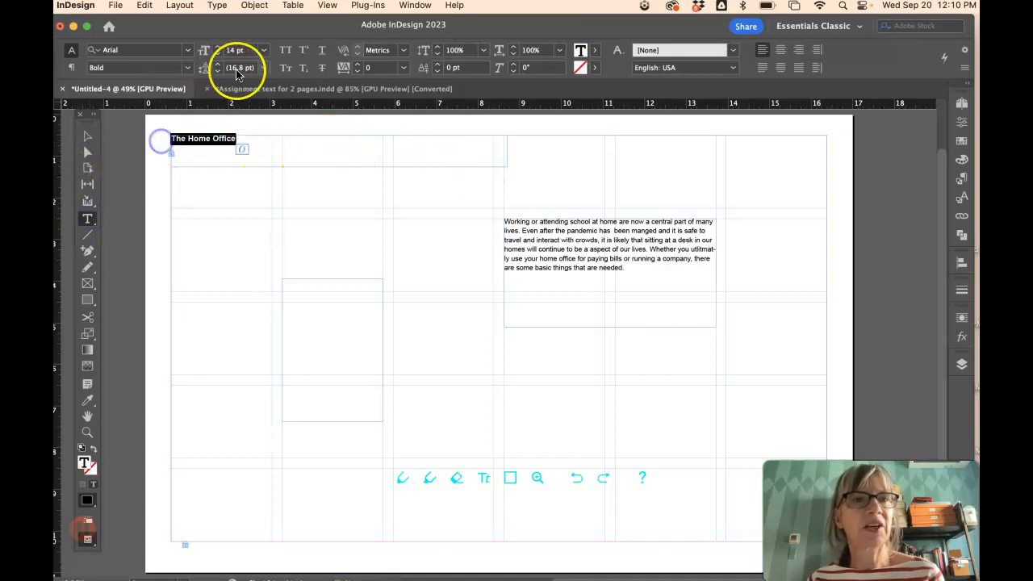
left_click_drag(264, 51, 254, 227)
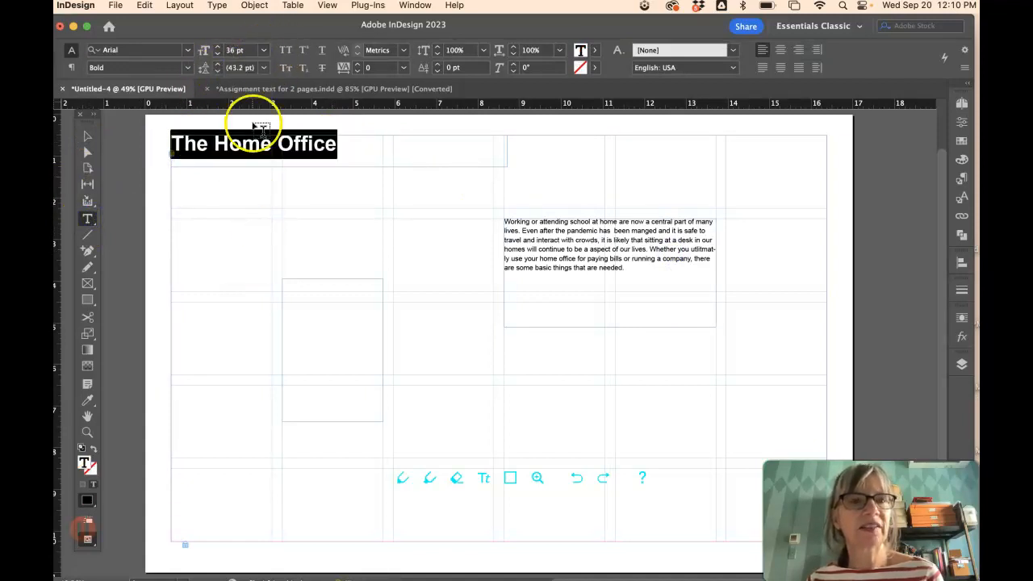
left_click_drag(264, 50, 256, 235)
left_click(87, 137)
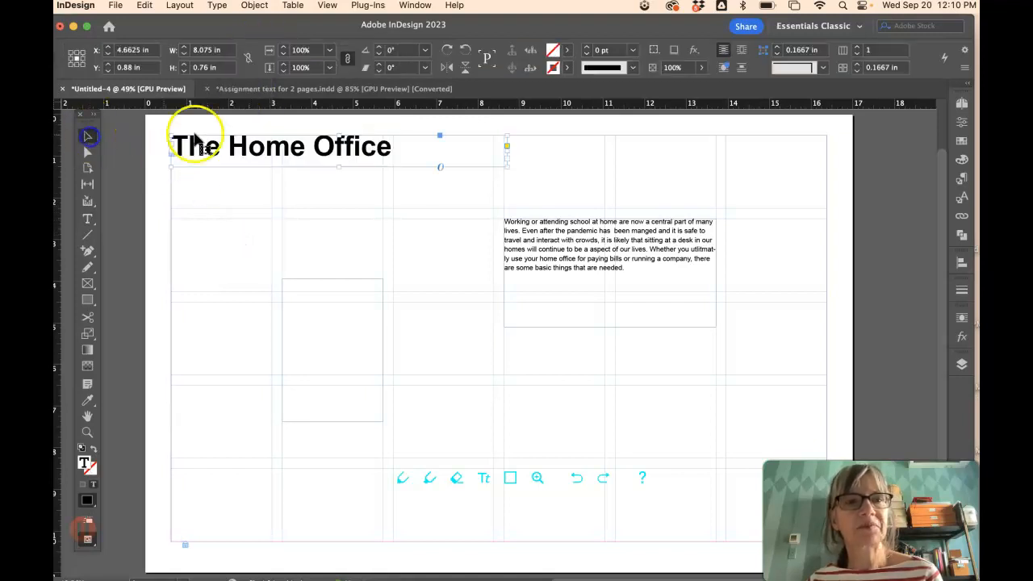
left_click_drag(275, 146, 387, 158)
left_click_drag(451, 156, 452, 141)
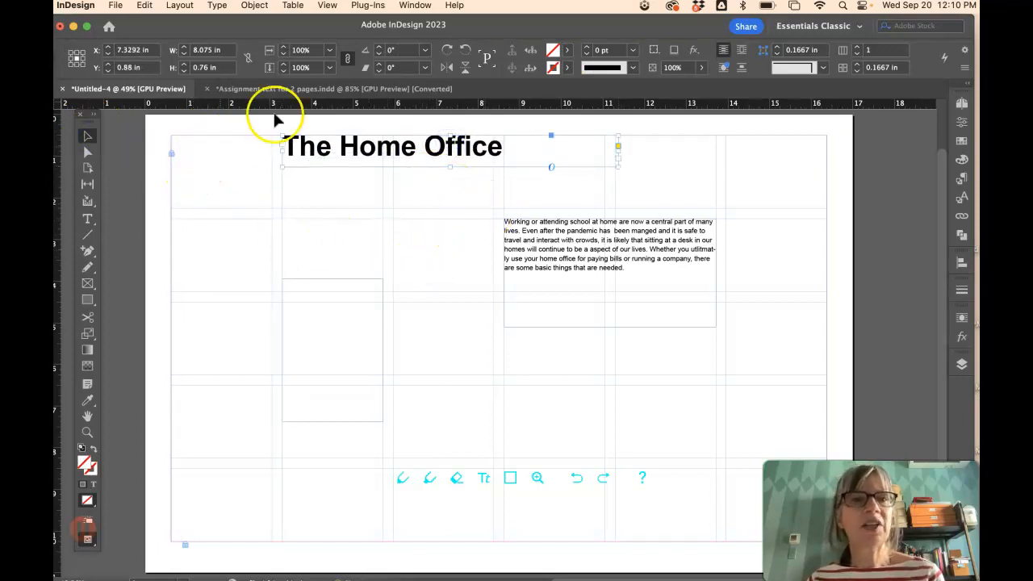
left_click(301, 89)
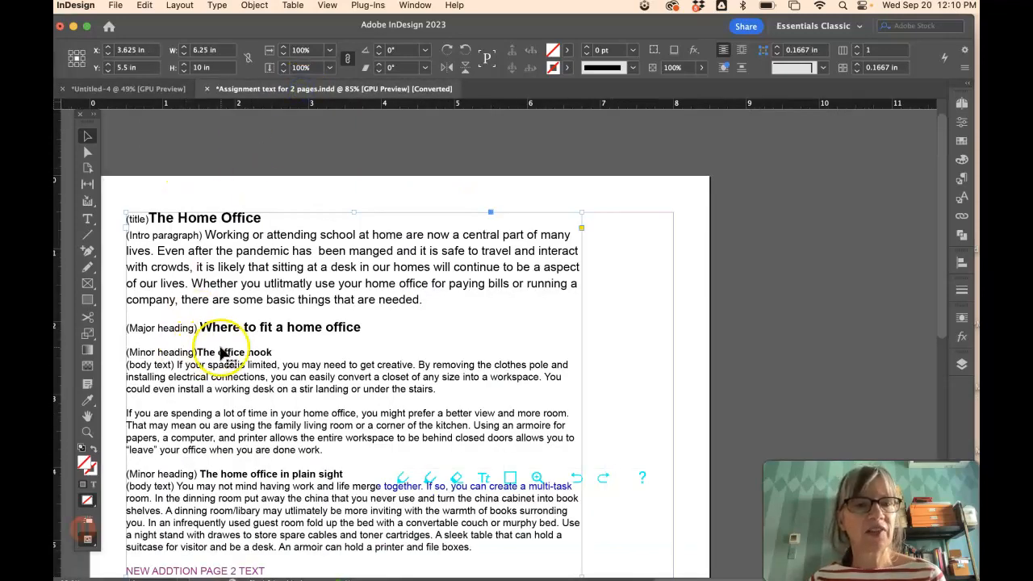
- Copy the two office nook body paragraphs into the empty second-column frame of Untitled-4
left_click(88, 219)
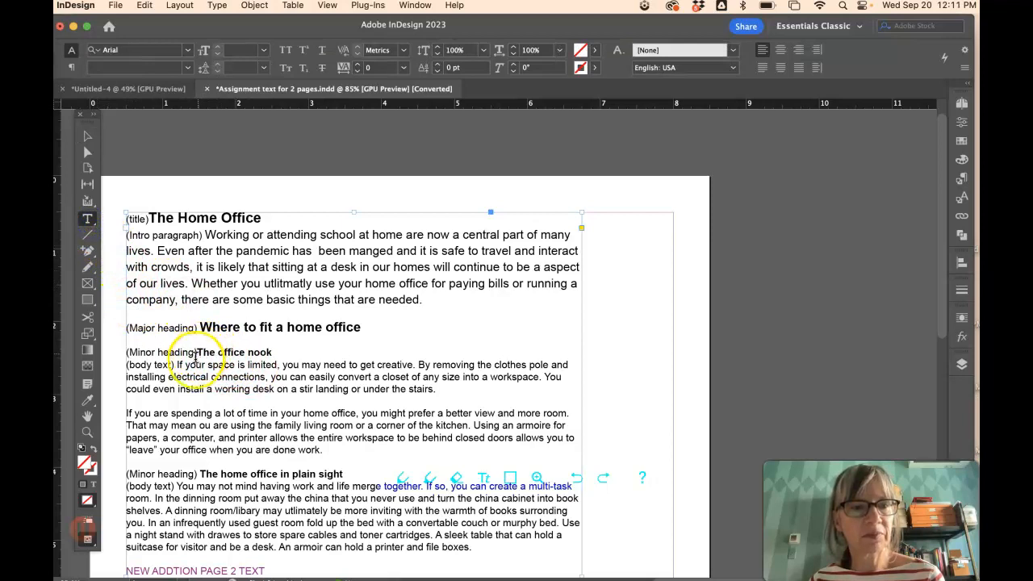
left_click_drag(176, 364, 310, 449)
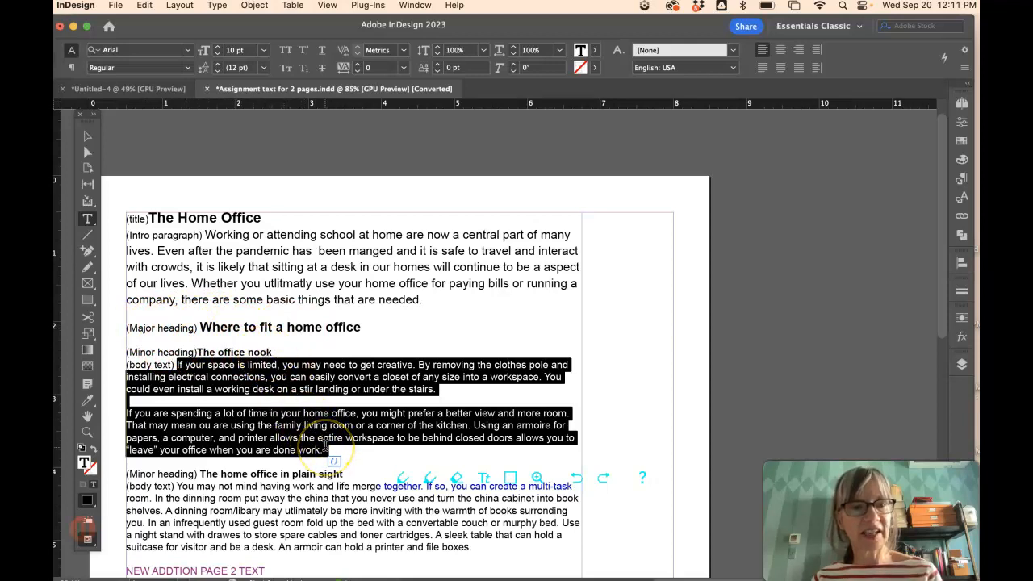
left_click(159, 90)
left_click(285, 284)
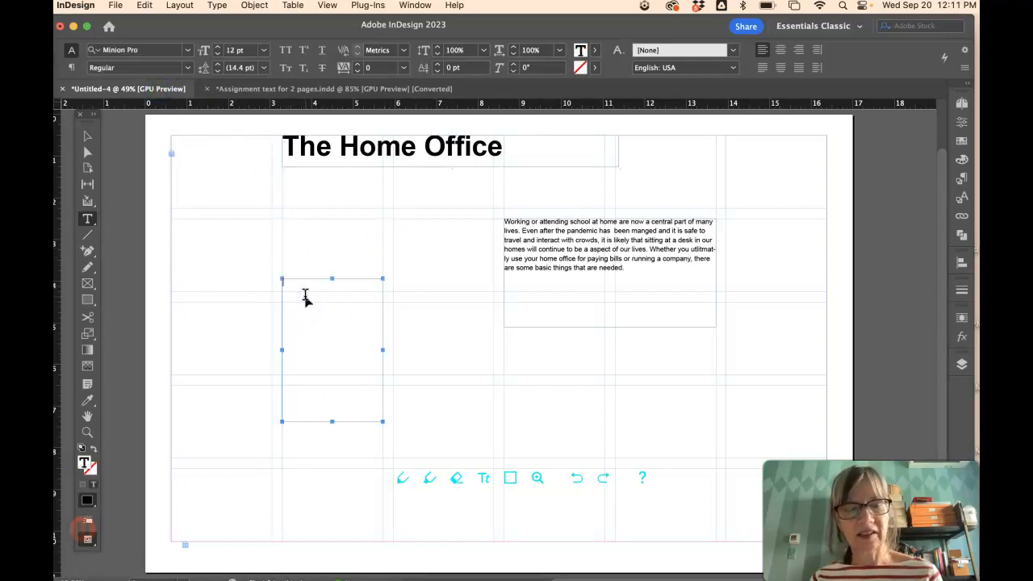
key("super+v")
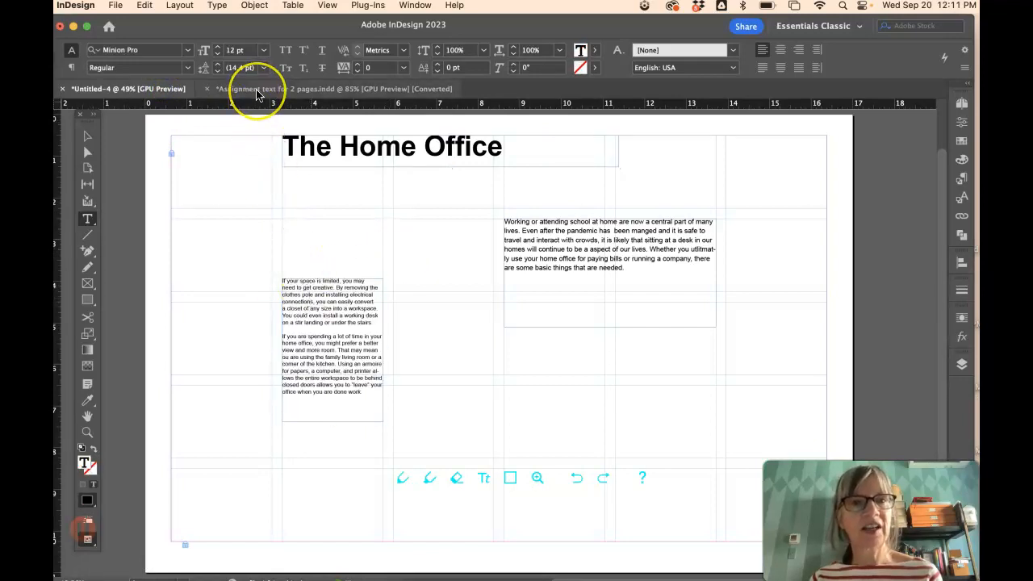
- Add the heading 'The office nook' on its own line above those paragraphs
left_click(257, 91)
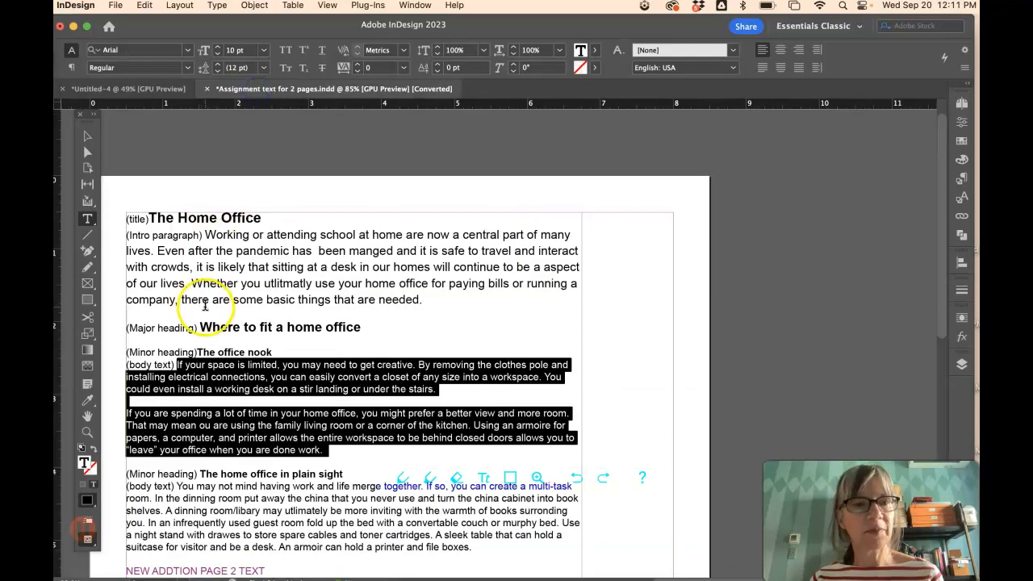
left_click_drag(276, 351, 197, 348)
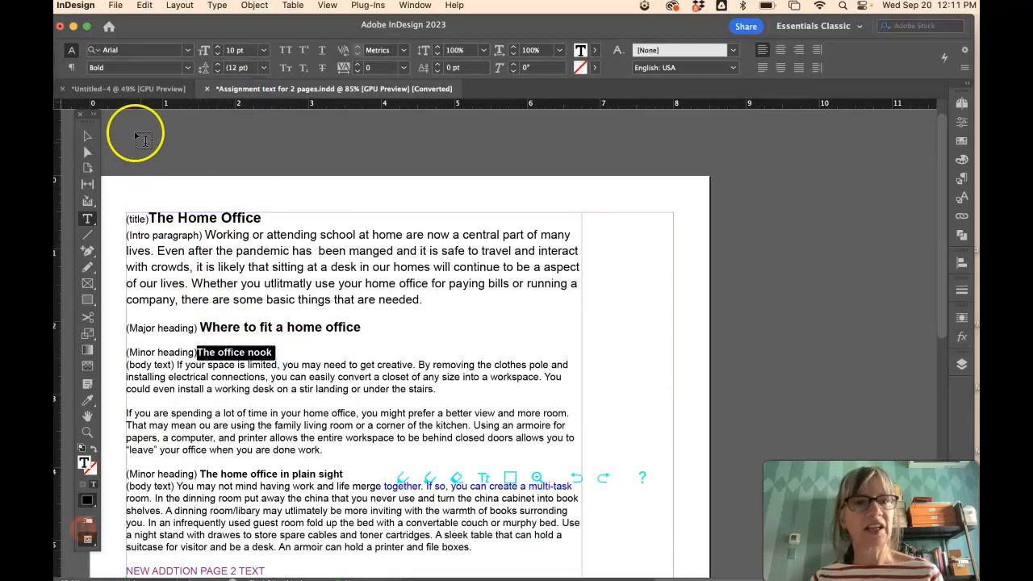
left_click(137, 89)
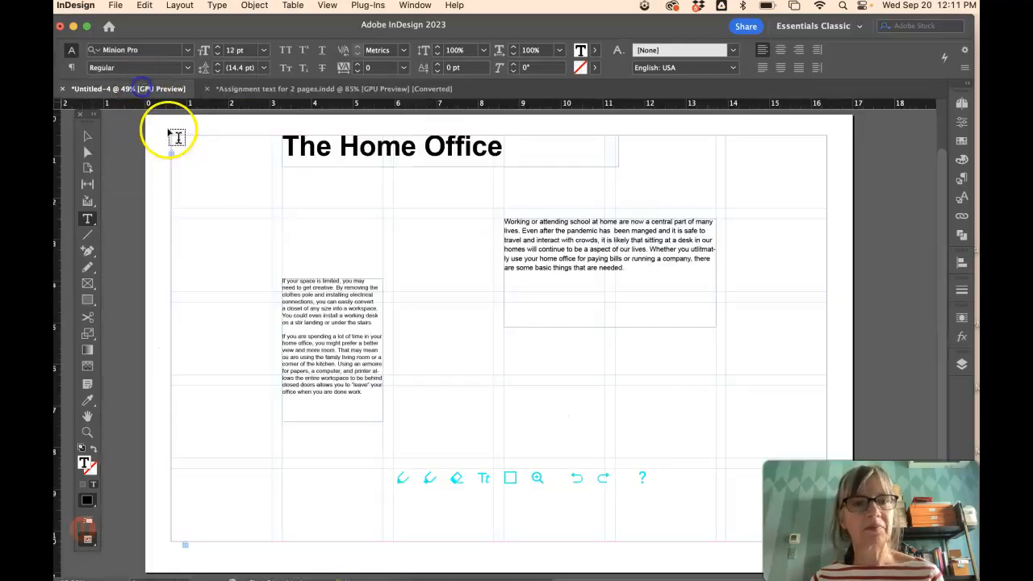
left_click(282, 281)
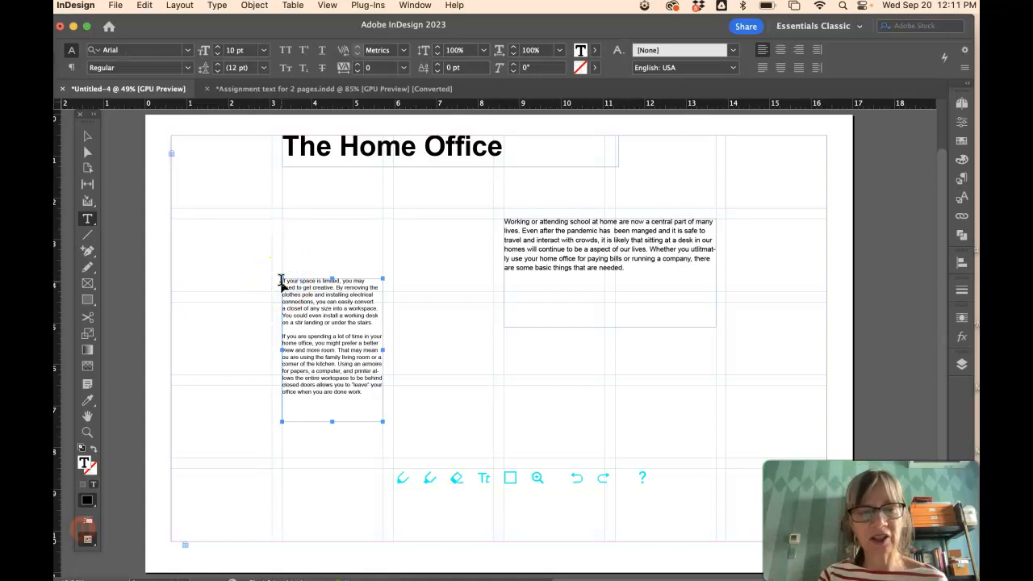
key("super+v")
key("Return")
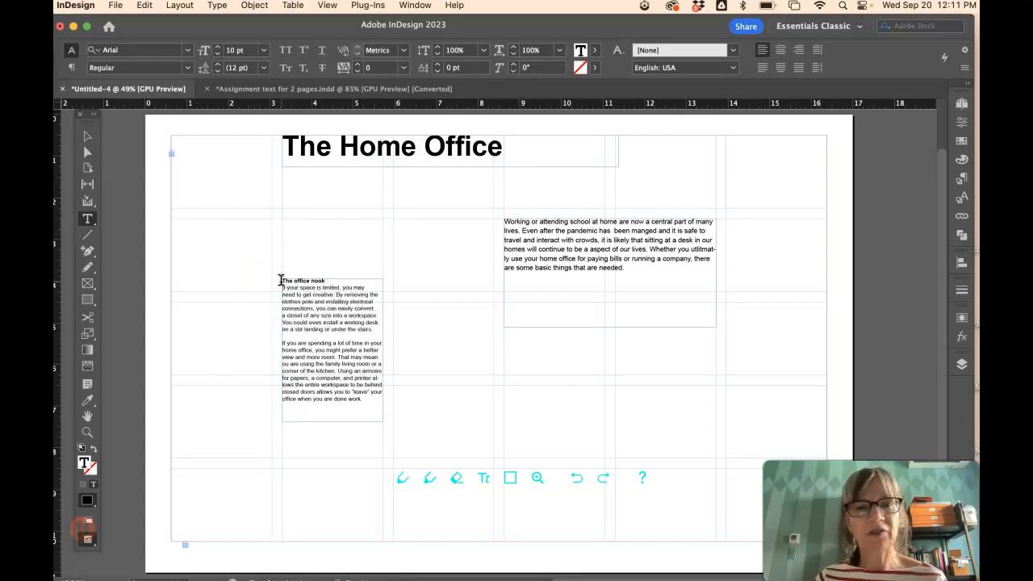
- Paste 'The home office in plain sight' section into a new column-three frame, minus its (body text) and (Minor heading) labels
left_click(276, 89)
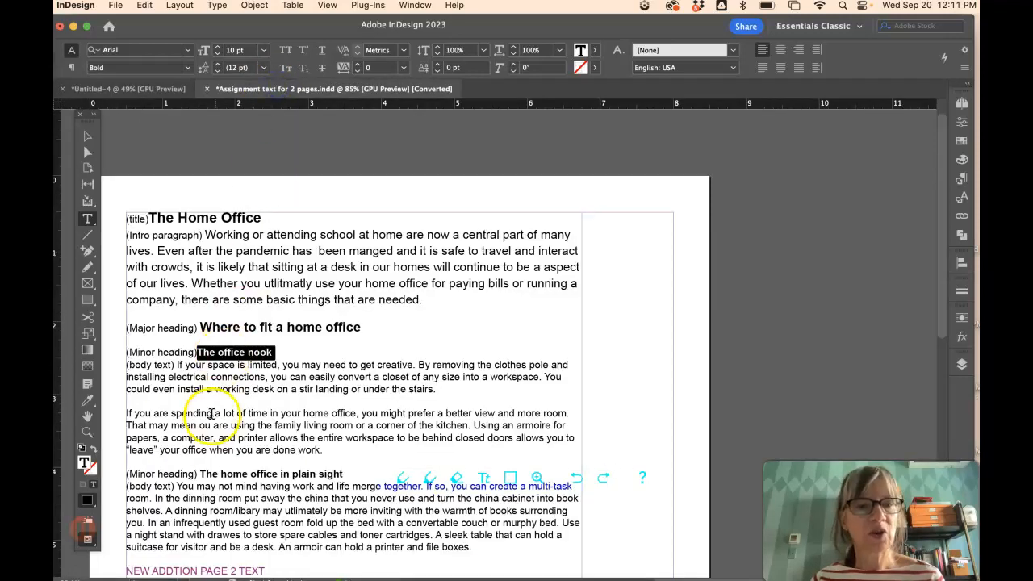
left_click_drag(127, 474, 465, 547)
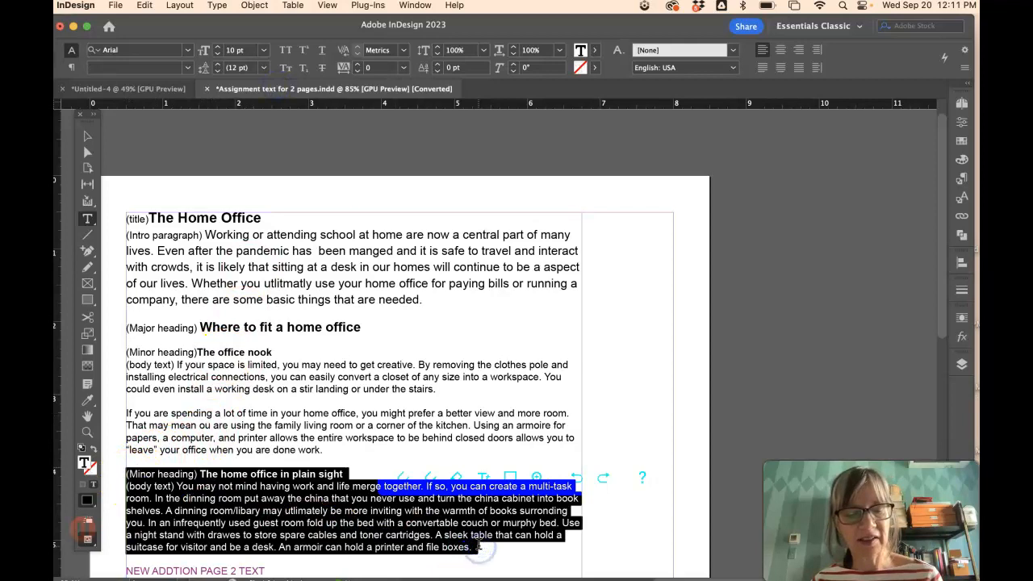
left_click(94, 89)
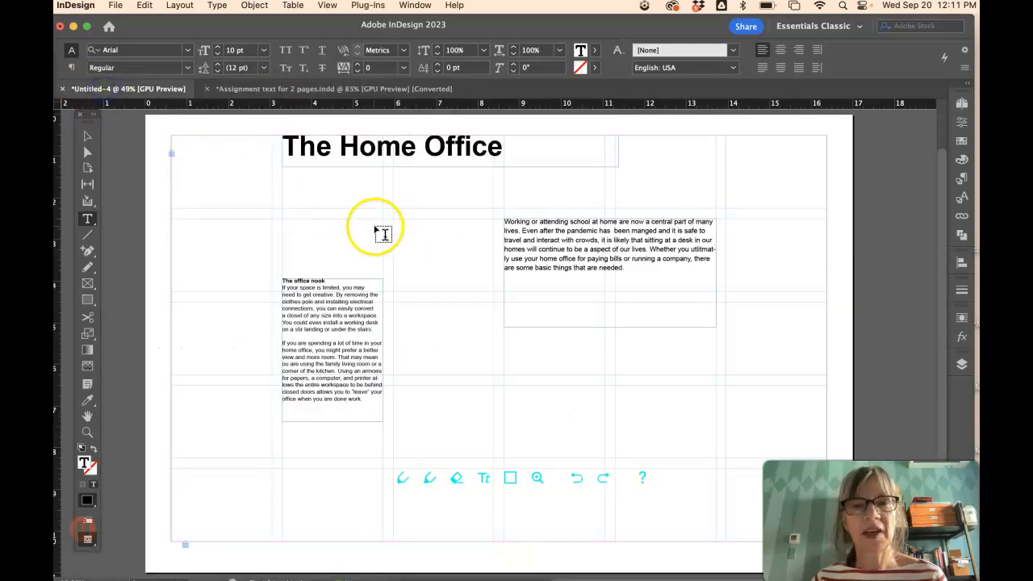
left_click_drag(394, 218, 495, 413)
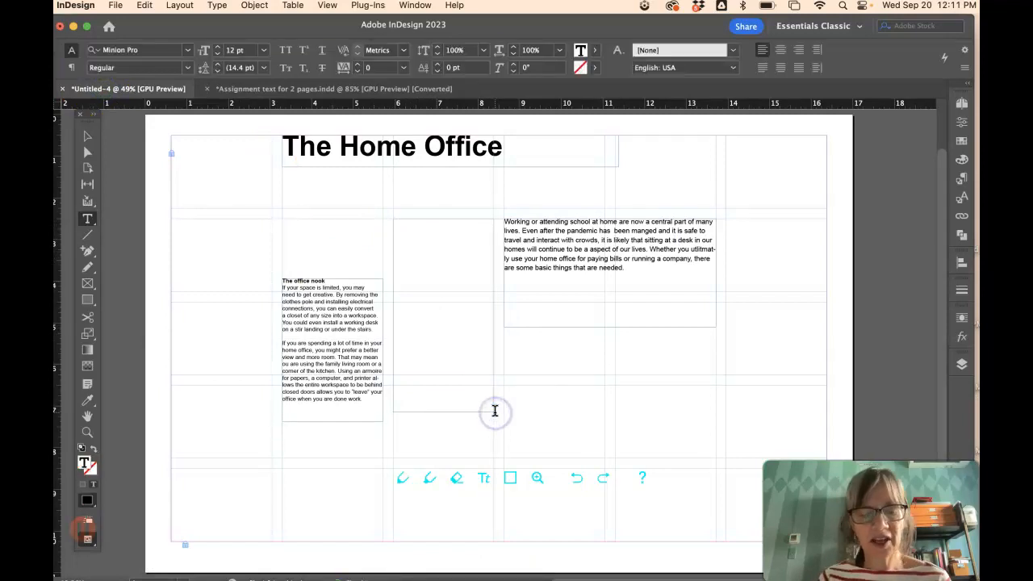
key("super+v")
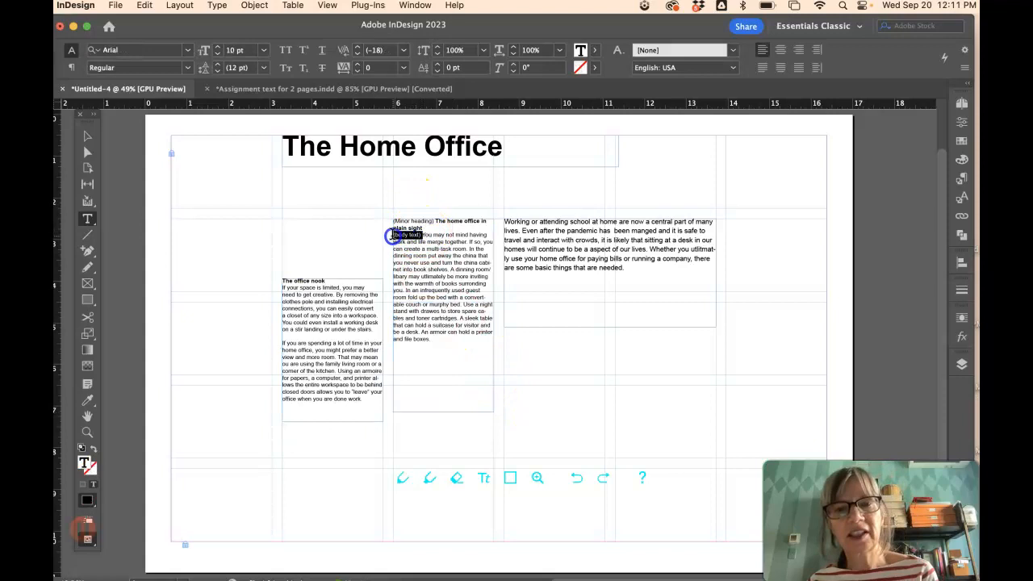
key("BackSpace")
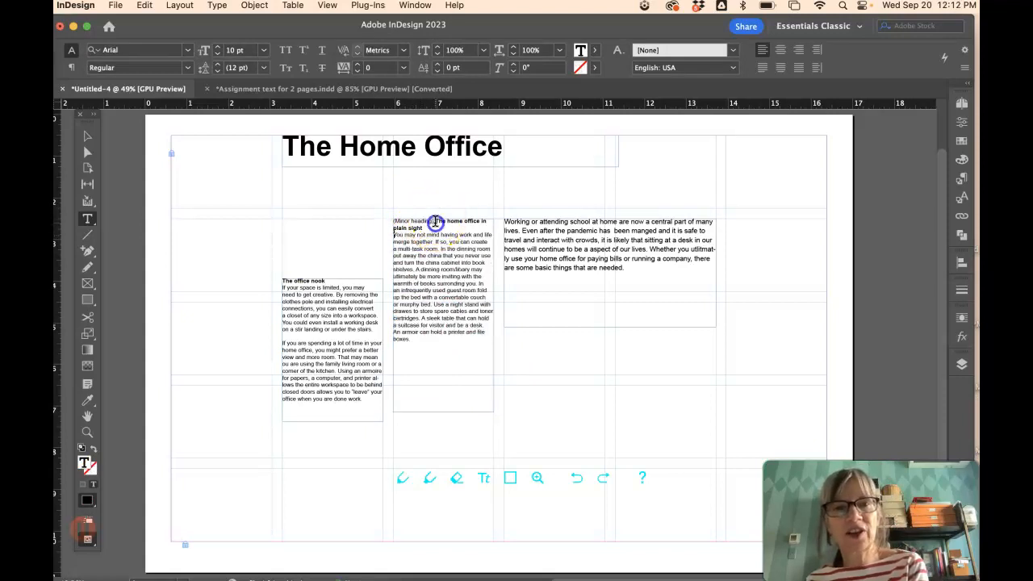
key("BackSpace")
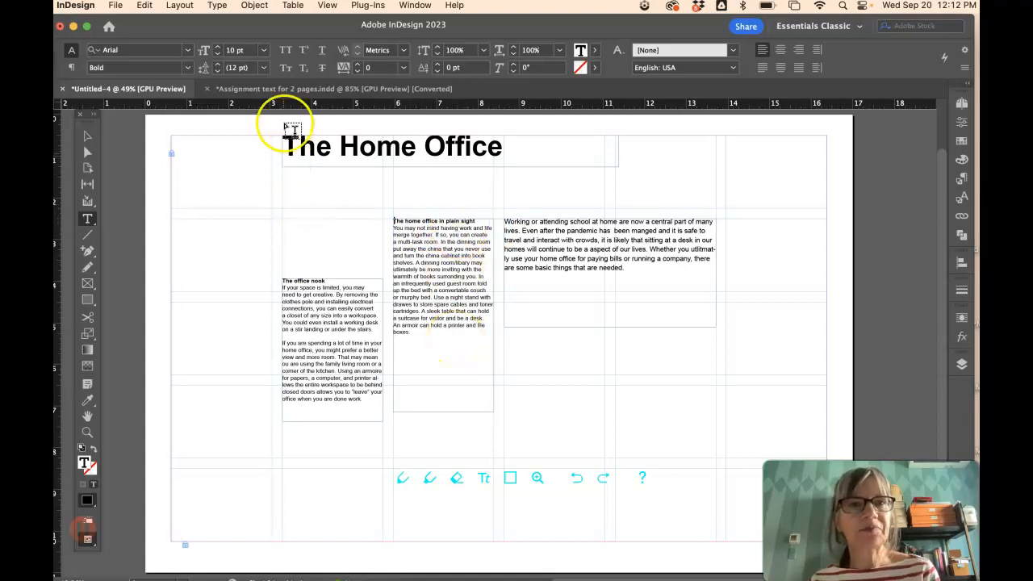
- Type 'Where to fit a home office' into a new text frame drawn under the title
left_click(281, 89)
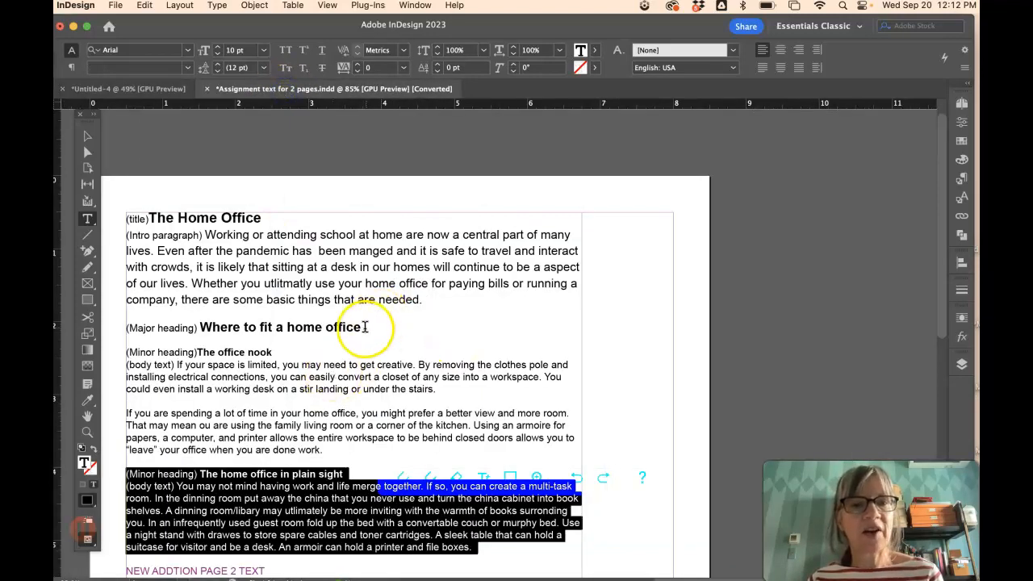
left_click_drag(365, 327, 199, 327)
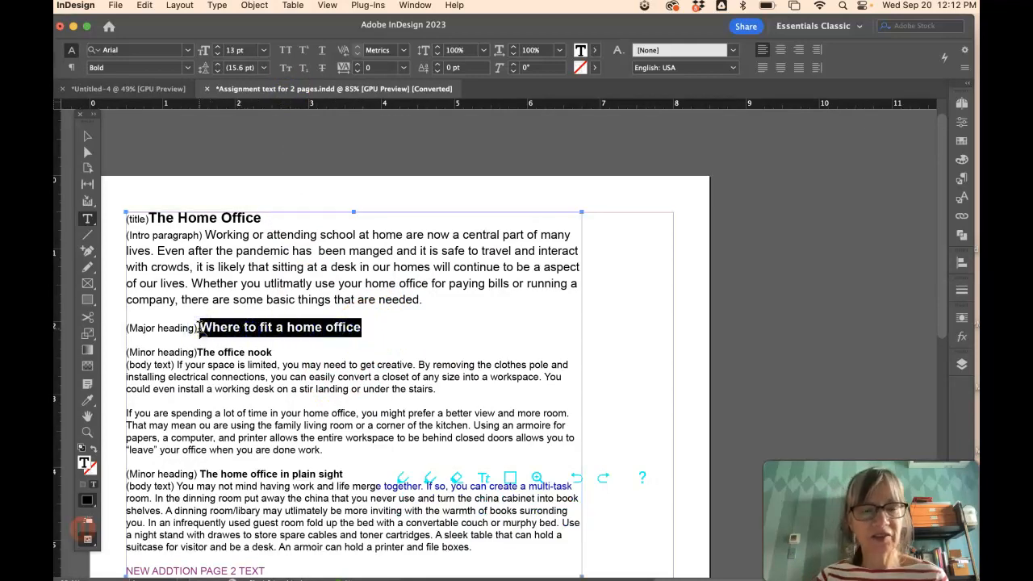
left_click(127, 88)
left_click_drag(284, 180, 494, 200)
type("Where to fit a home office")
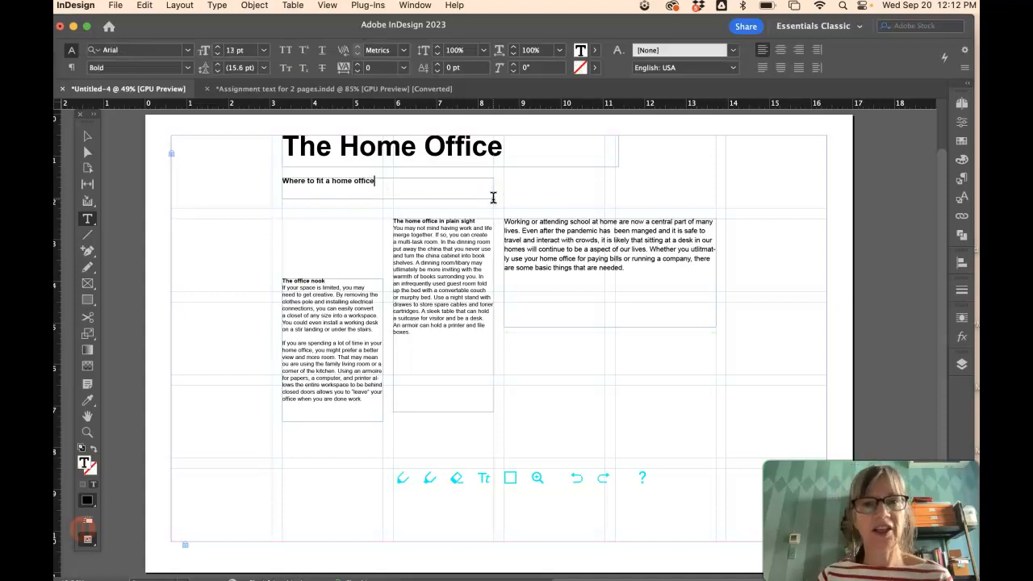
scroll(493, 198, "down", 1)
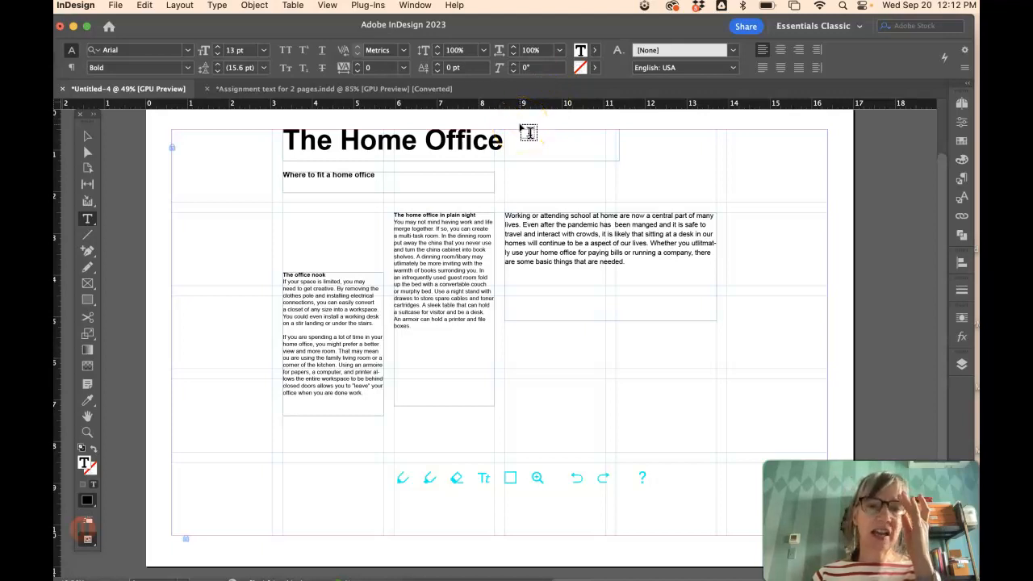
- Restyle the title 'The Home Office' as Adobe Garamond Pro Bold, 48 pt
left_click_drag(507, 142, 266, 143)
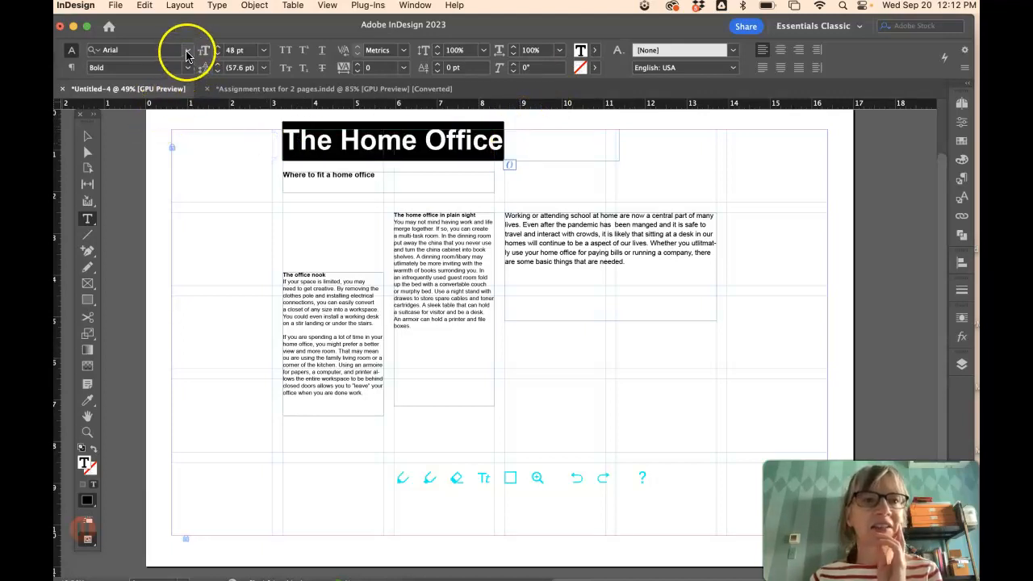
left_click(188, 52)
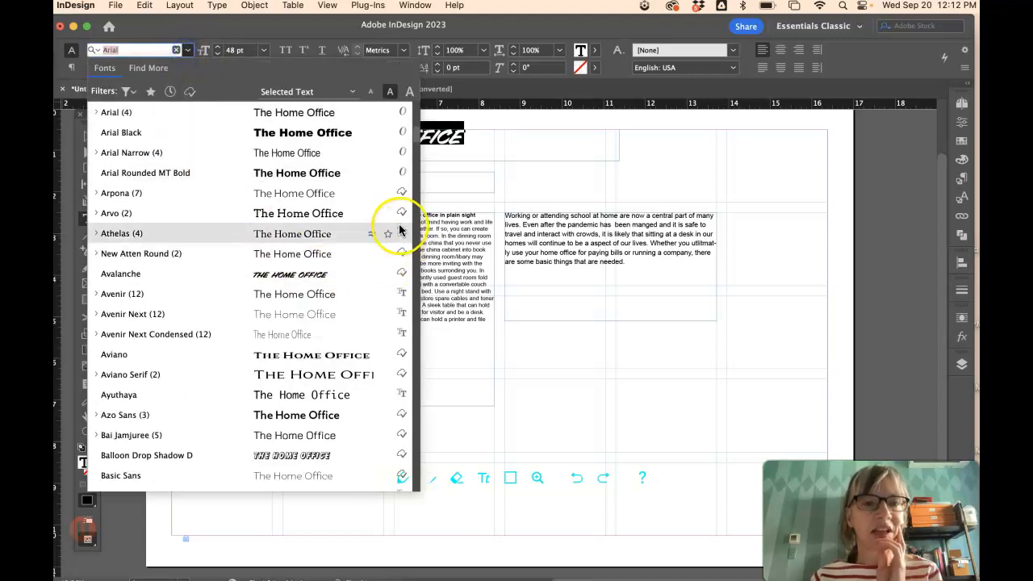
left_click_drag(414, 138, 401, 208)
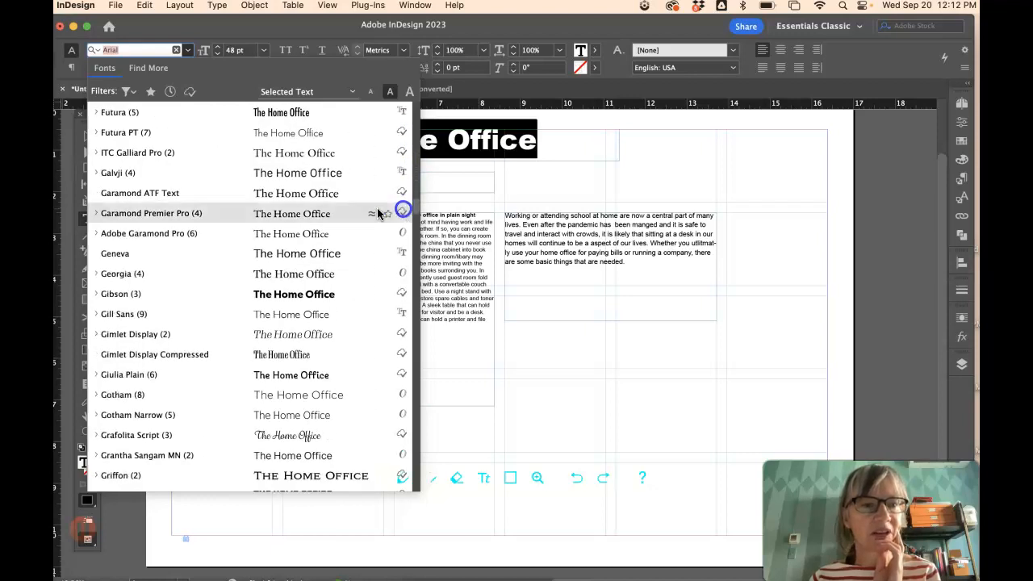
left_click(136, 235)
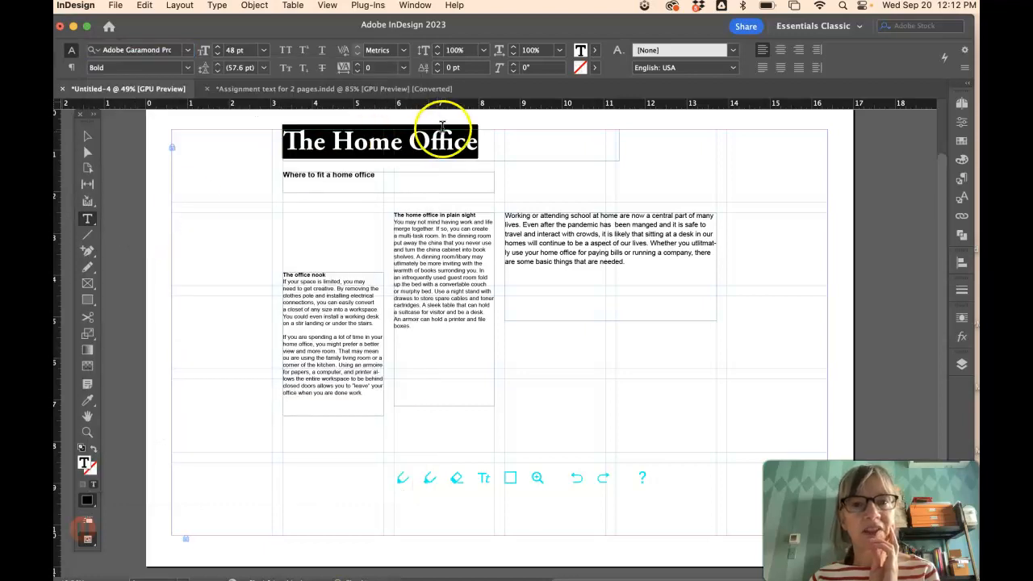
left_click(478, 140)
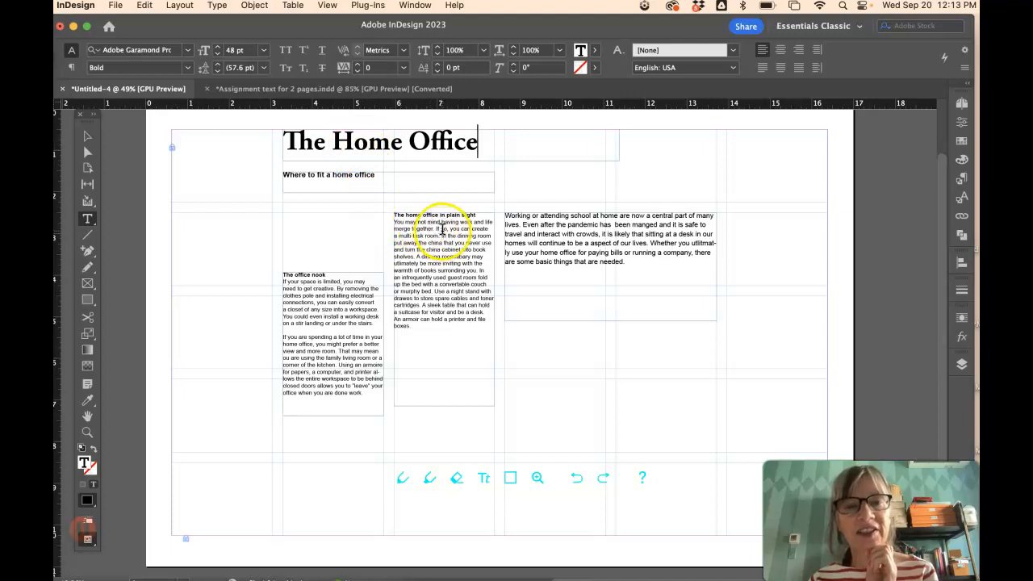
left_click(634, 265)
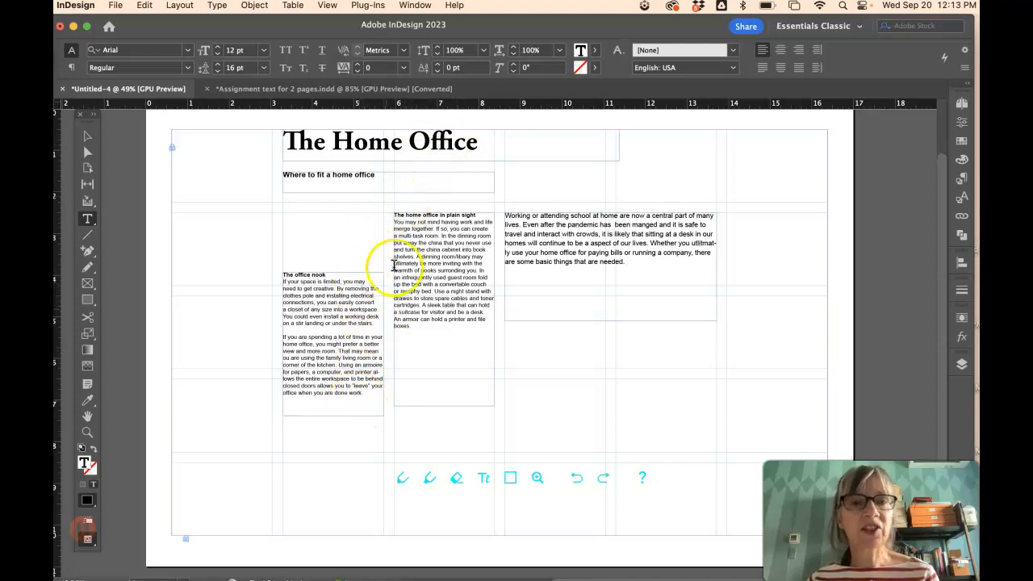
- Change the middle column's body text from Arial to Adobe Garamond Pro
left_click_drag(419, 325, 384, 224)
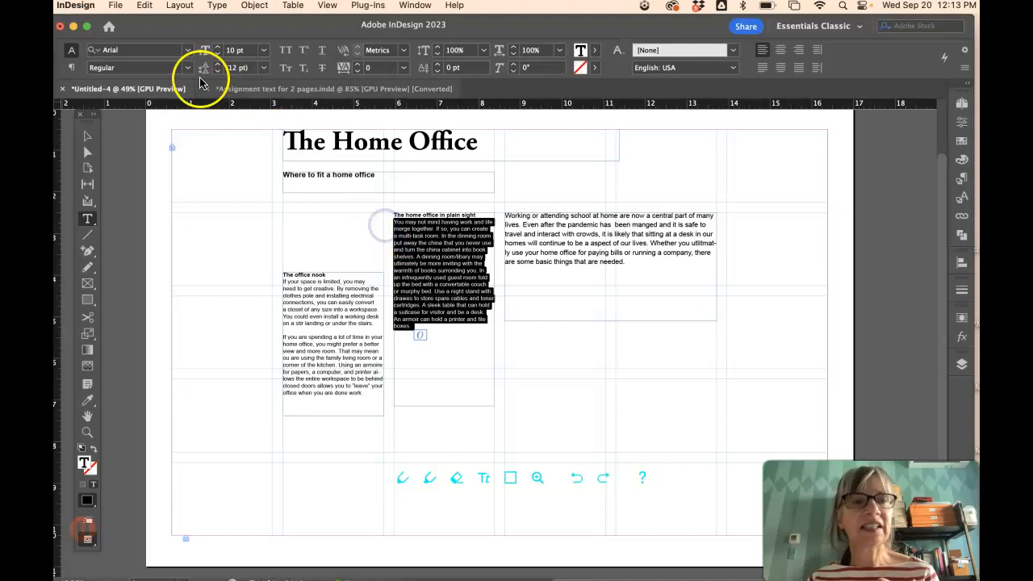
left_click(187, 51)
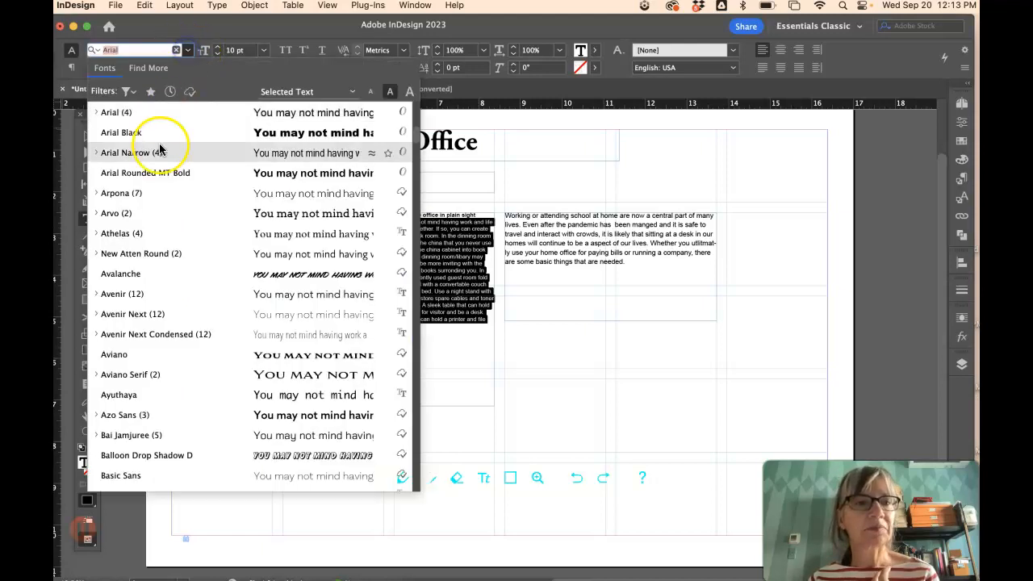
scroll(170, 355, "down", 4)
scroll(170, 360, "down", 10)
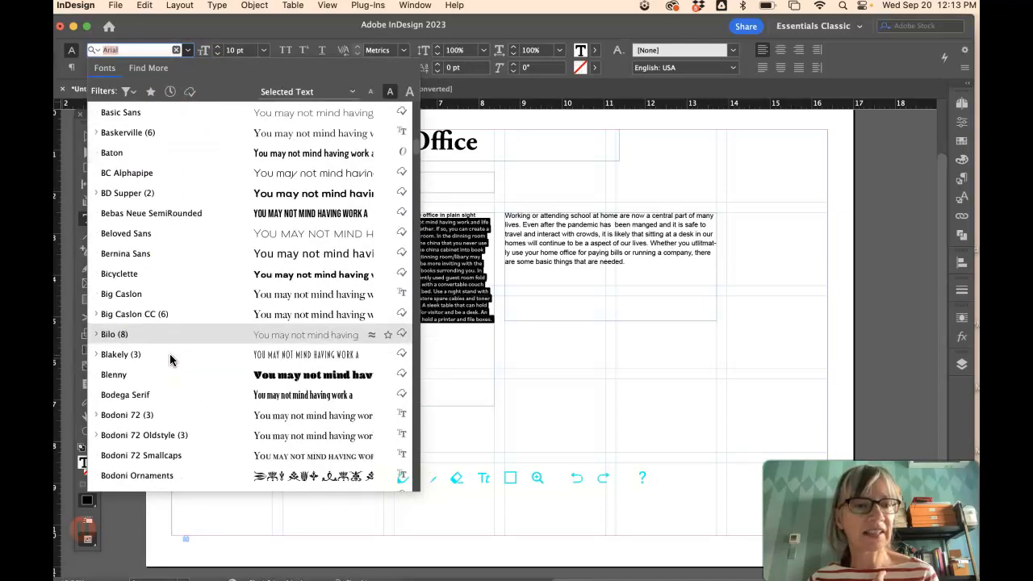
scroll(169, 361, "down", 10)
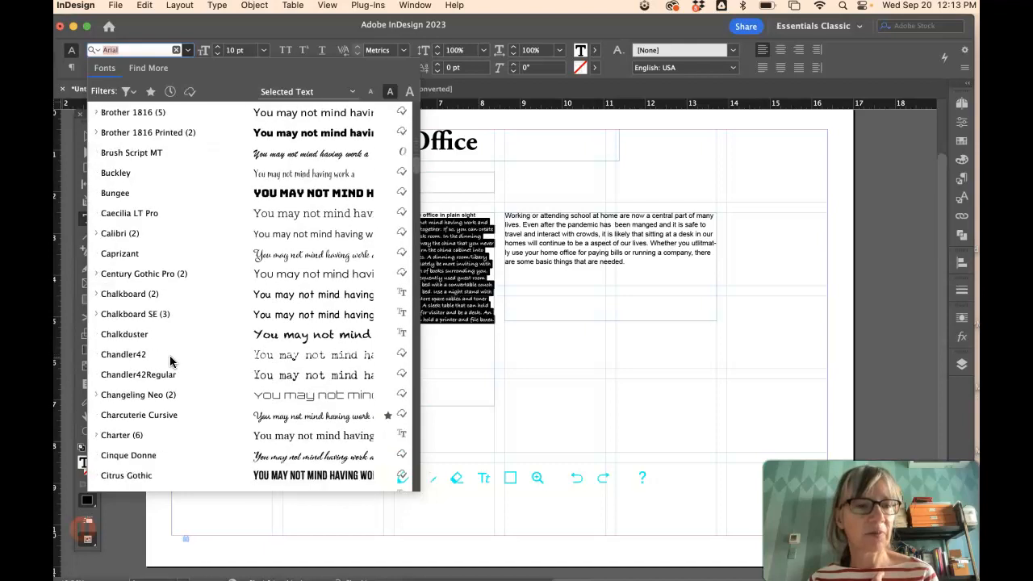
scroll(169, 360, "down", 4)
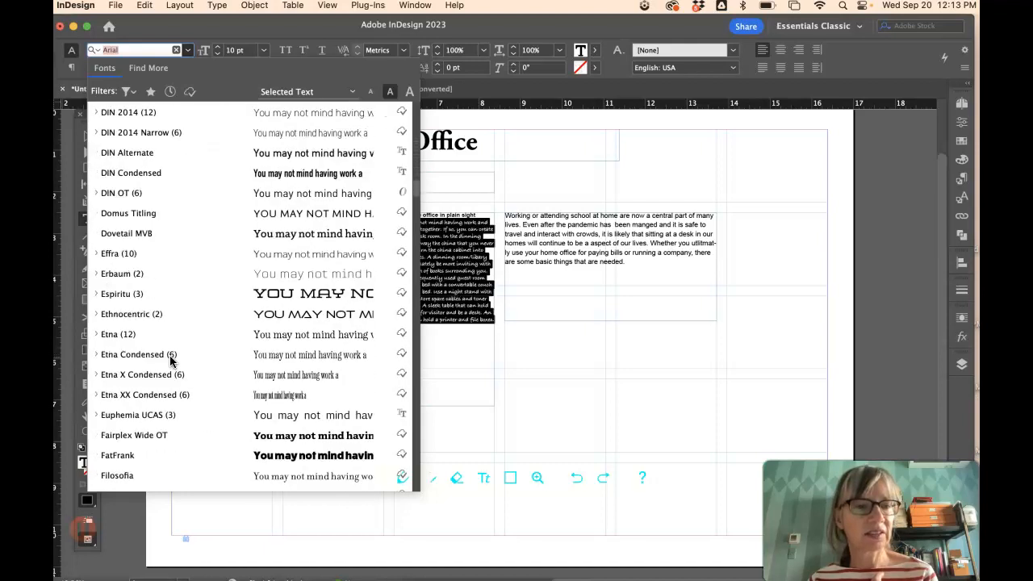
scroll(169, 359, "up", 15)
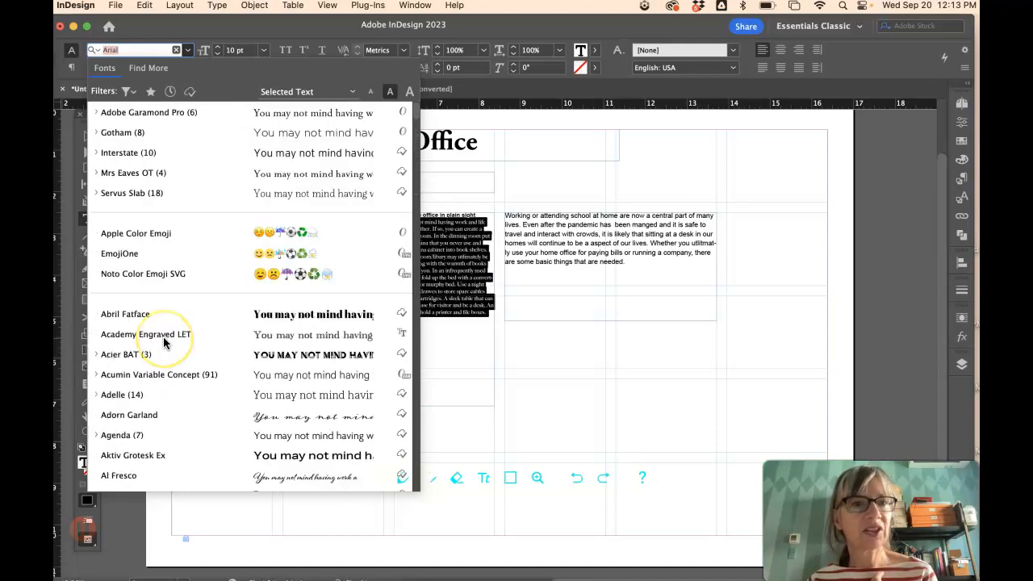
left_click(161, 113)
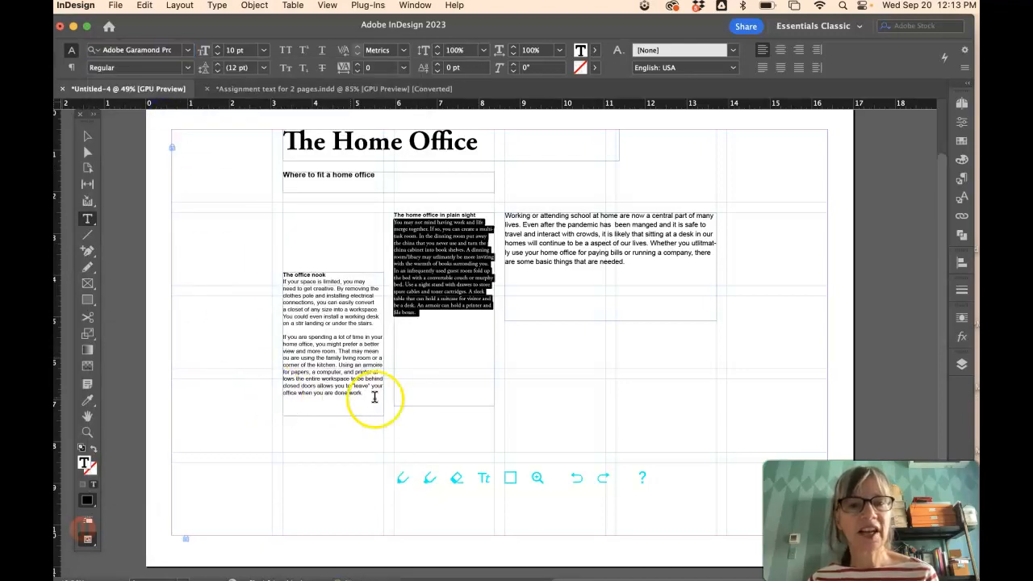
- Set the office nook body text in Adobe Garamond Pro as well
left_click_drag(365, 395, 261, 280)
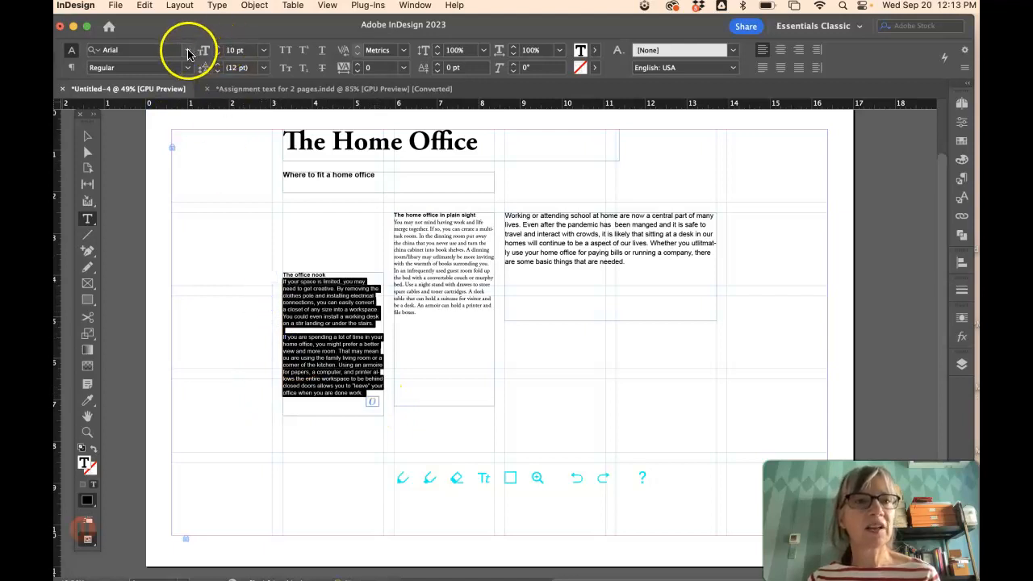
left_click(188, 50)
left_click_drag(417, 122, 414, 91)
left_click(162, 112)
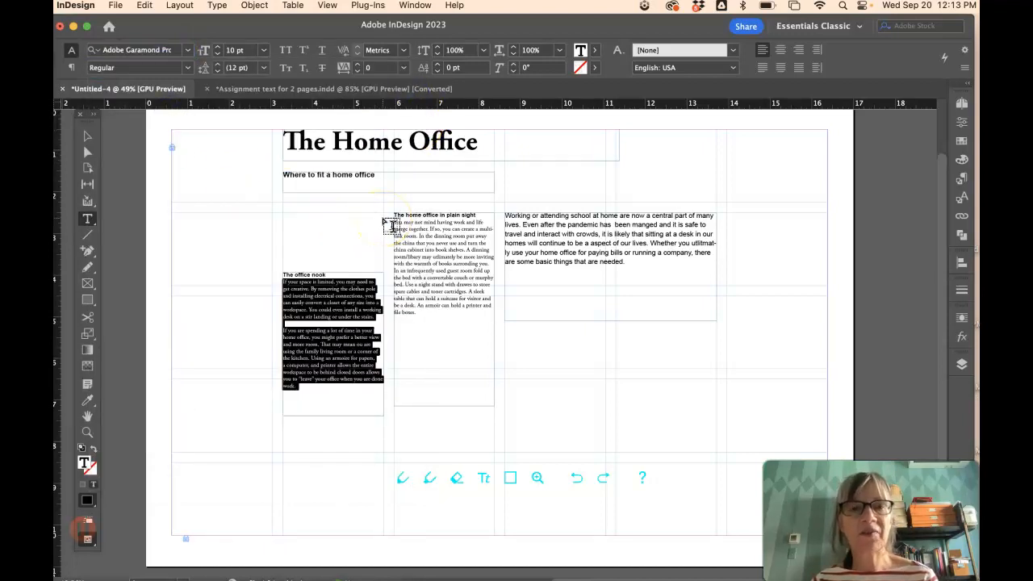
- Check the formatting of the title, subheading and column heading, and select the intro paragraph
left_click_drag(477, 141, 438, 141)
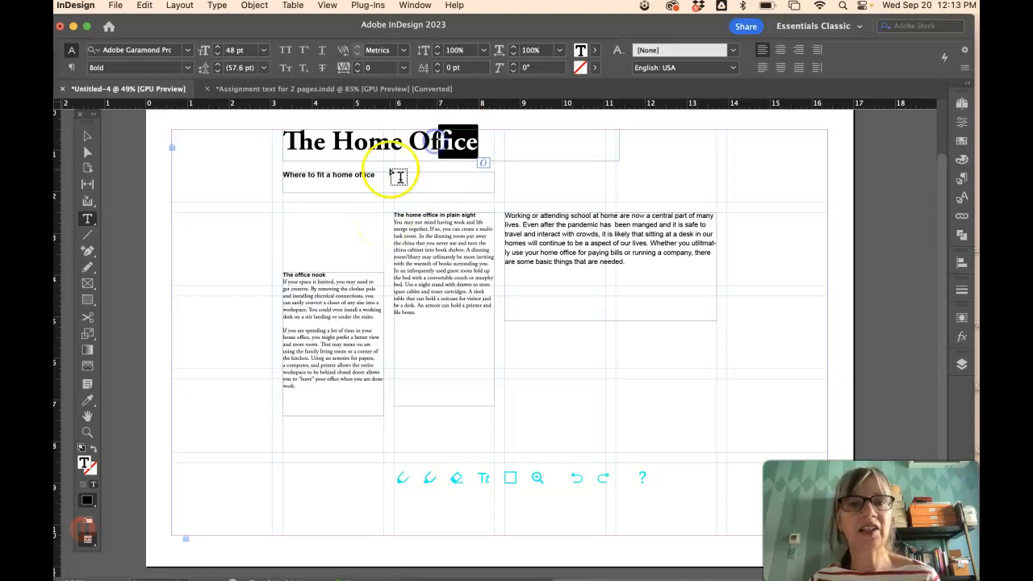
left_click_drag(375, 175, 289, 174)
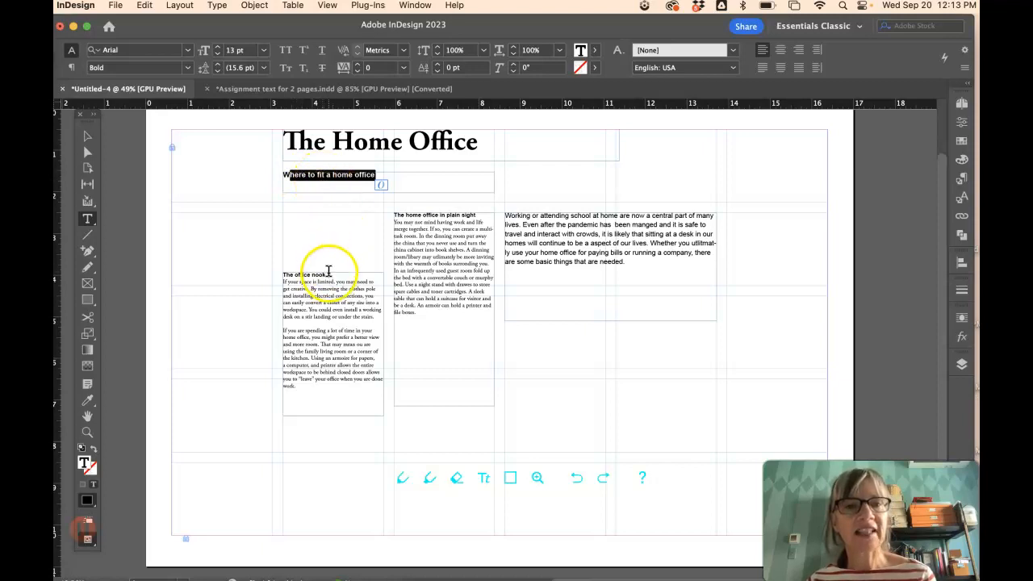
left_click_drag(327, 275, 308, 273)
left_click_drag(625, 262, 499, 218)
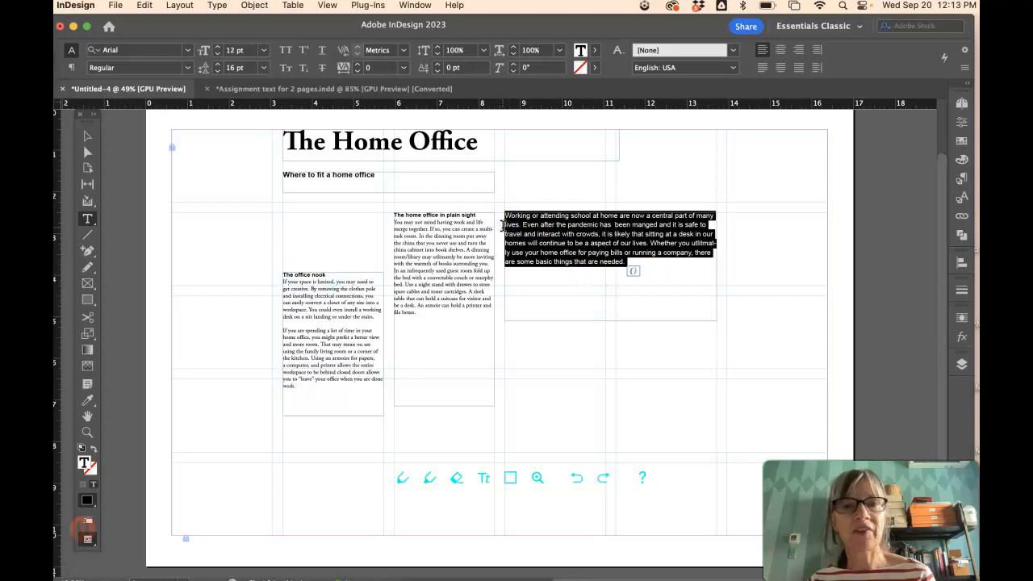
- Bold the intro paragraph, place it under the subheading, and move the body columns to the far left and right
left_click(187, 68)
left_click(155, 111)
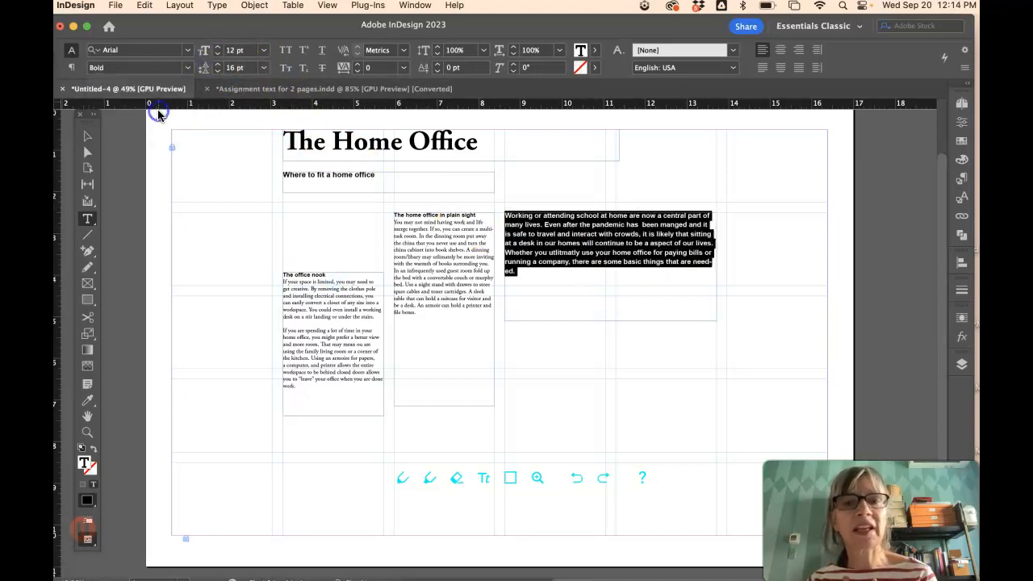
left_click(87, 136)
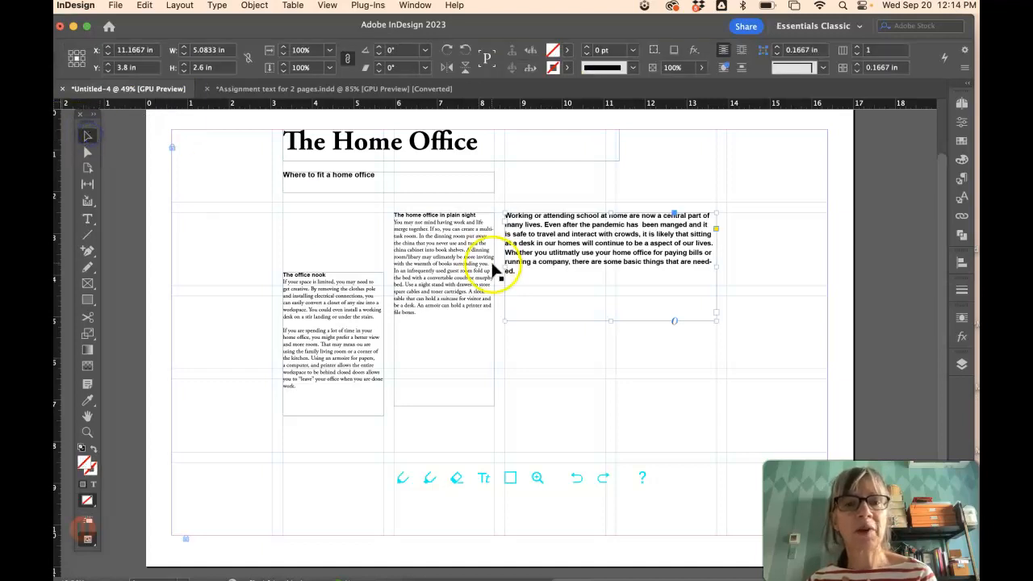
left_click_drag(461, 273, 462, 329)
left_click_drag(638, 239, 415, 235)
left_click_drag(361, 351, 238, 379)
left_click_drag(452, 352, 671, 374)
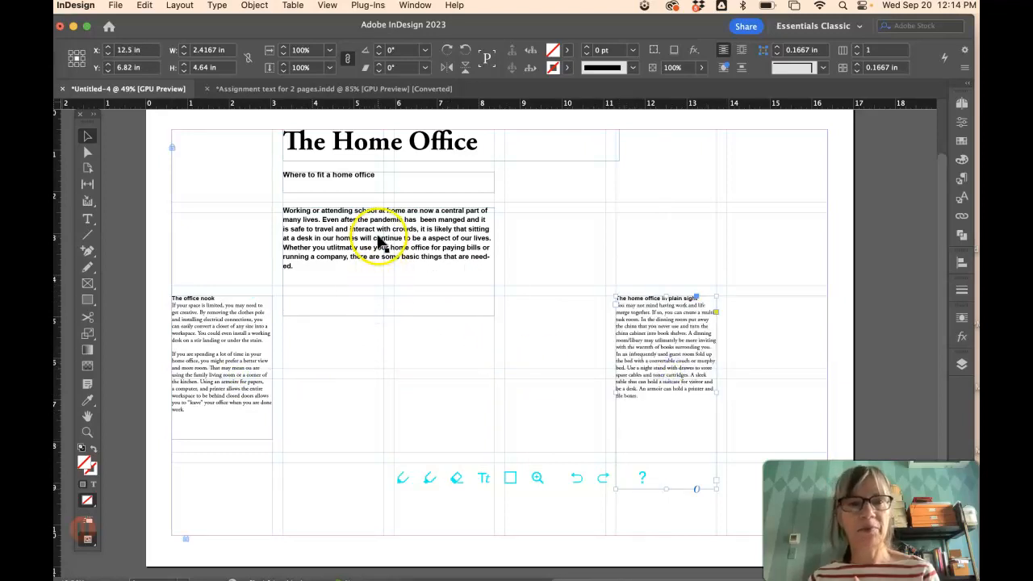
left_click_drag(374, 259, 373, 263)
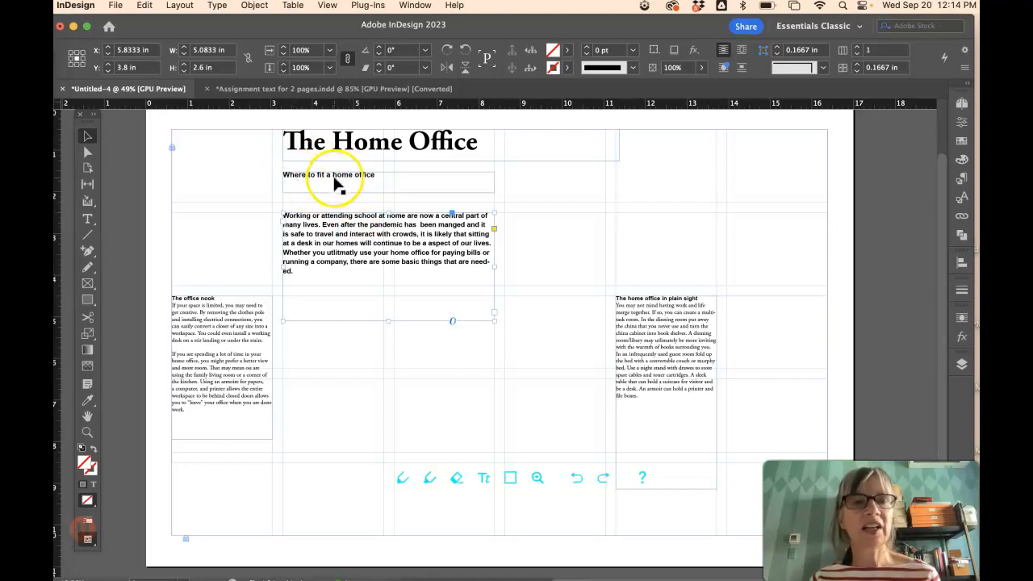
- Set the subheading 'Where to fit a home office' to 18 pt
left_click(87, 219)
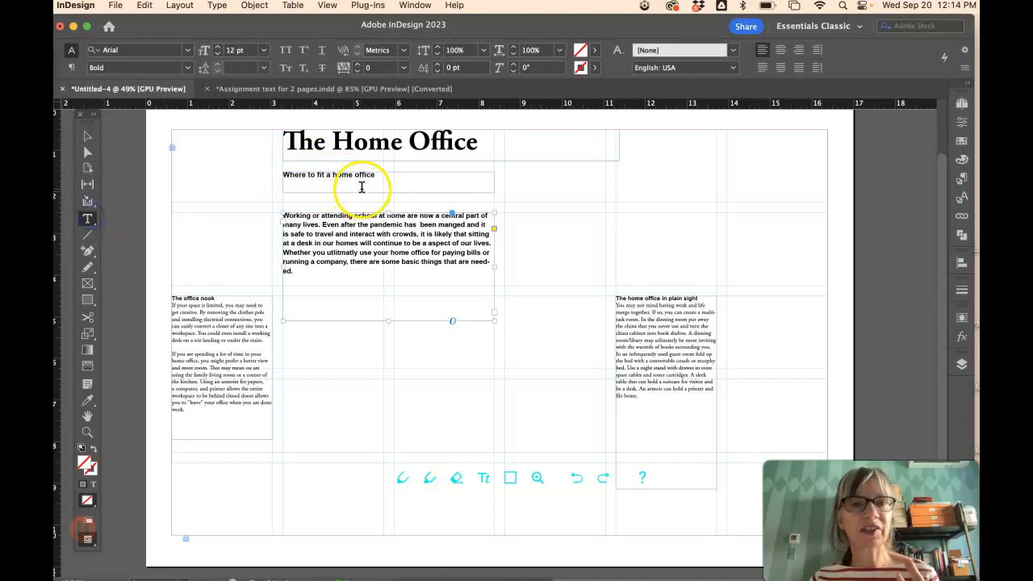
left_click_drag(381, 176, 283, 175)
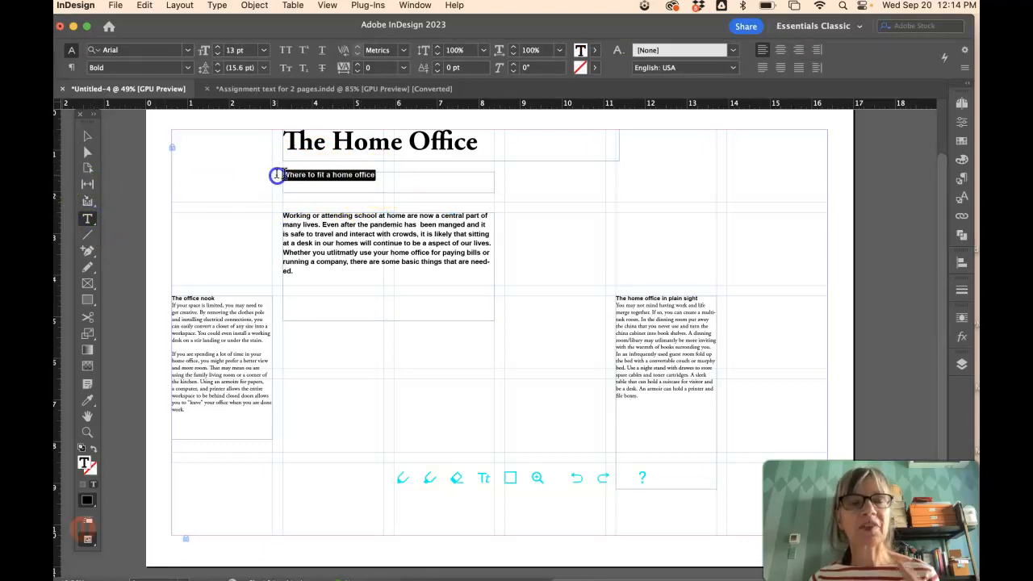
left_click(260, 54)
left_click(253, 185)
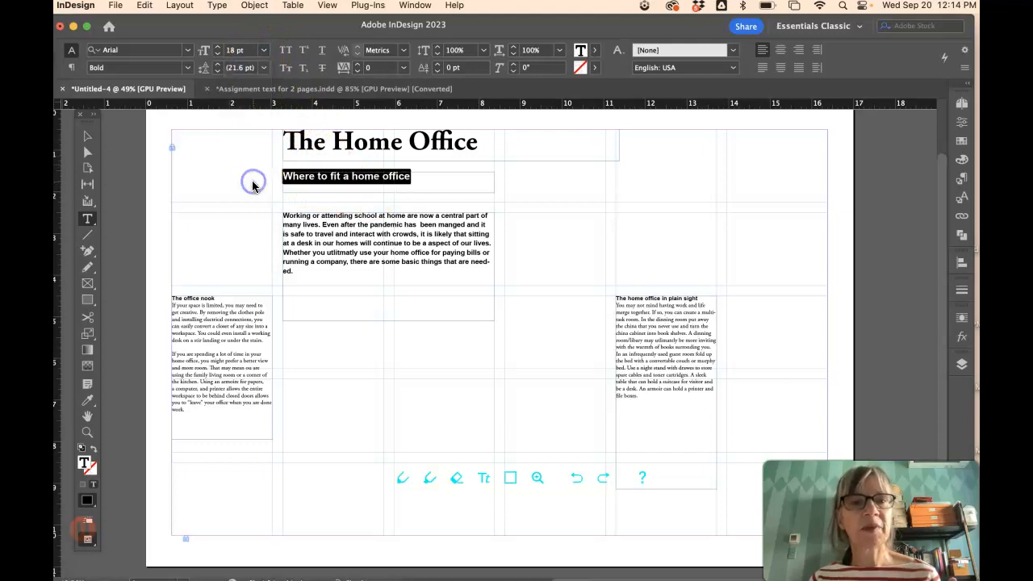
- Set the intro paragraph to 14 pt
left_click_drag(348, 234, 315, 234)
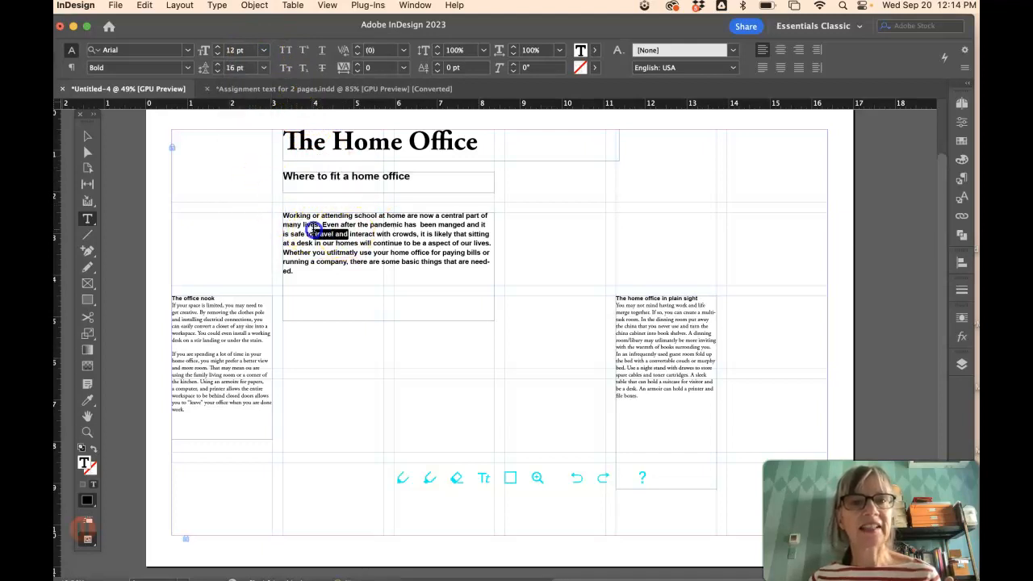
left_click_drag(314, 273, 284, 215)
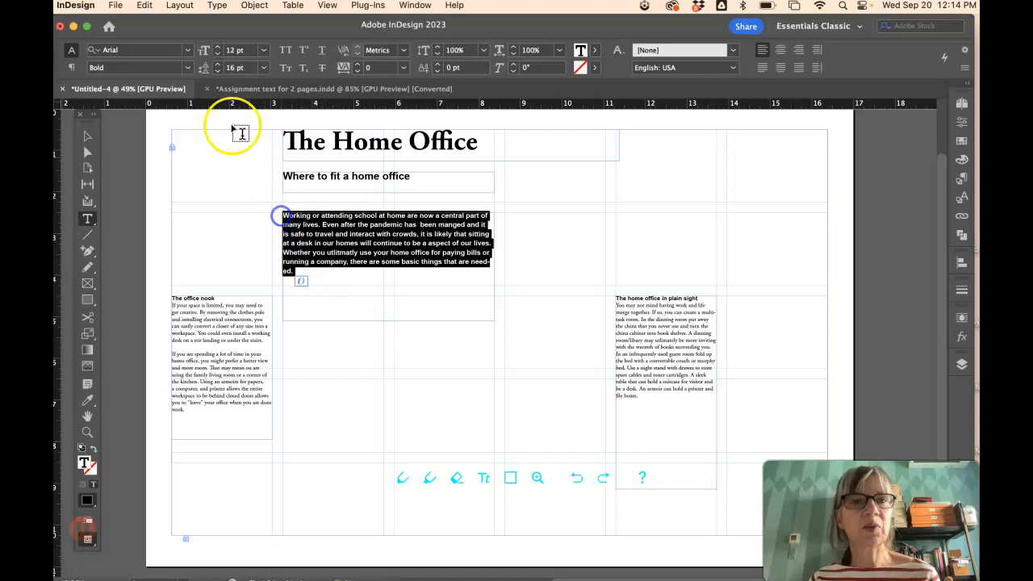
left_click(263, 51)
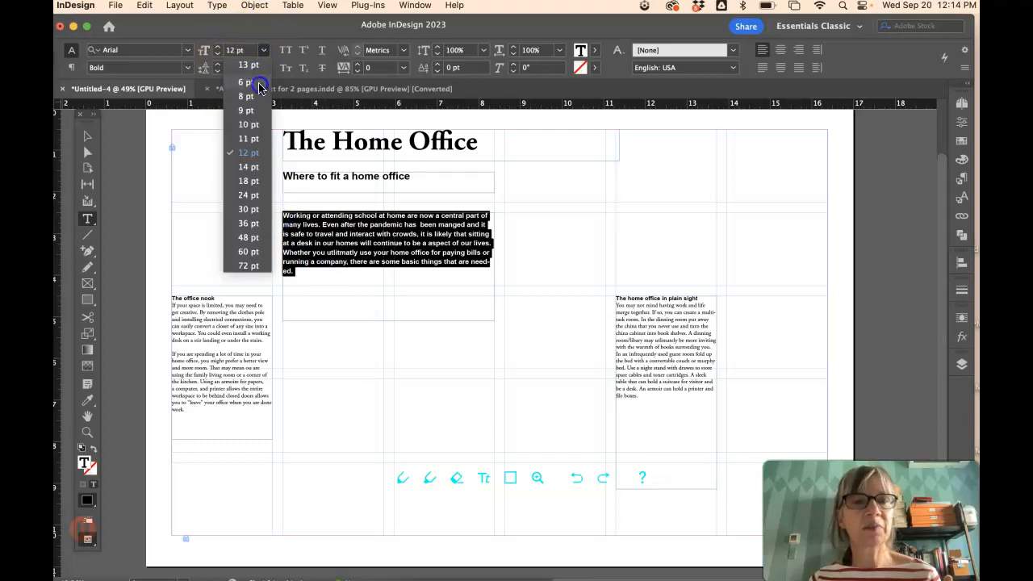
left_click(248, 167)
- Move the subheading frame down above the intro and narrow the plain-sight frame to one column, 2.4167 in
left_click(86, 137)
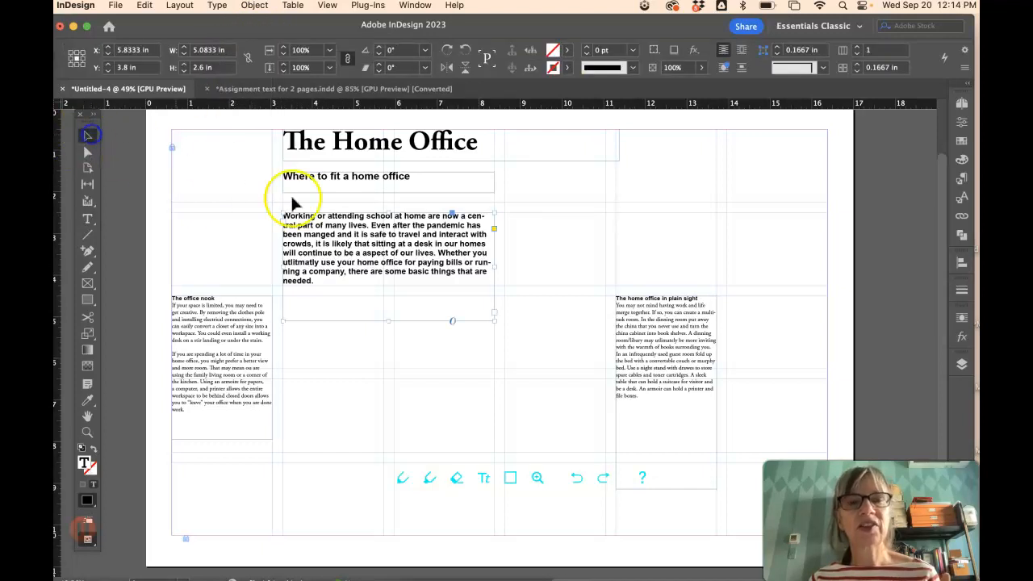
left_click(376, 184)
left_click_drag(375, 184, 375, 204)
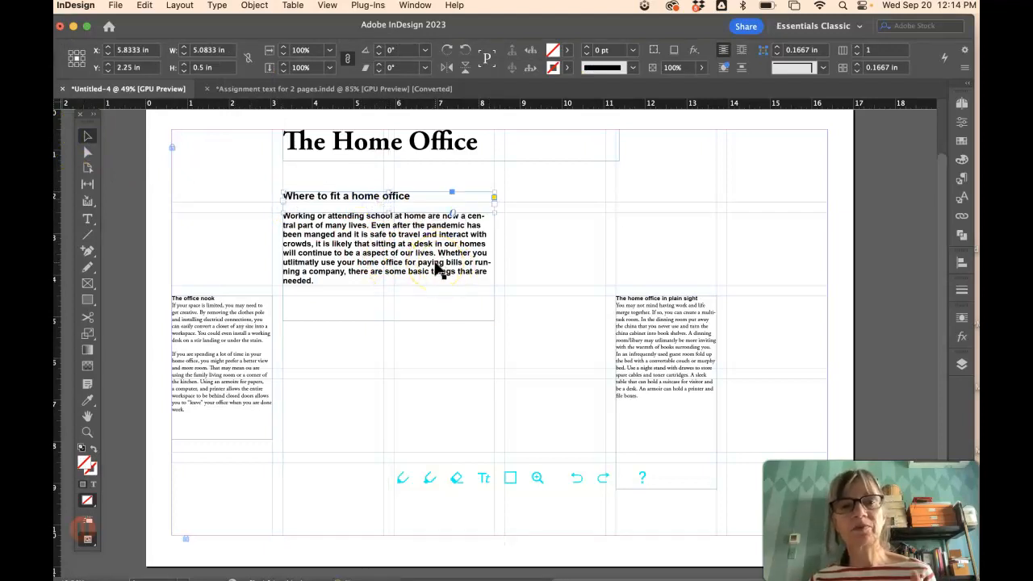
left_click(529, 230)
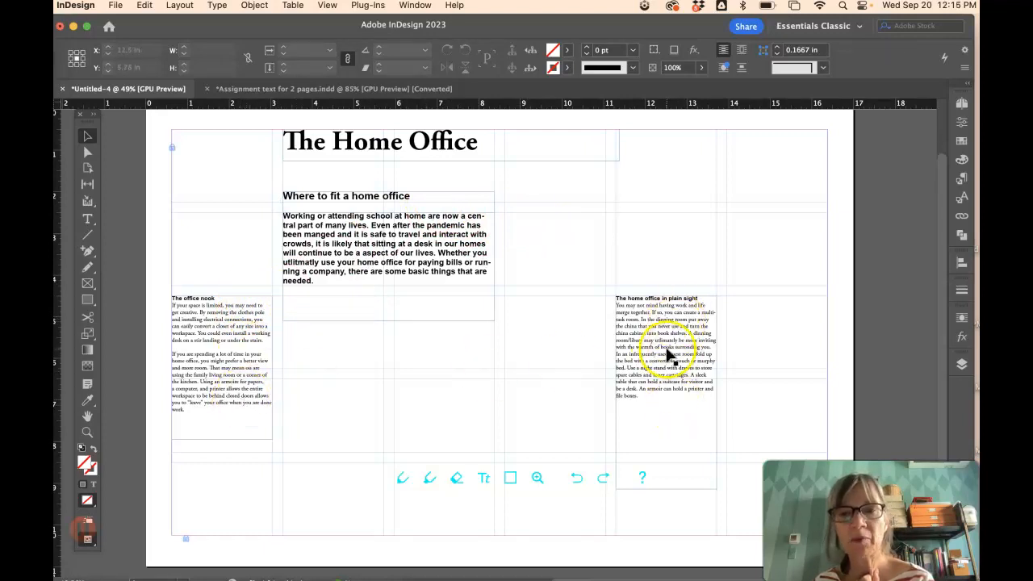
left_click(710, 376)
mouse_move(716, 389)
left_mouse_down()
mouse_move(766, 385)
mouse_move(769, 397)
mouse_move(717, 395)
left_mouse_up()
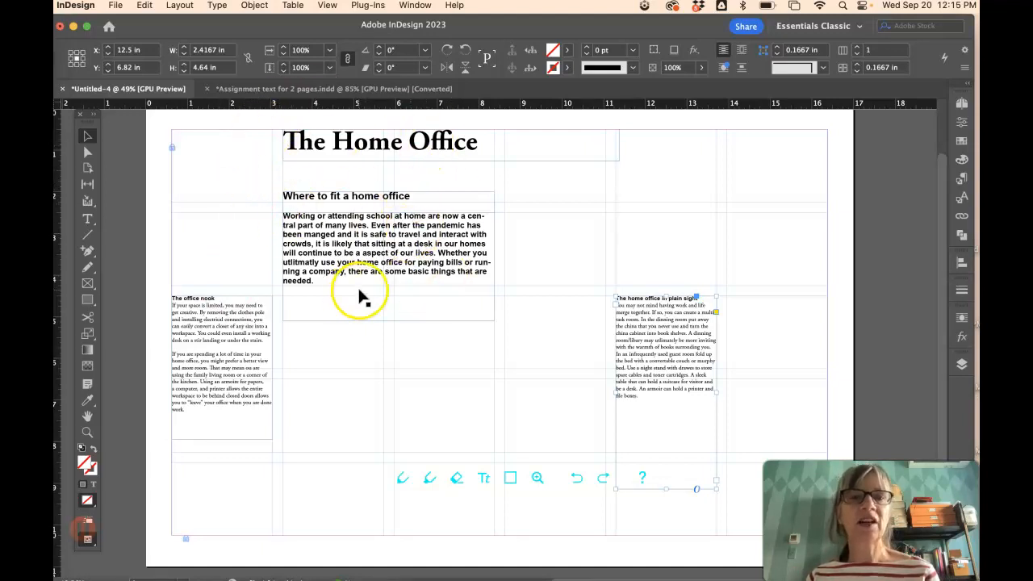
left_click(352, 255)
left_click_drag(352, 255, 572, 229)
left_click_drag(410, 145, 312, 199)
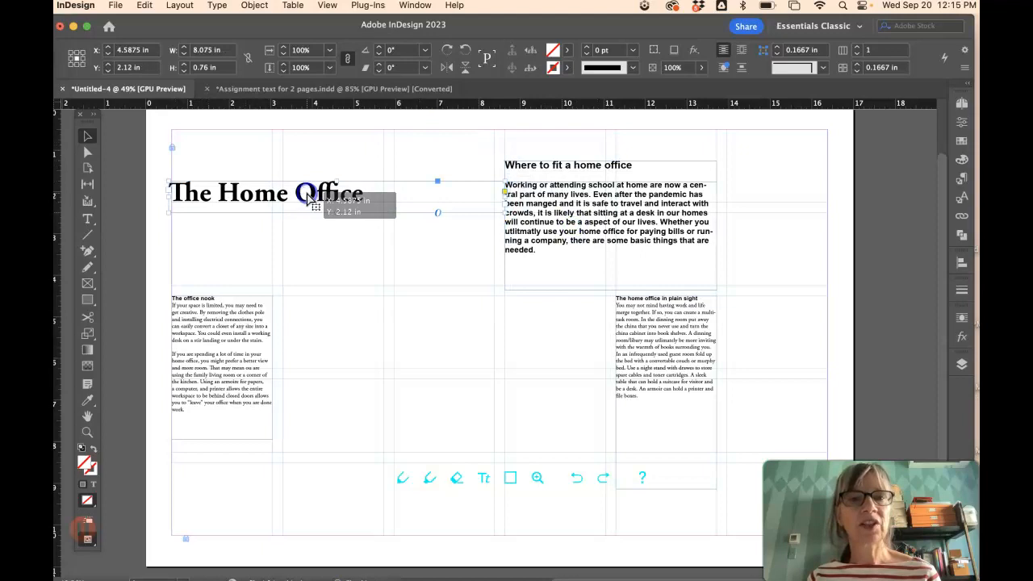
left_click(742, 260)
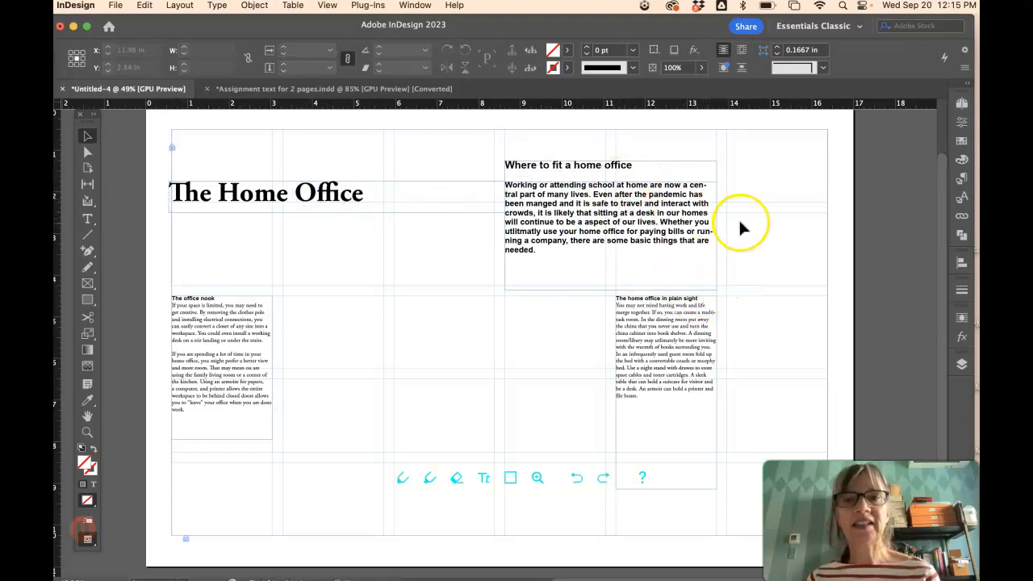
left_click_drag(635, 153, 636, 122)
left_click_drag(648, 170, 646, 229)
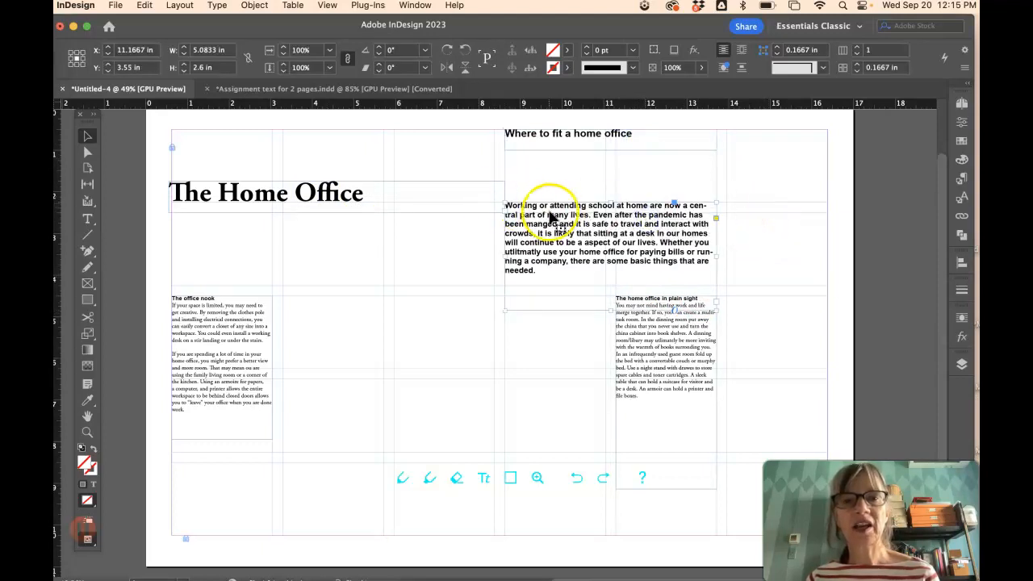
left_click_drag(552, 218, 552, 226)
left_click_drag(575, 139, 565, 201)
left_click(656, 200)
key("Down")
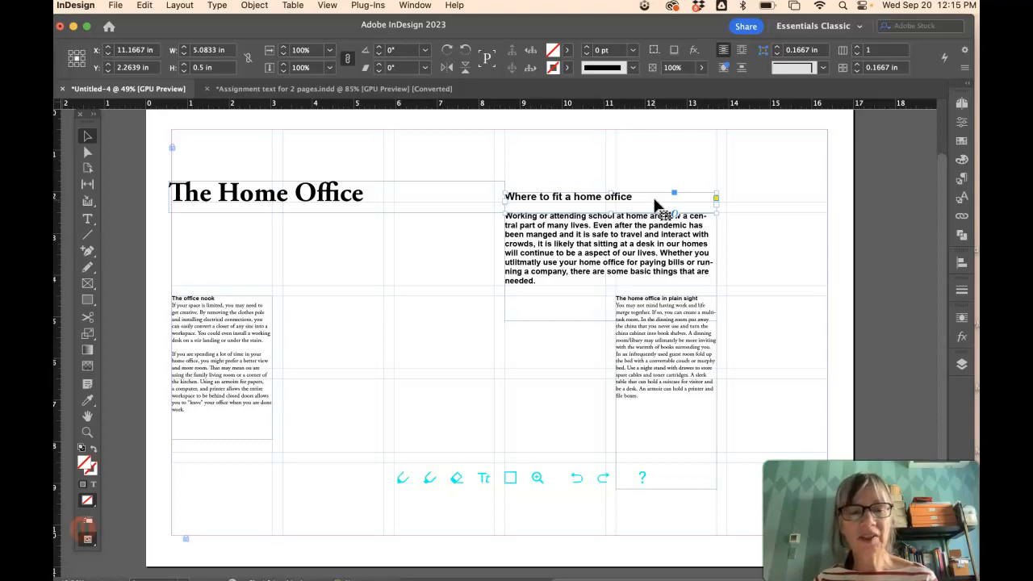
key("w")
left_click(779, 226)
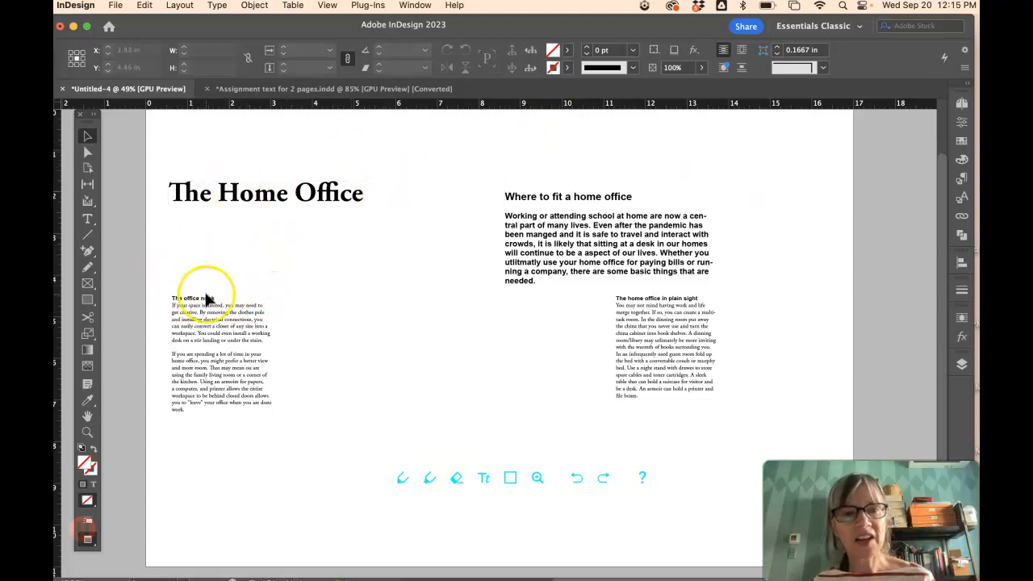
- Move the office nook frame to X 4.5 in in the second column, toggling between Preview and Normal
left_click_drag(208, 313, 318, 314)
key("w")
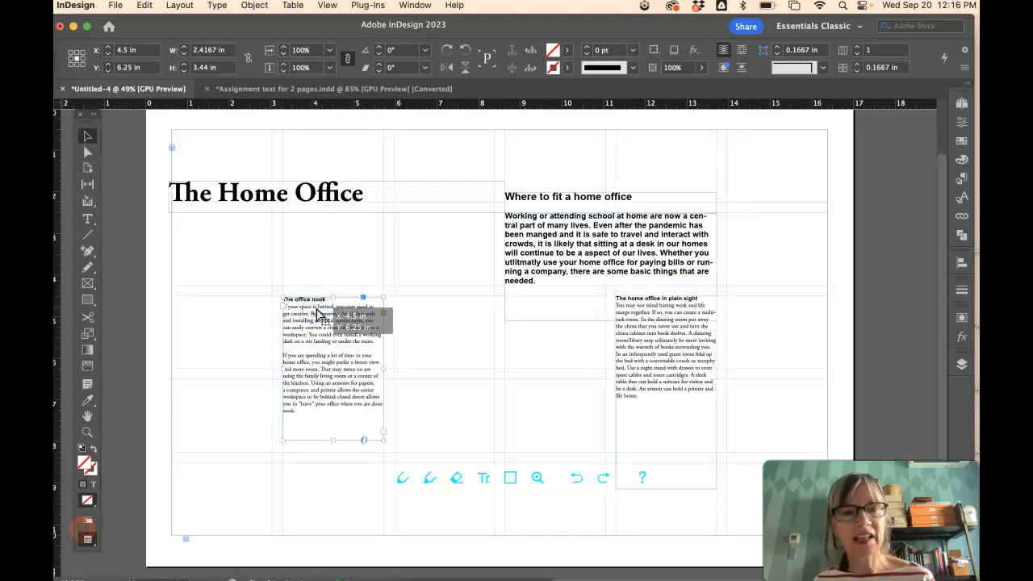
key("w")
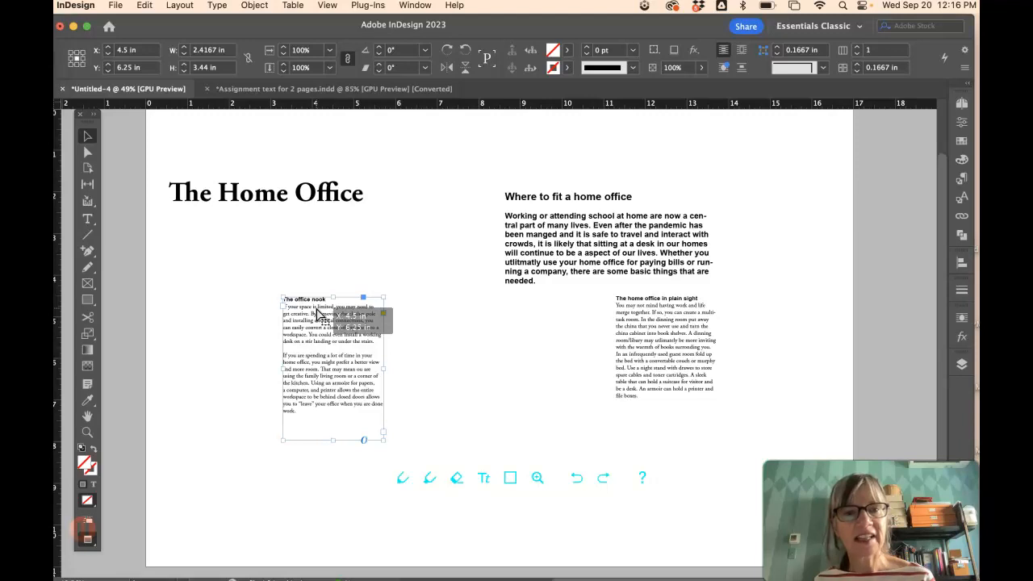
key("w")
key("w")
mouse_move(319, 313)
left_mouse_down()
mouse_move(206, 308)
mouse_move(455, 319)
mouse_move(318, 311)
left_mouse_up()
key("w")
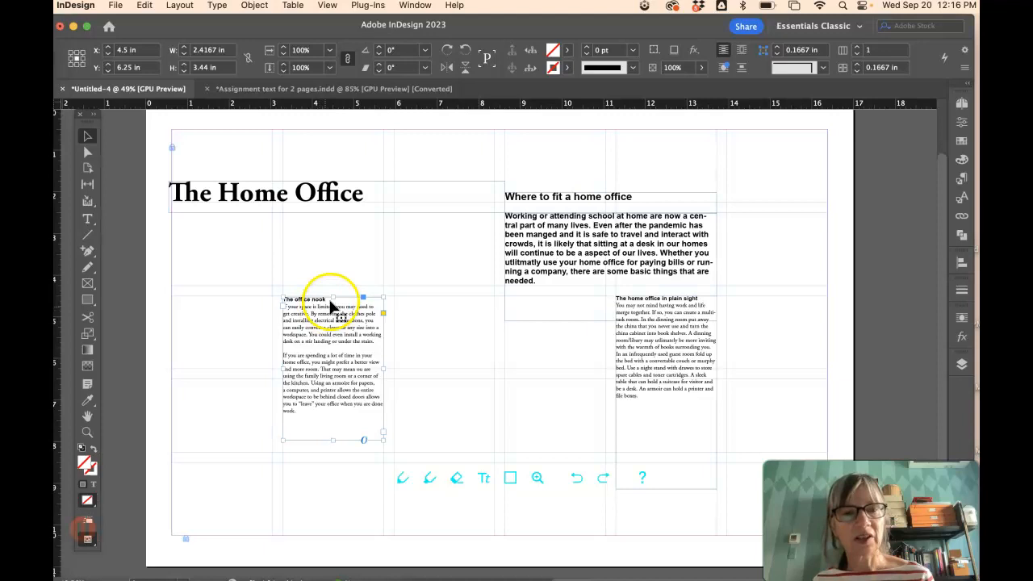
left_click(336, 274)
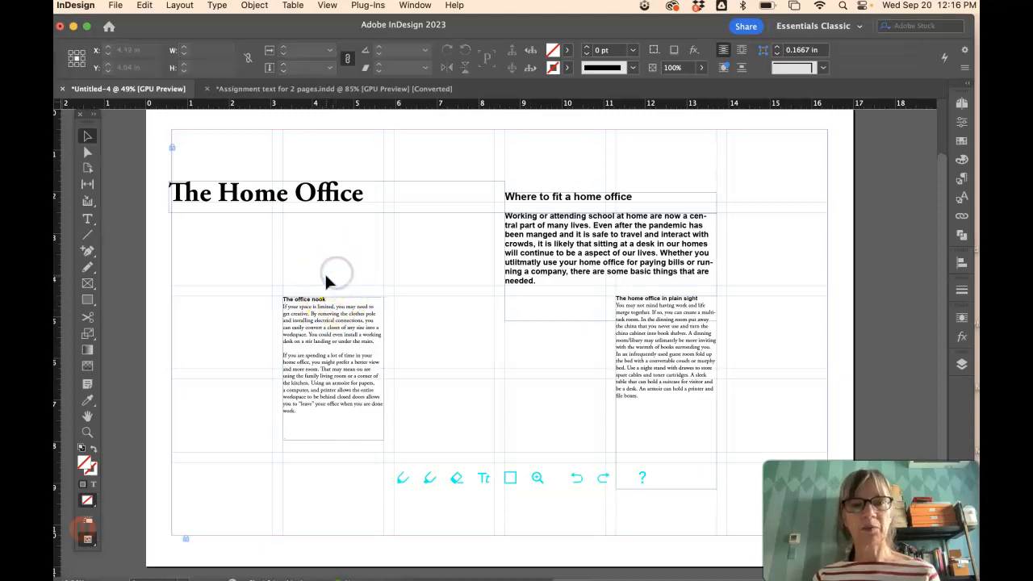
key("w")
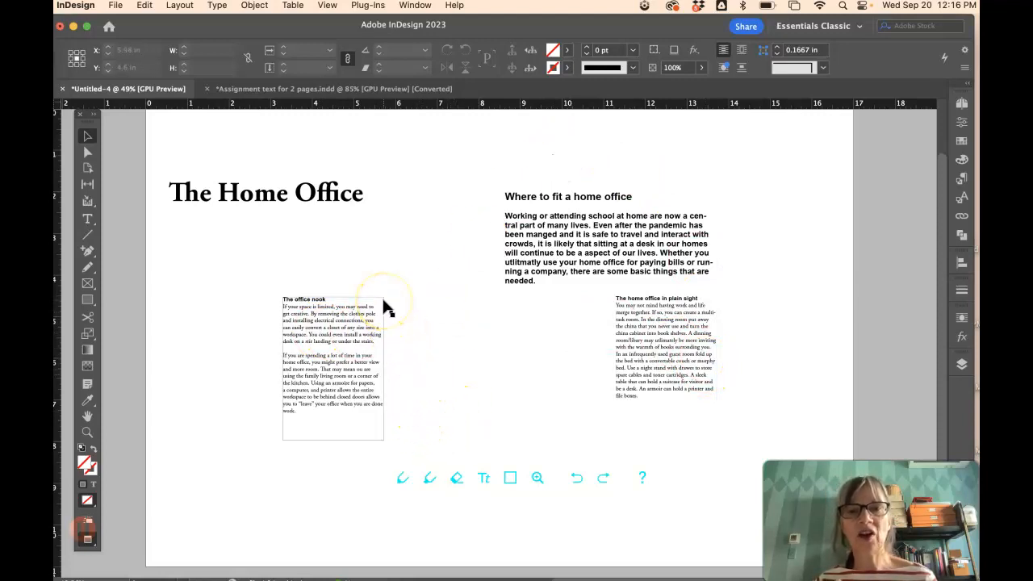
- Try moving the office nook, plain-sight and intro frames, undo, and return to Normal mode with guides showing
left_click_drag(355, 311, 249, 319)
left_click_drag(646, 362, 765, 361)
left_click_drag(593, 284, 721, 233)
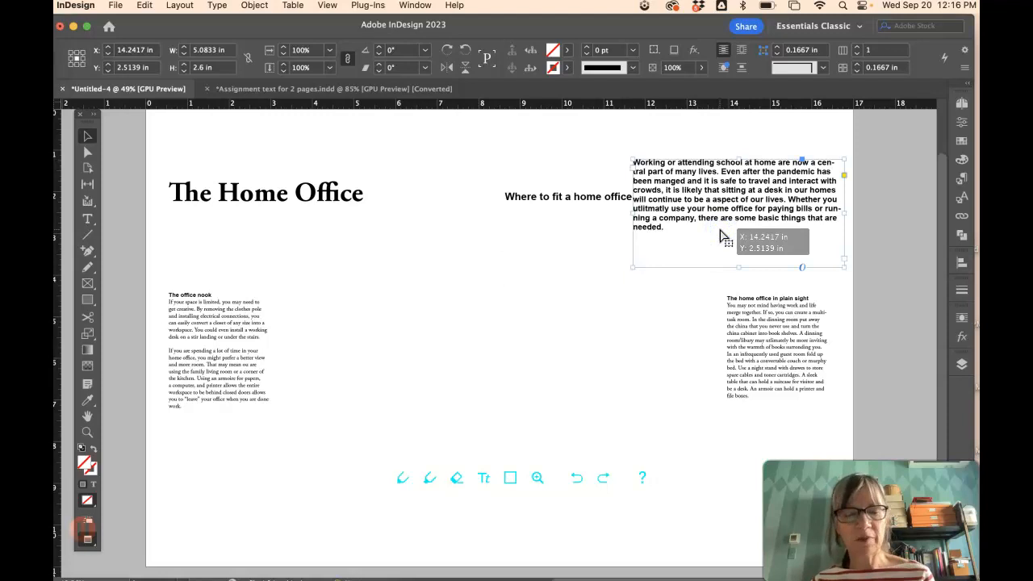
key("super+z")
key("super+z")
key("super+z")
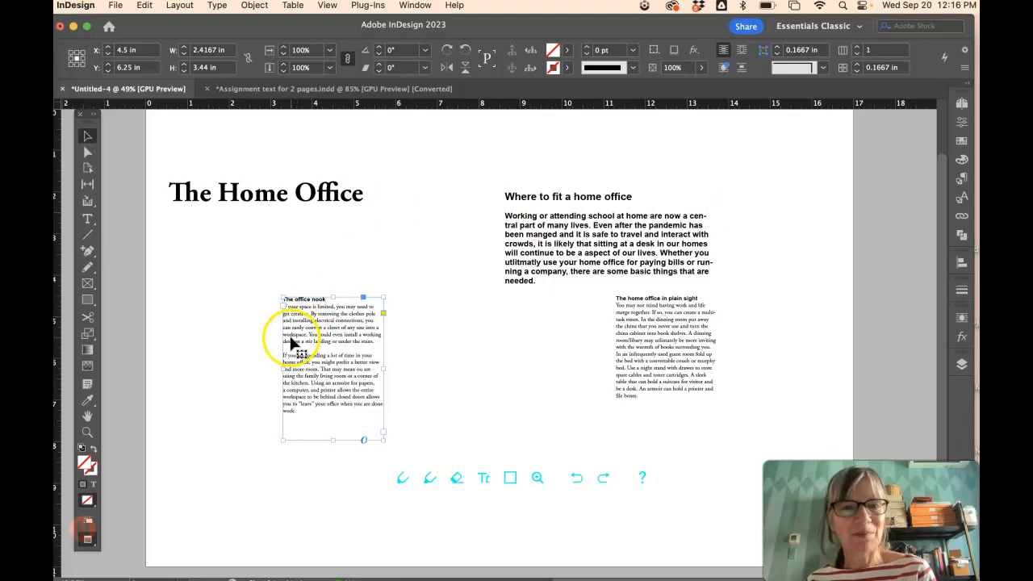
key("w")
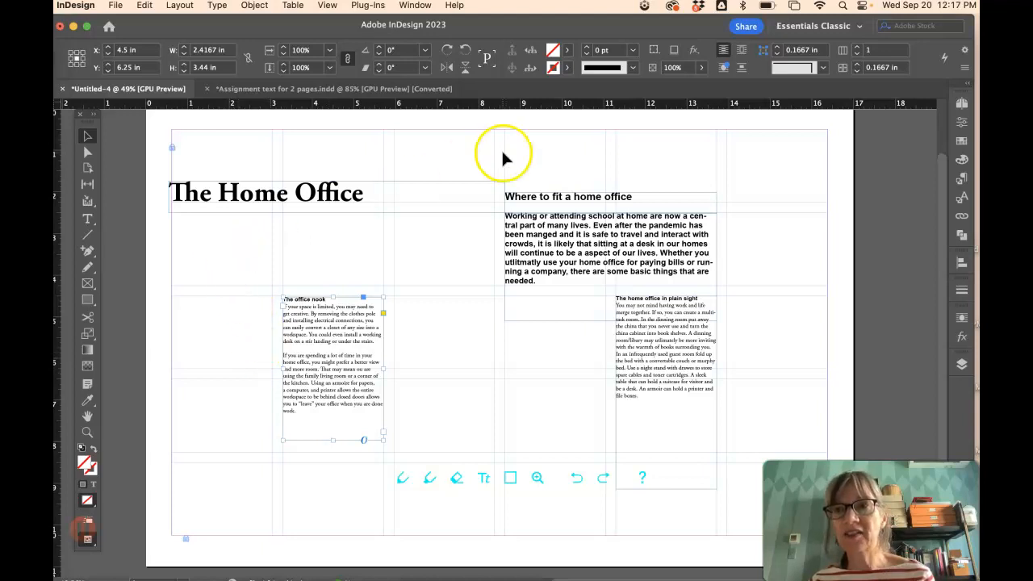
- Duplicate the spread in the Pages panel to add page 2
left_click(961, 106)
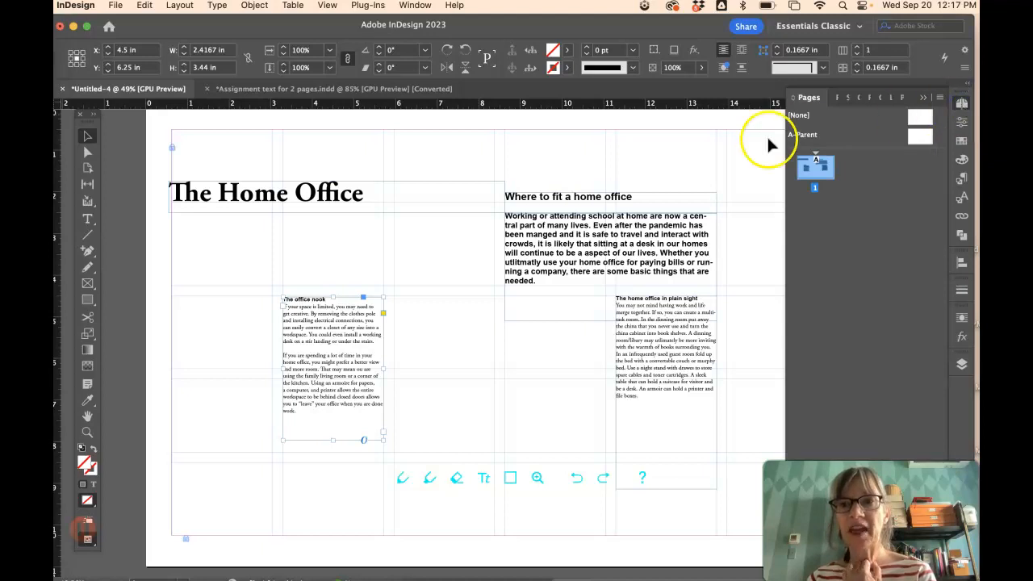
left_click(940, 97)
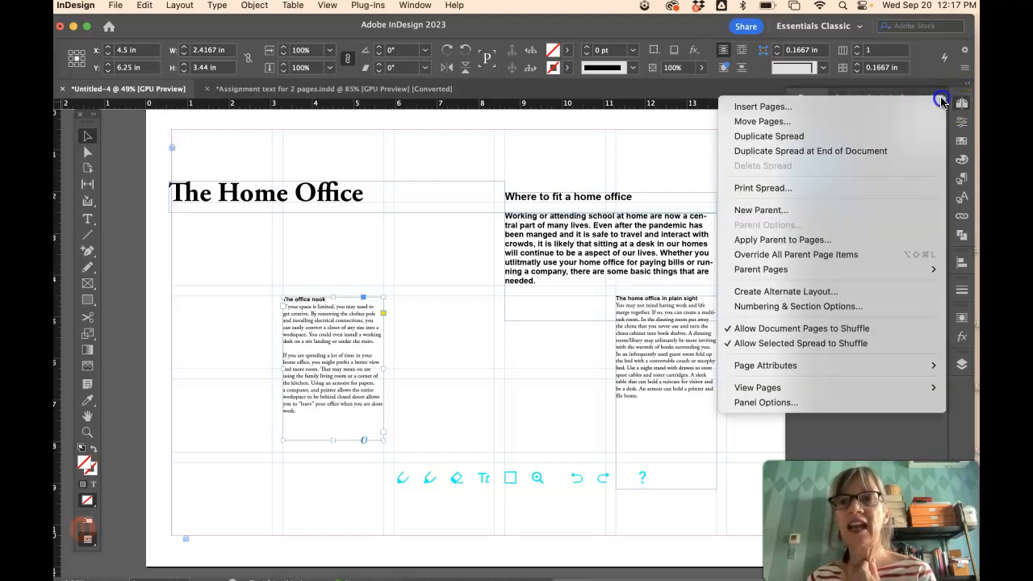
left_click(836, 139)
- Delete all the text frames from the new page 2
left_click(820, 166)
left_click(817, 210)
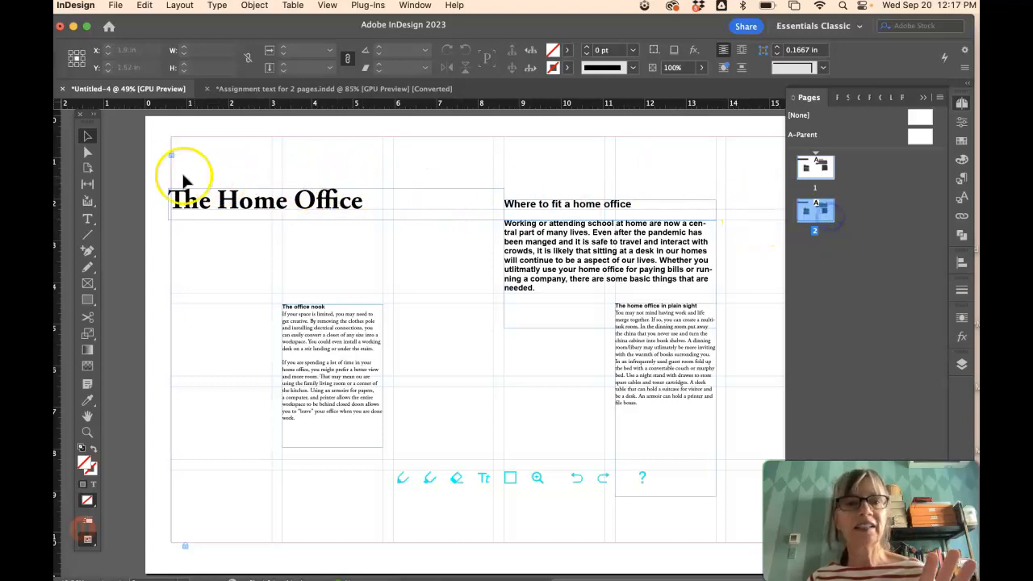
left_click_drag(151, 171, 696, 417)
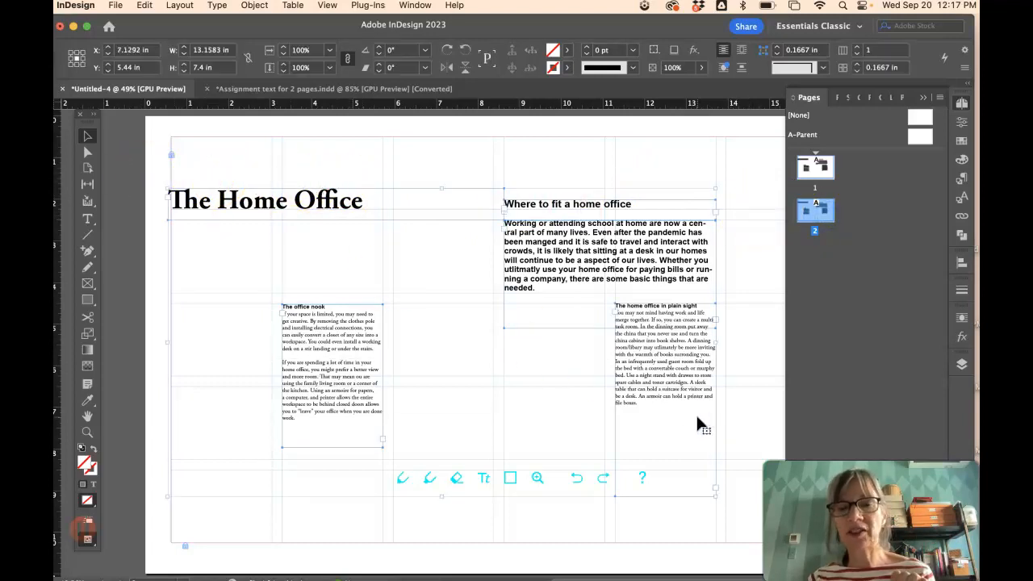
key("Delete")
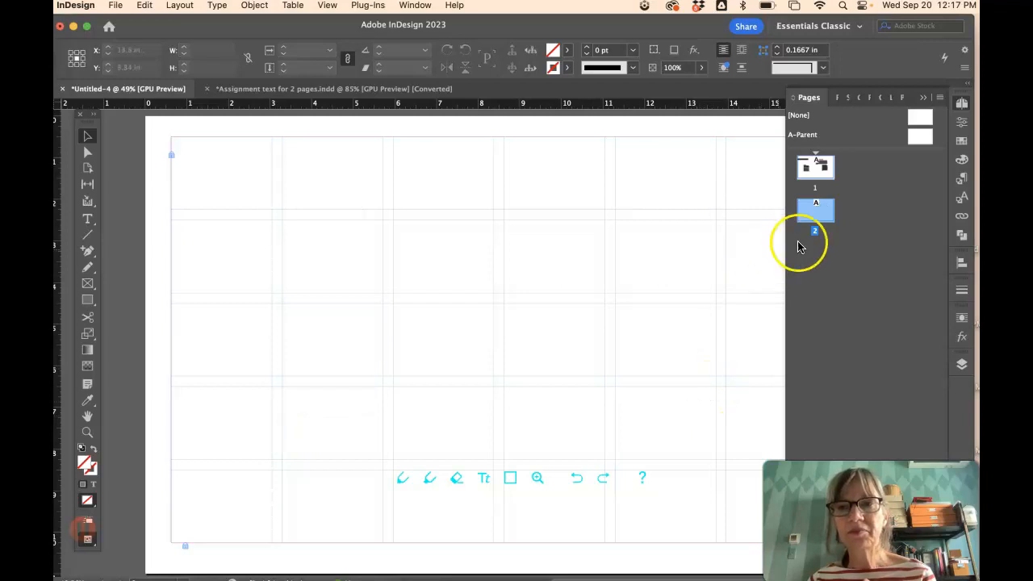
- Insert a new page with Layout > Pages > Insert Pages, giving the document three pages
left_click(815, 166)
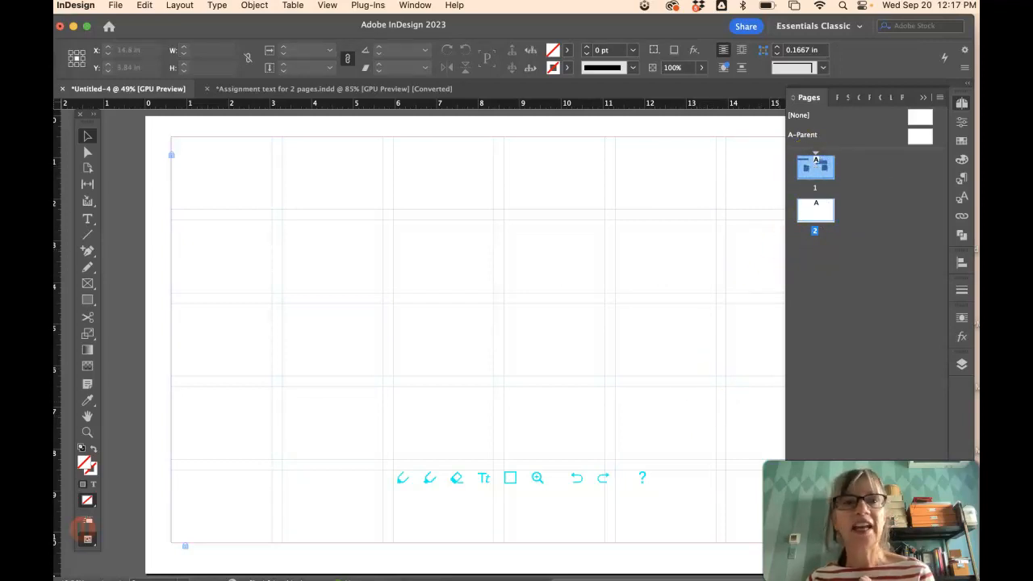
left_click(180, 6)
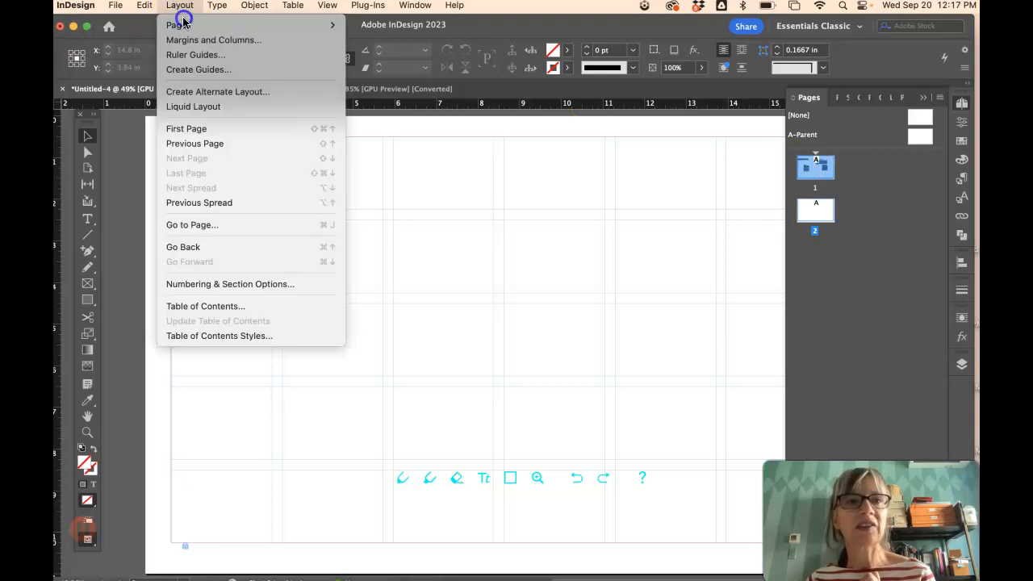
left_click(183, 27)
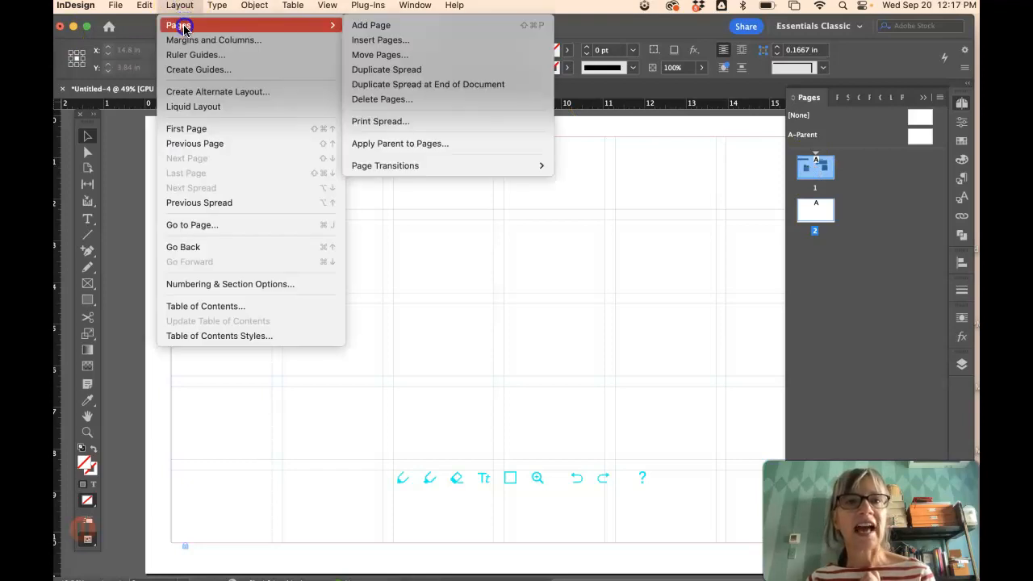
left_click(407, 40)
left_click(634, 291)
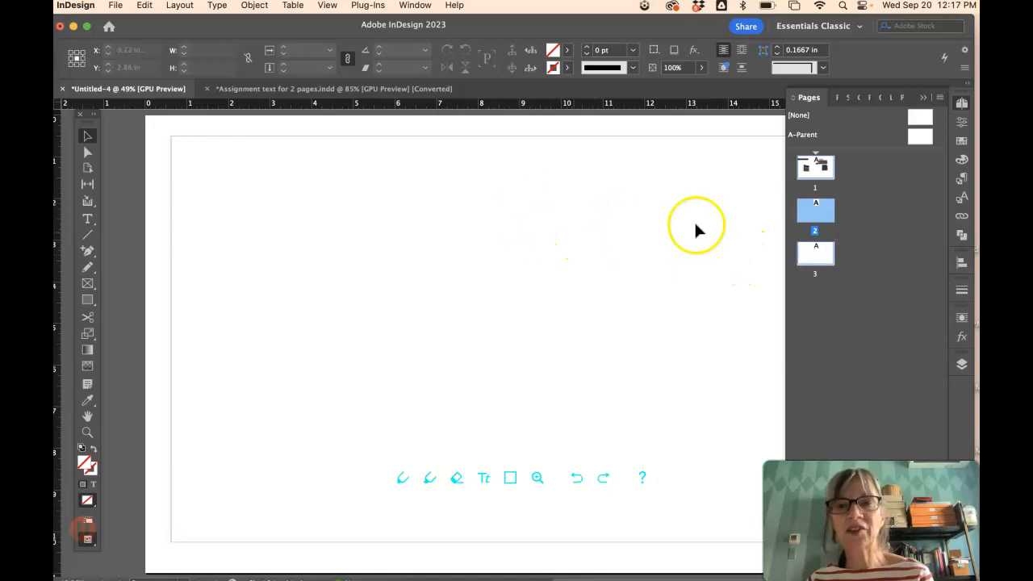
- Check the blank pages 2 and 3, then detach the Pages panel into a floating panel
left_click(824, 215)
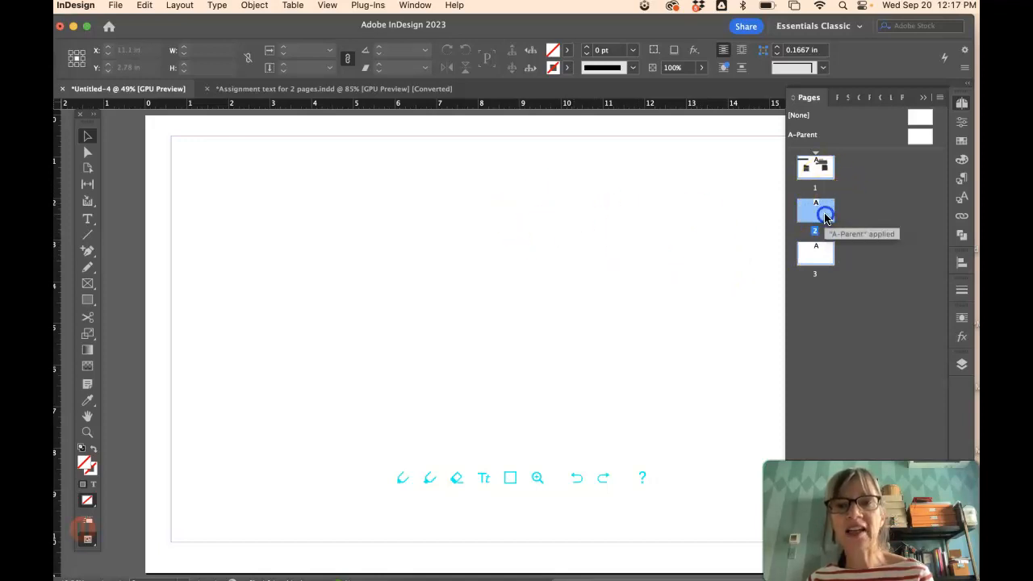
double_click(819, 249)
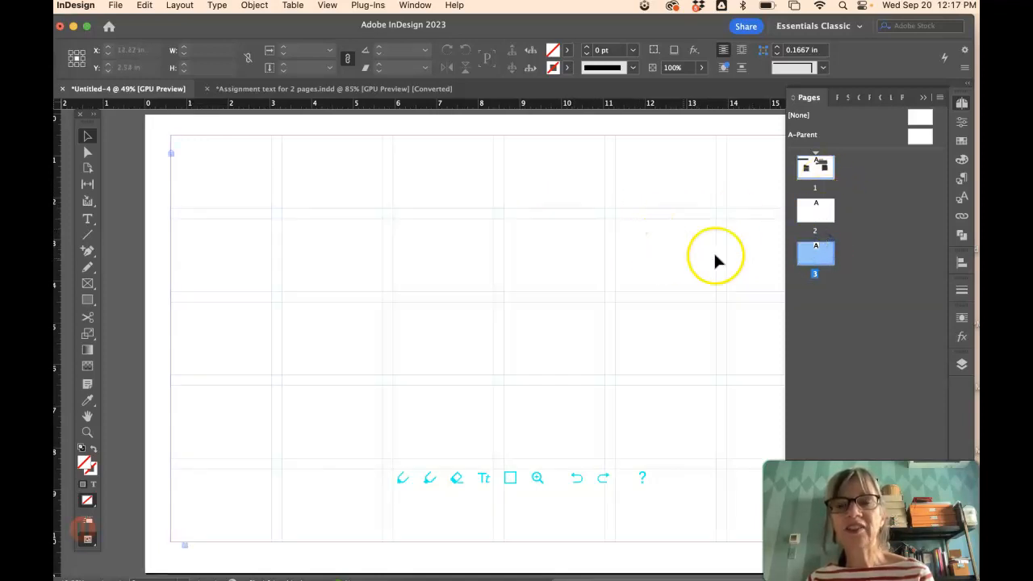
left_click(820, 213)
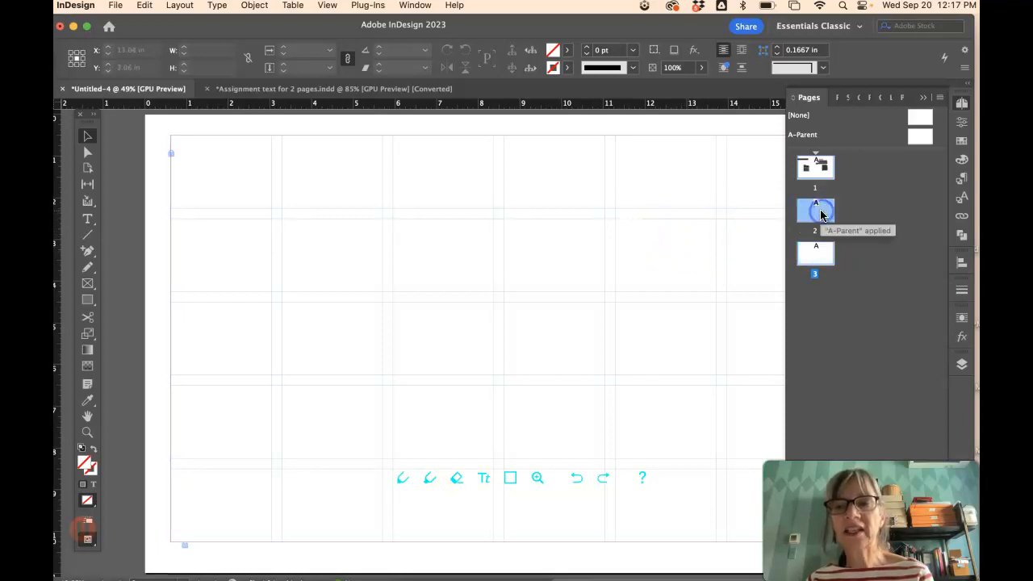
left_click(821, 213)
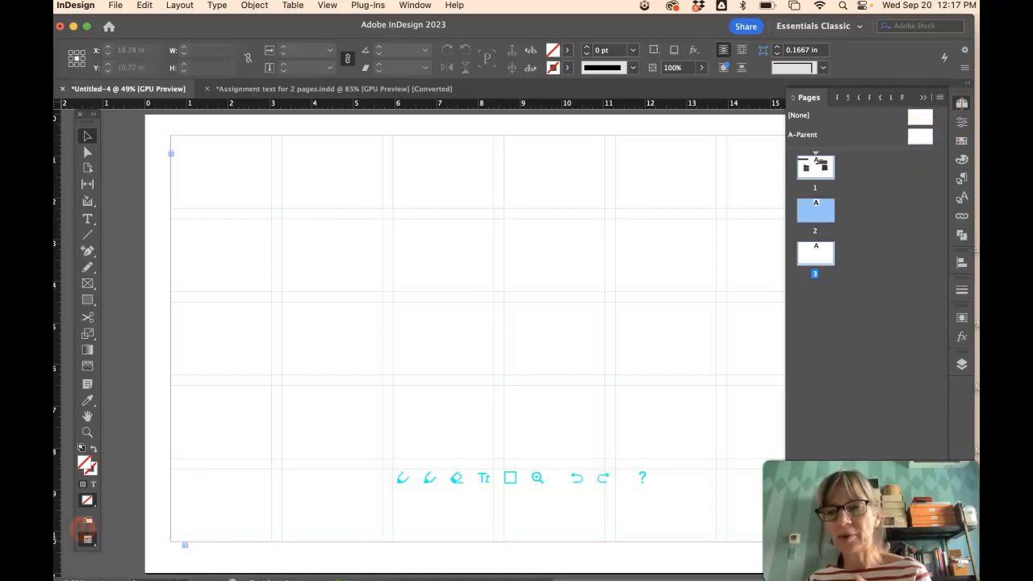
left_click(772, 95)
left_click_drag(773, 96, 485, 93)
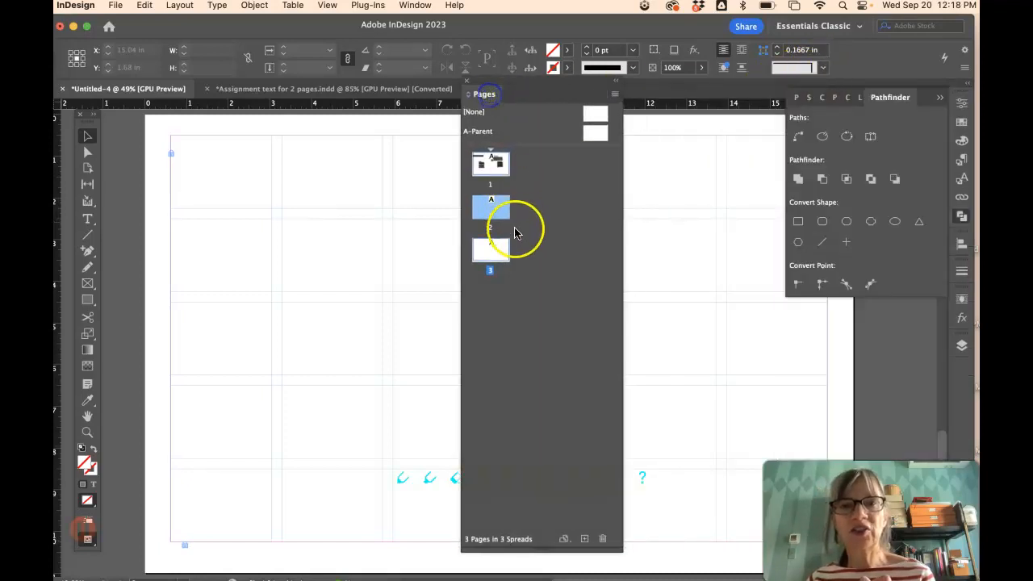
- Delete the blank page 2 and move the floating Pages panel further right
left_click_drag(483, 211, 545, 275)
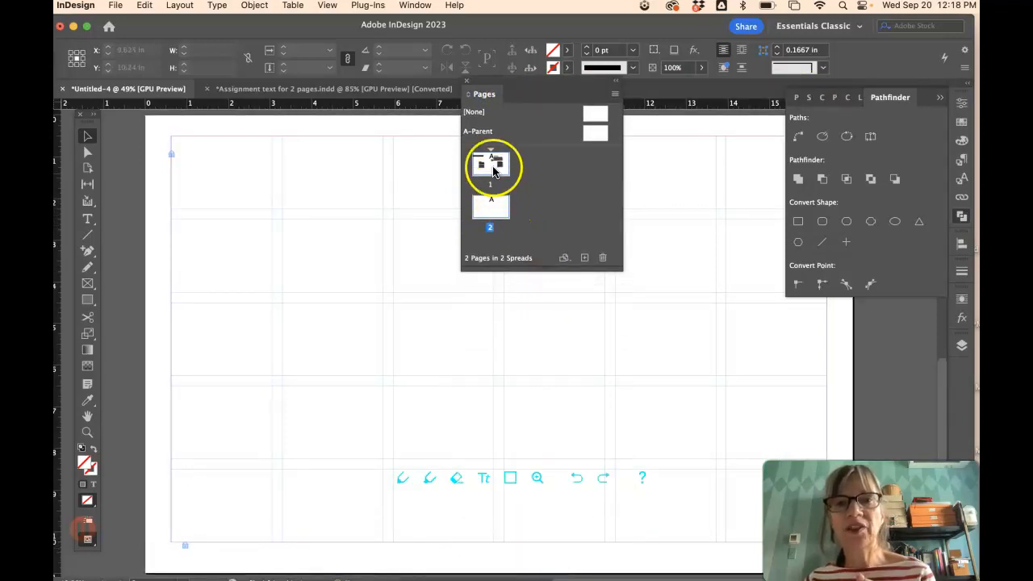
left_click_drag(531, 82, 651, 112)
left_click(612, 198)
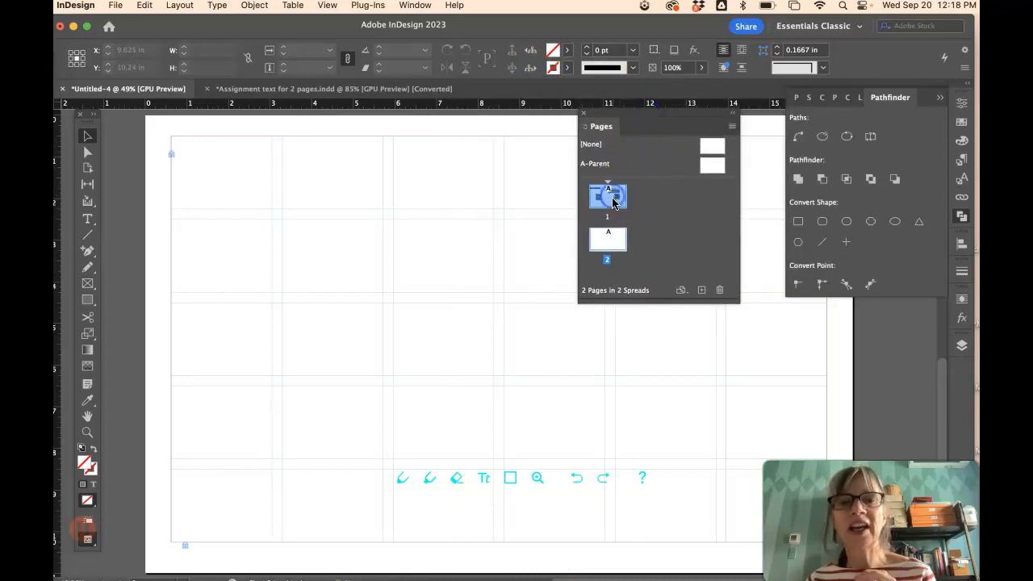
left_click(609, 201)
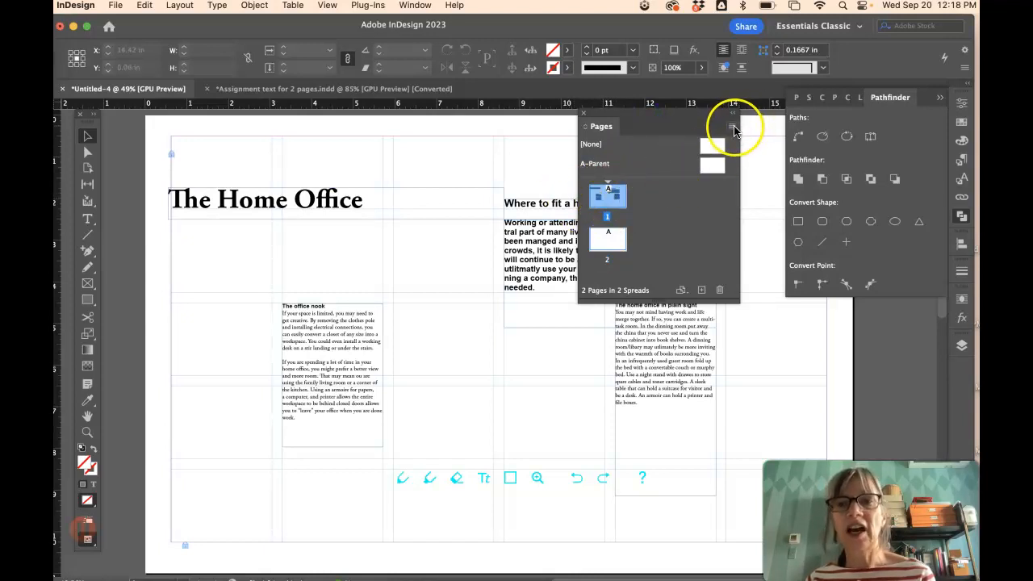
- Duplicate page 1's spread as the new page 2 and apply A-Parent to it
left_click(732, 127)
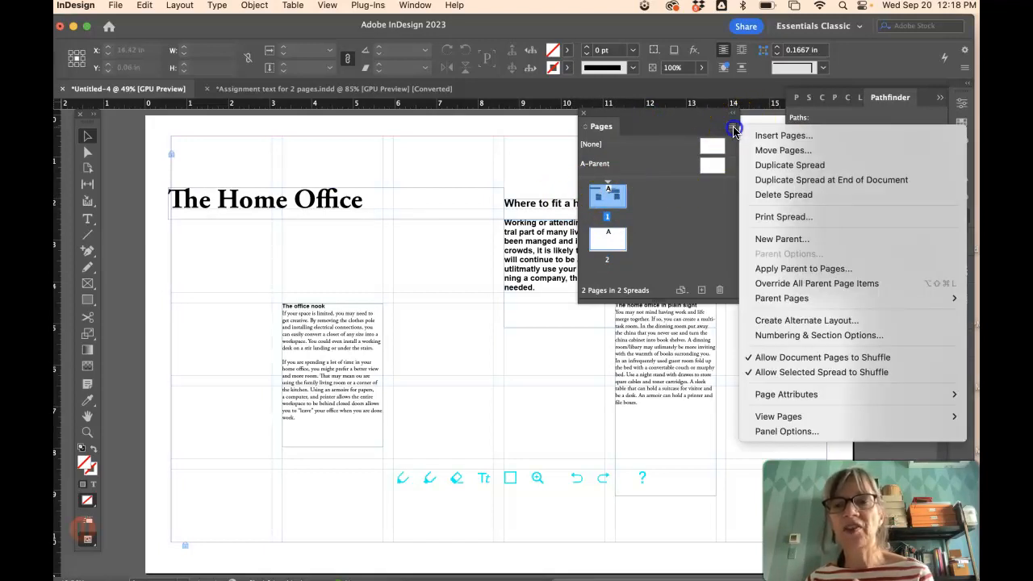
left_click(761, 165)
left_click_drag(720, 166, 614, 239)
- Marquee-select and delete all text frames on page 2, leaving only the grid
left_click(615, 196)
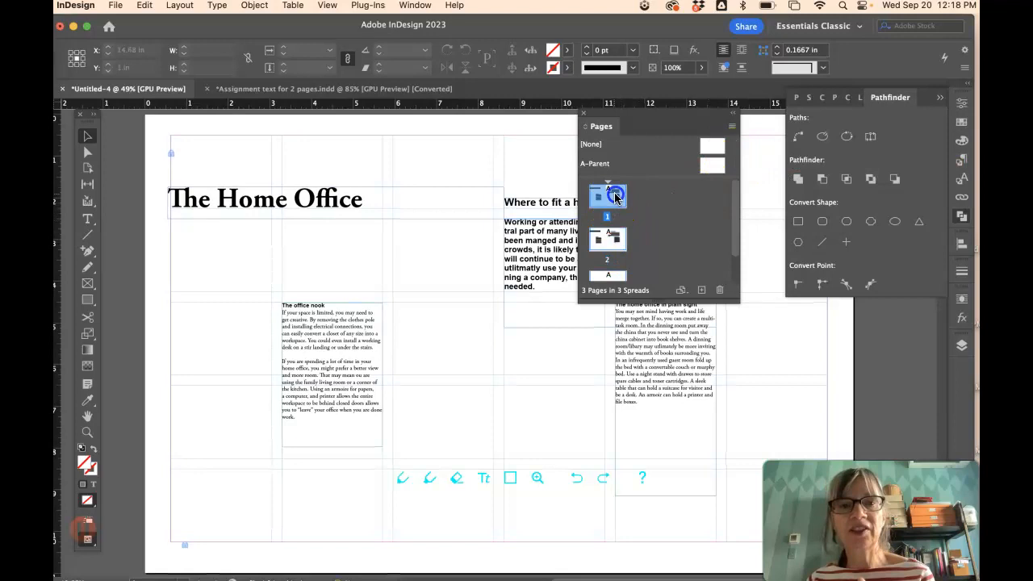
left_click(608, 238)
left_click_drag(158, 148, 767, 422)
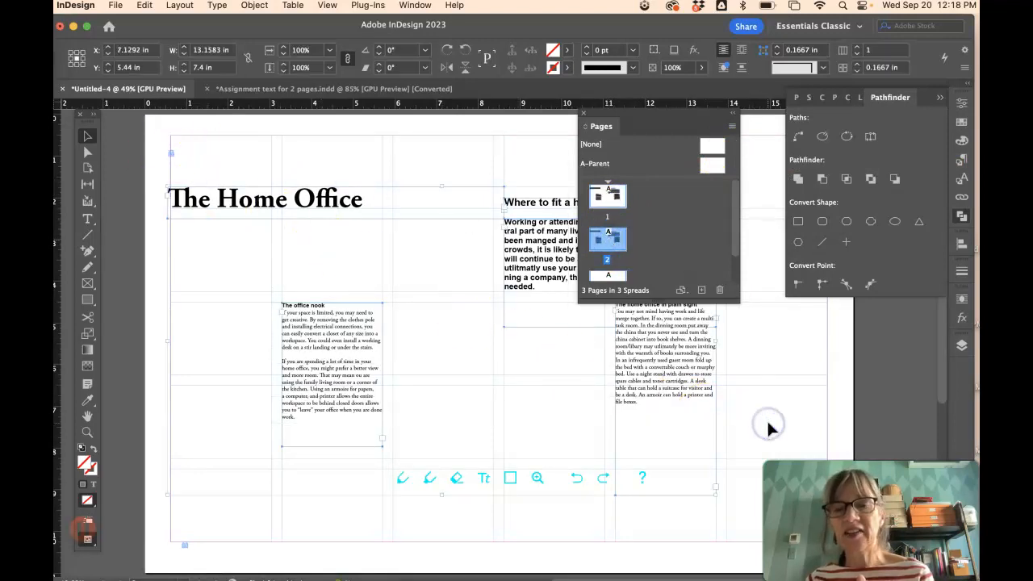
key("Delete")
left_click(602, 199)
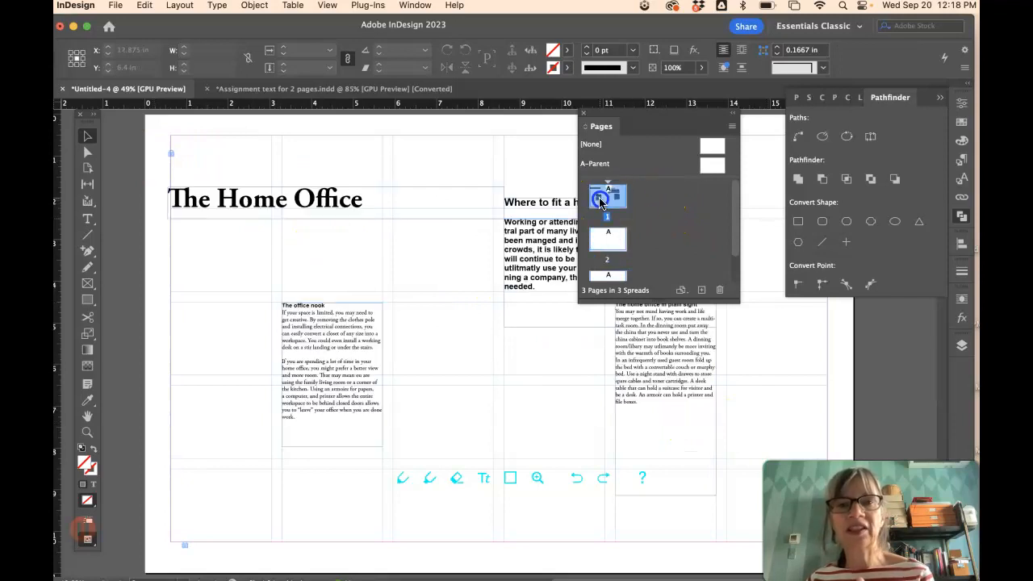
left_click(610, 236)
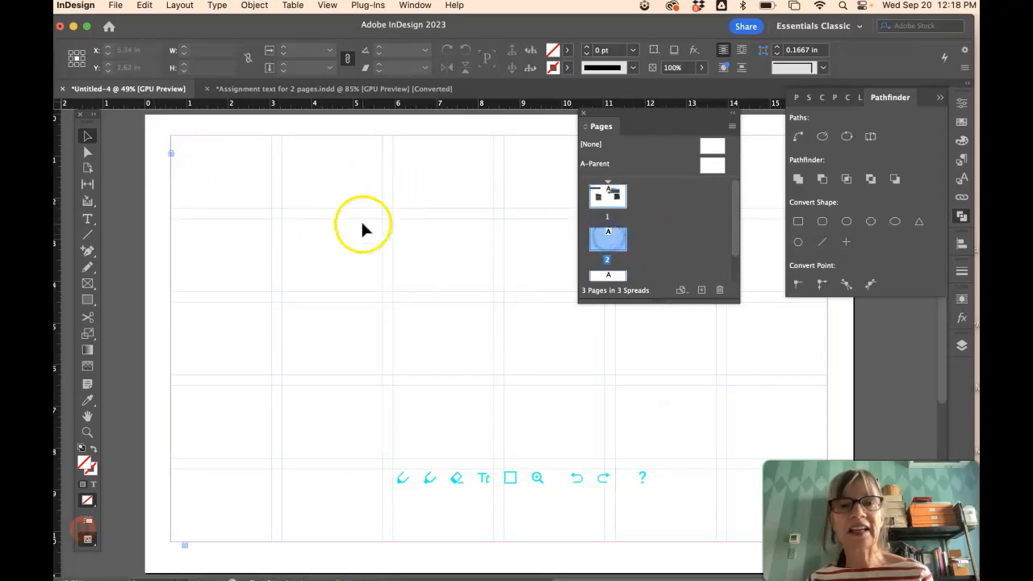